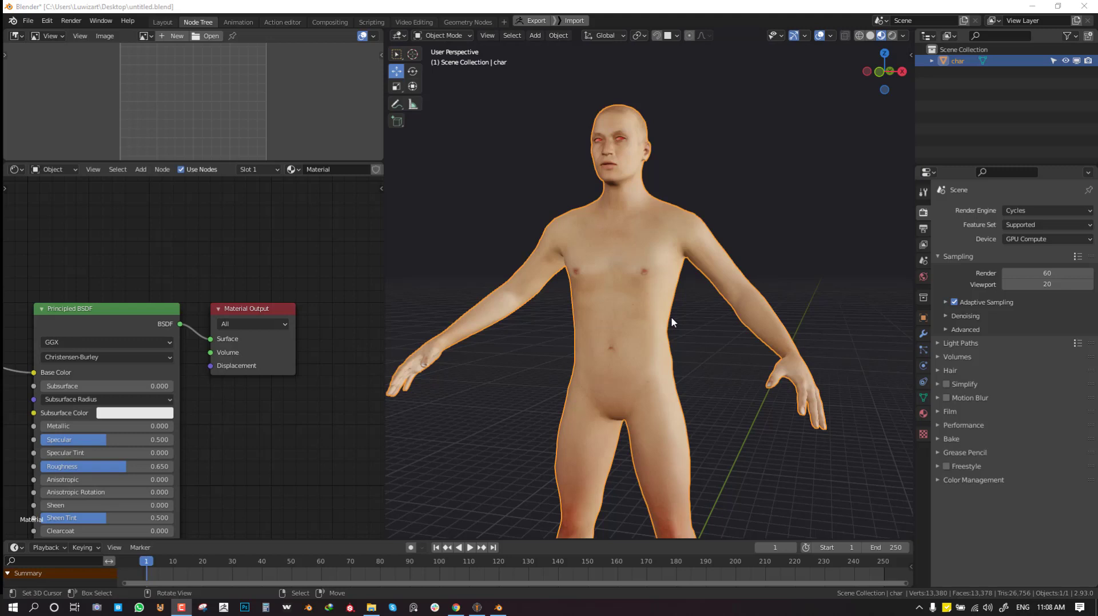
Orbit around the MakeHuman character to inspect it from several angles.
scroll(671, 316, down, 3)
middle_drag(669, 320, 699, 353)
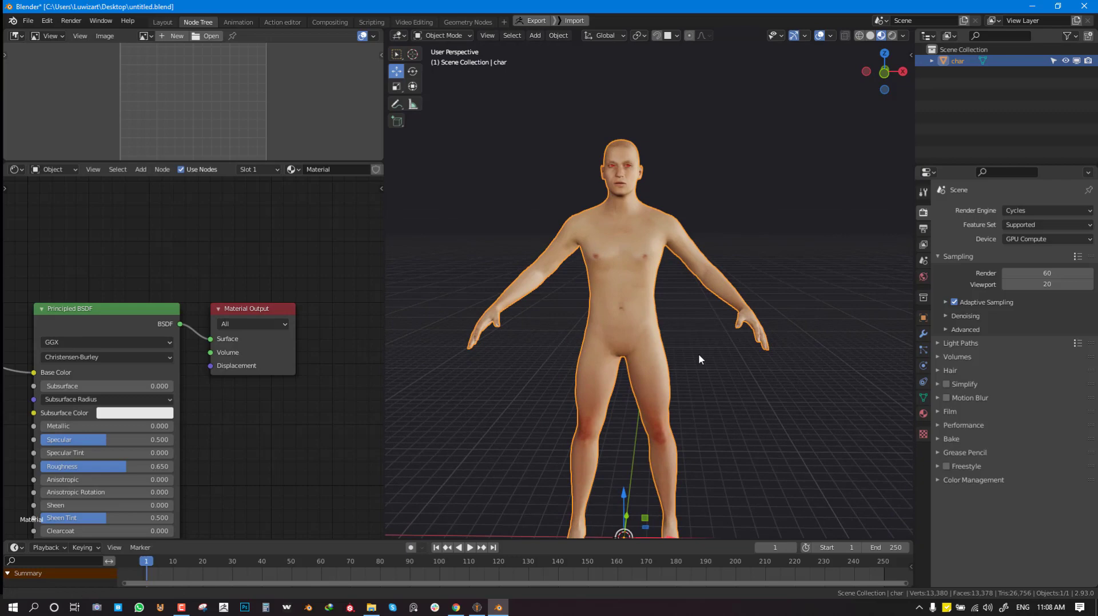
click(699, 356)
click(623, 307)
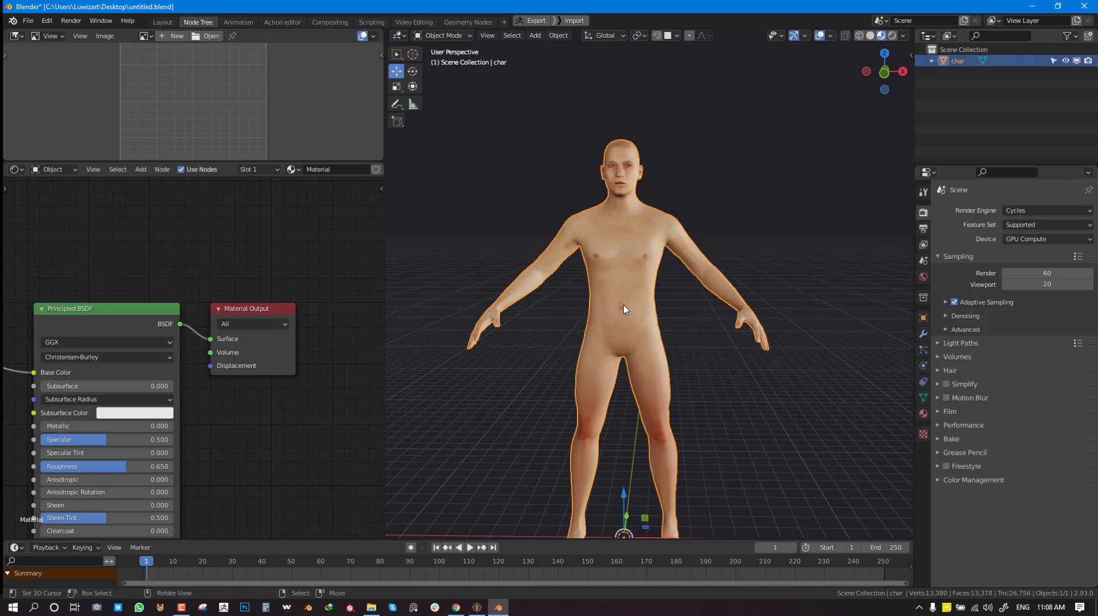
middle_drag(673, 314, 599, 297)
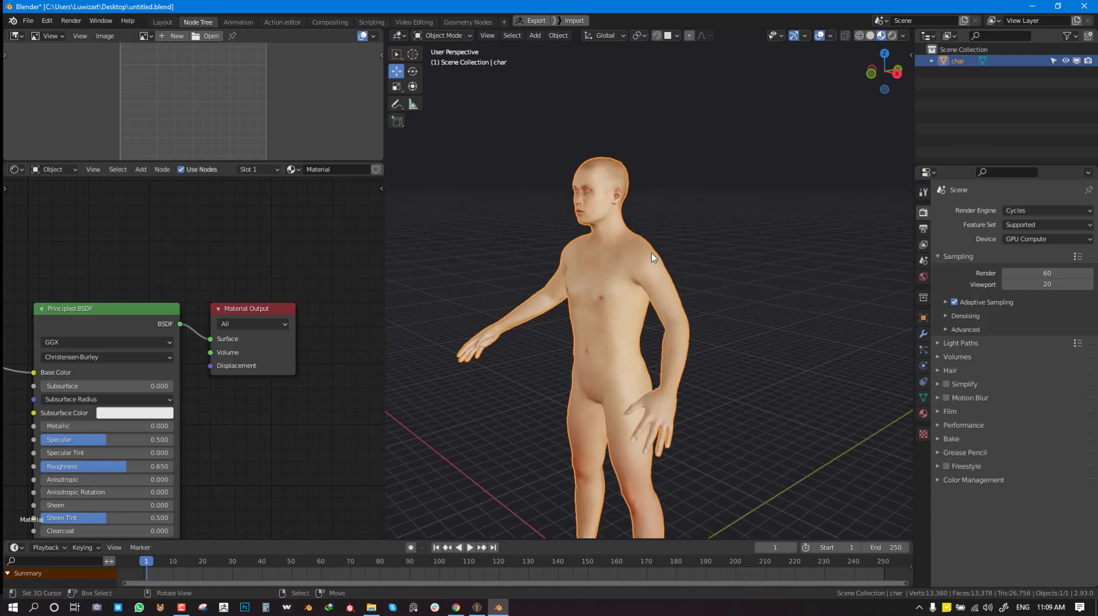
middle_drag(650, 252, 709, 245)
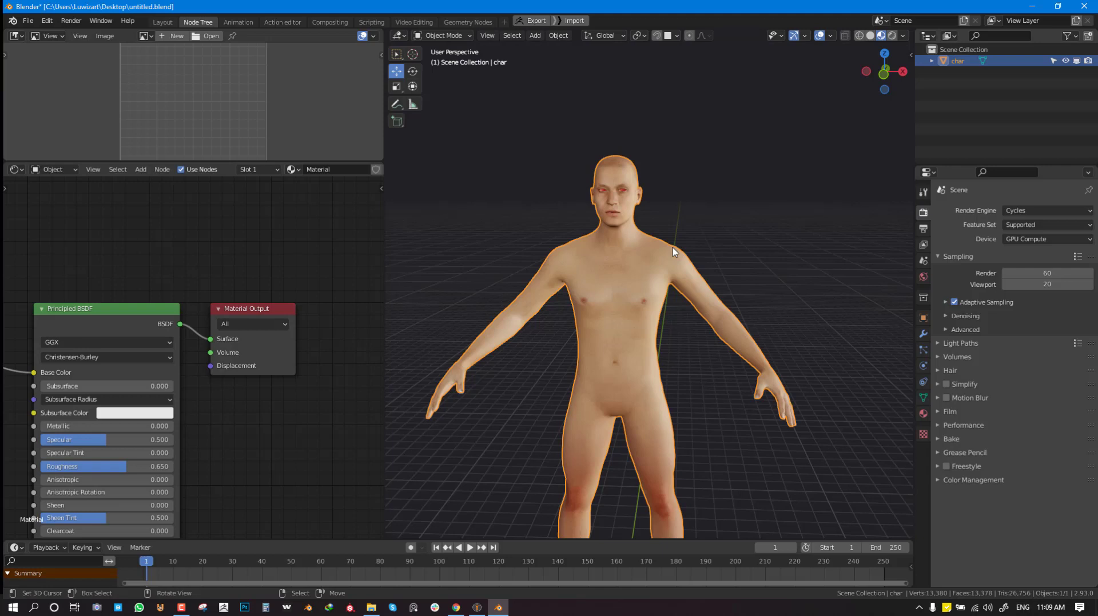
middle_drag(672, 248, 700, 280)
Cancel an accidental move of the character and enter Edit Mode.
key(g)
right_click(725, 264)
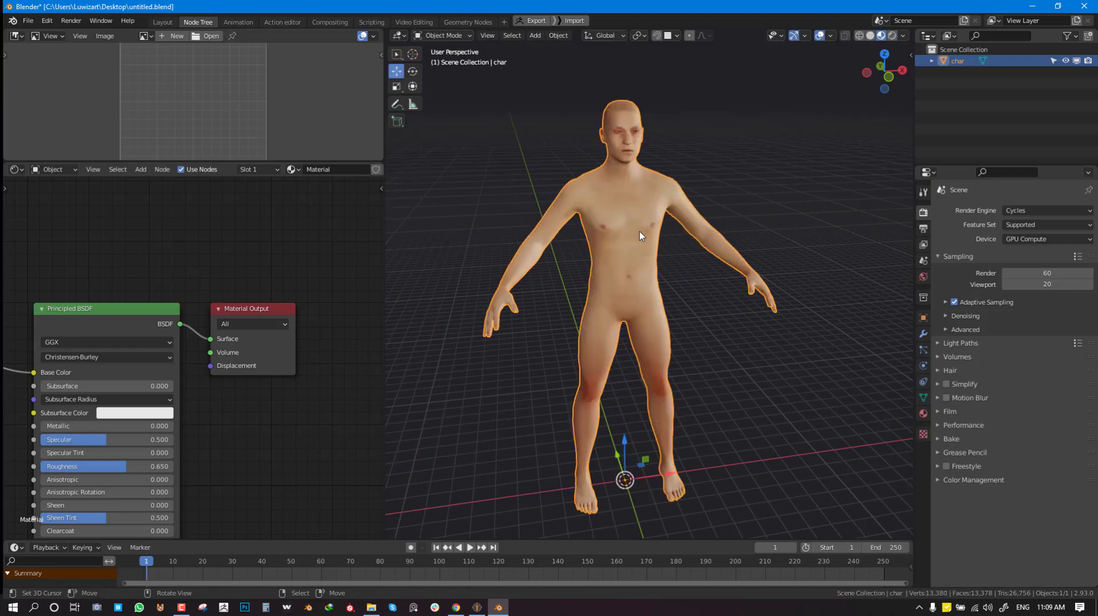
key(Tab)
Show the existing UV layout in a maximized UV Editor in the top-left area.
click(21, 37)
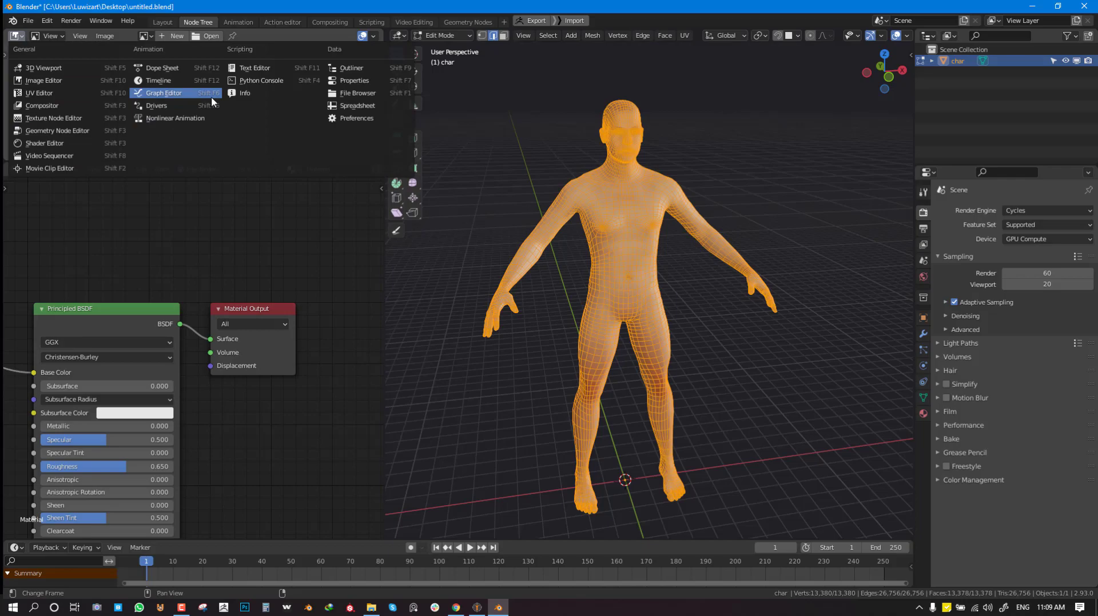
click(58, 93)
key(ctrl+space)
scroll(246, 115, down, 5)
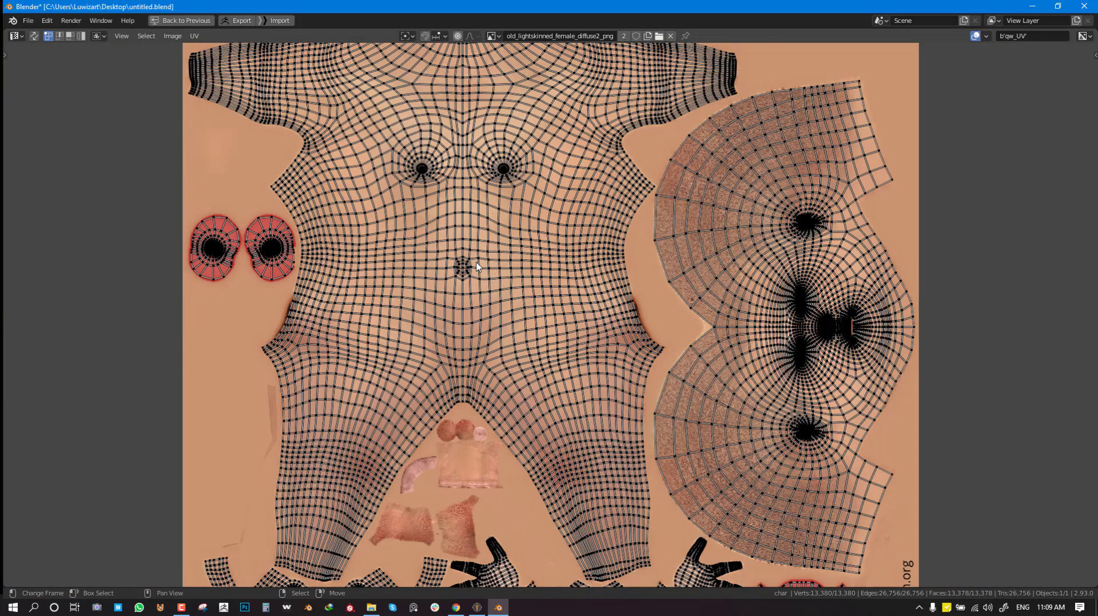
Restore the split layout and return the character to Object Mode.
key(ctrl+space)
key(Tab)
mouse_move(604, 211)
middle_down()
mouse_move(641, 215)
mouse_move(623, 212)
middle_up()
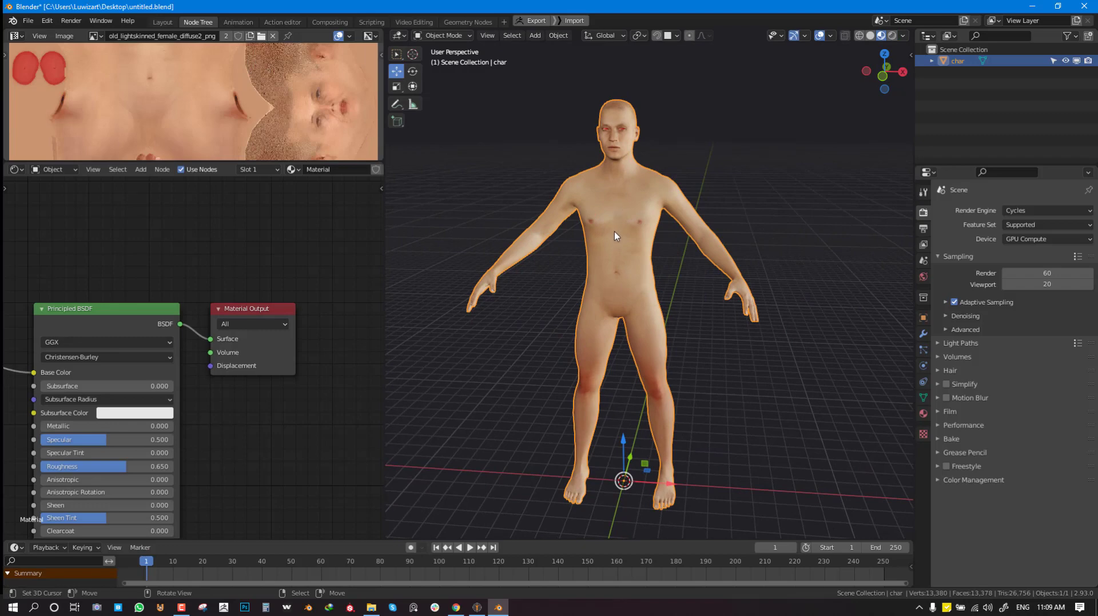
mouse_move(626, 279)
middle_down()
mouse_move(661, 269)
mouse_move(630, 280)
mouse_move(636, 225)
mouse_move(641, 284)
mouse_move(623, 293)
middle_up()
Duplicate the character in place, hide the original, and rename the copy 'char 2'.
key(shift+d)
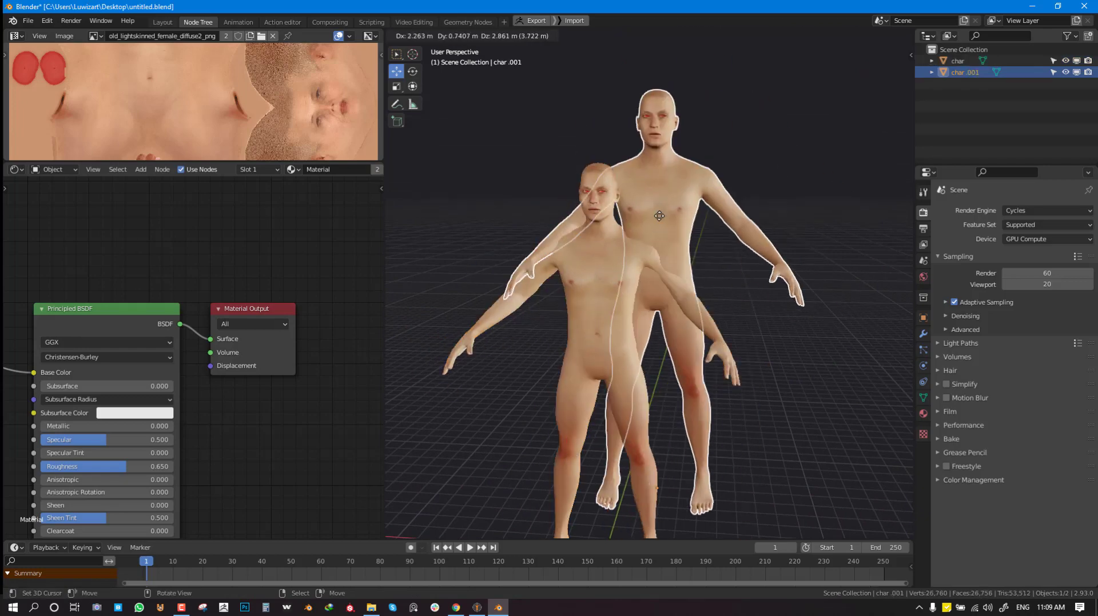
key(Escape)
click(1076, 60)
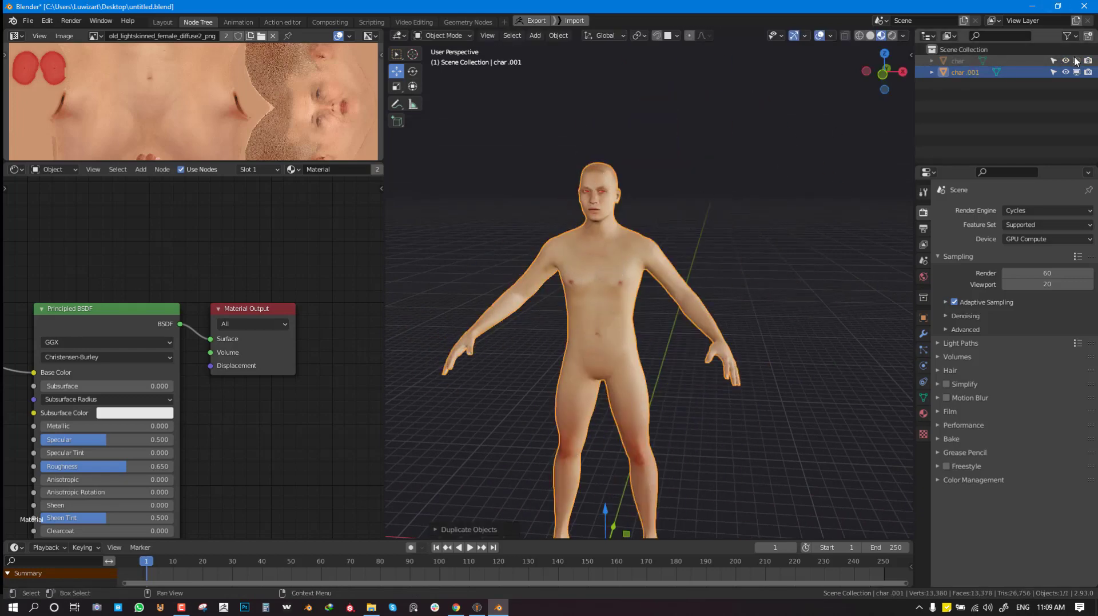
double_click(984, 72)
text(char)
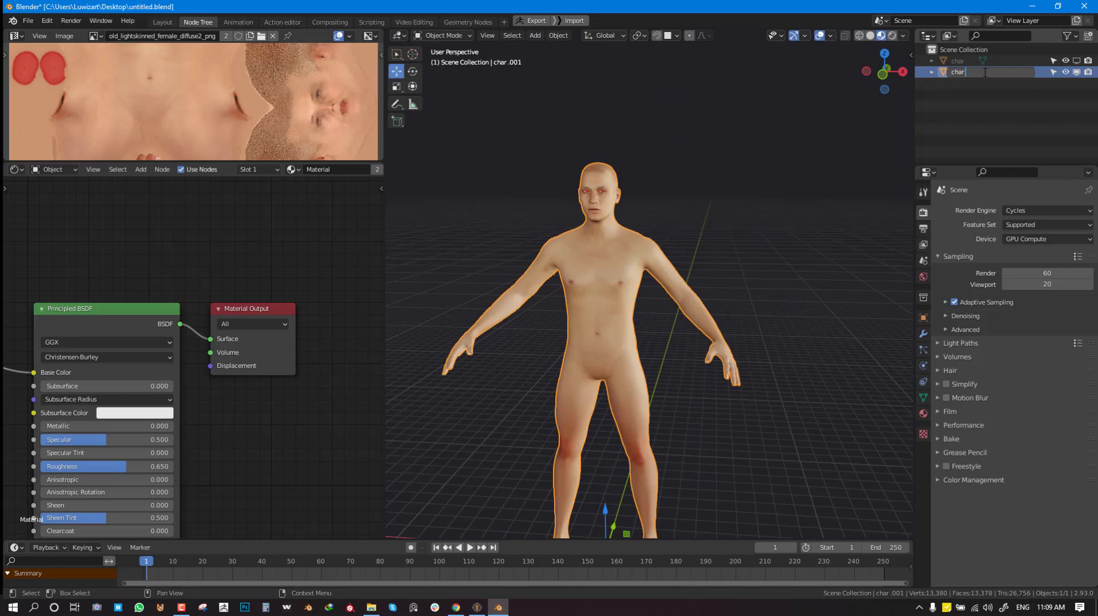
text( 2)
key(Return)
Select all of char 2's UVs and run UV > Seams from Islands.
key(Tab)
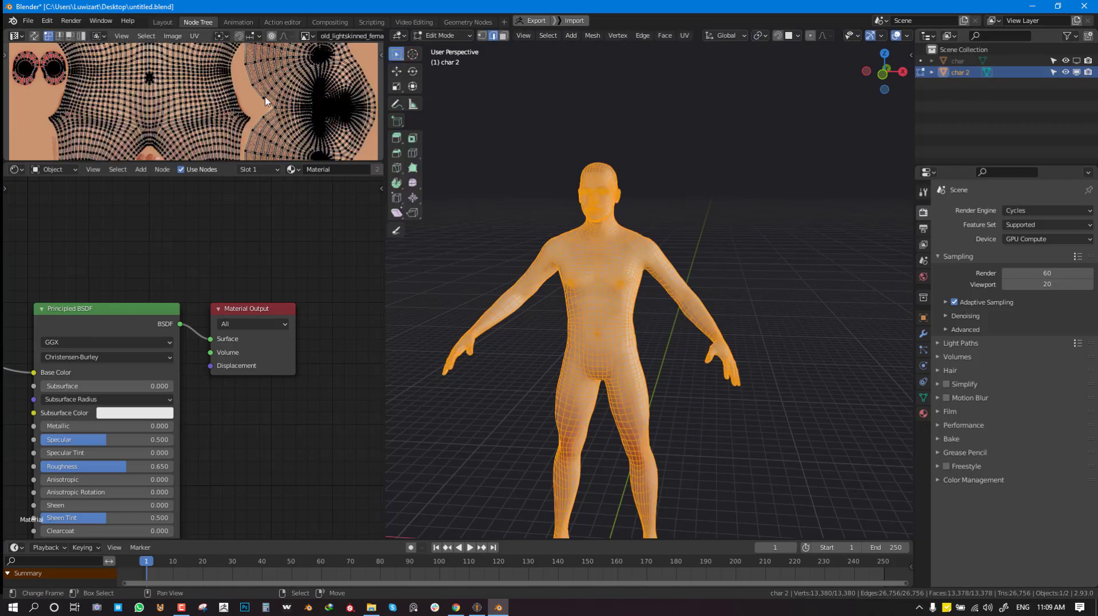
key(ctrl+space)
key(a)
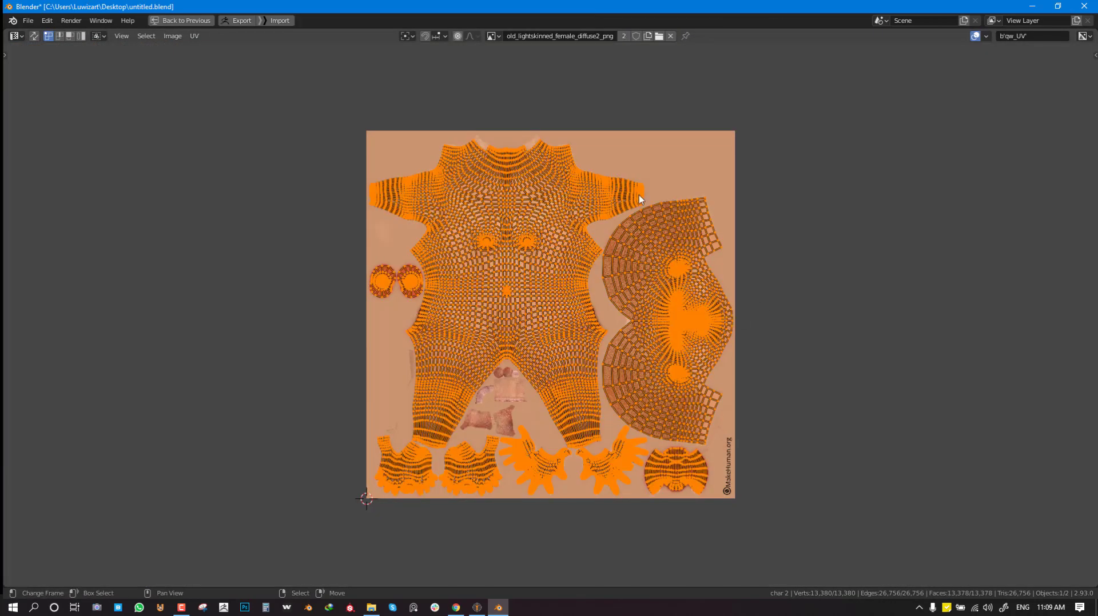
scroll(640, 195, up, 4)
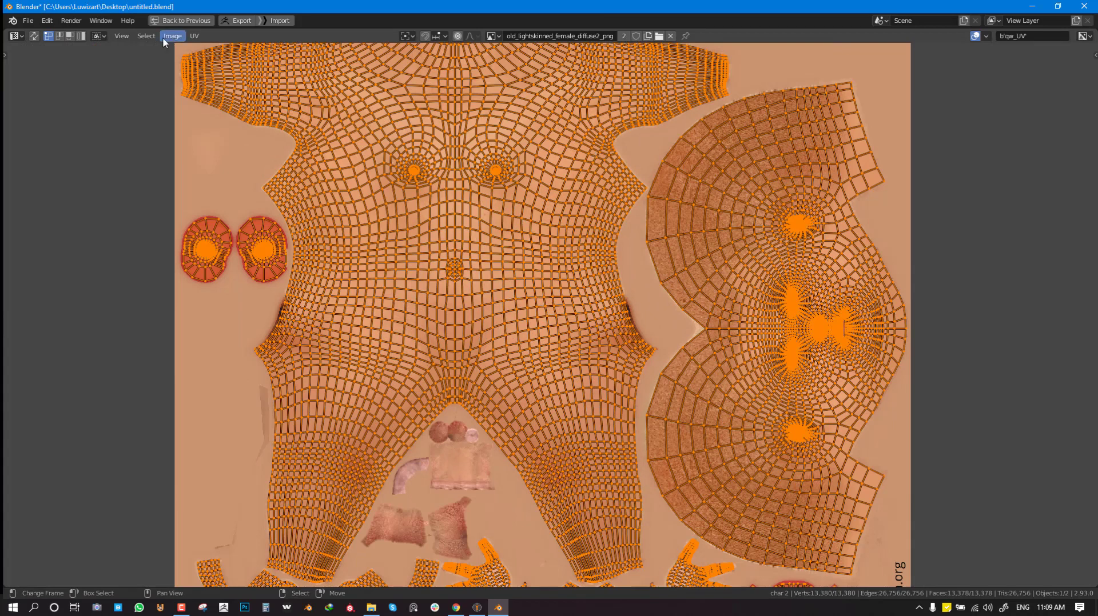
click(194, 36)
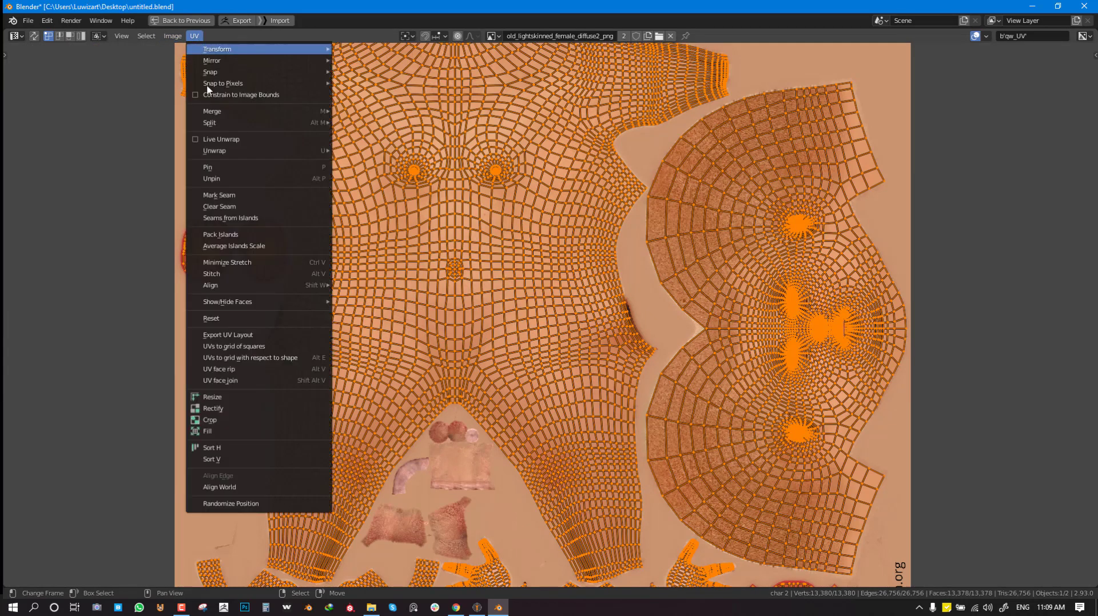
click(231, 218)
scroll(543, 205, down, 3)
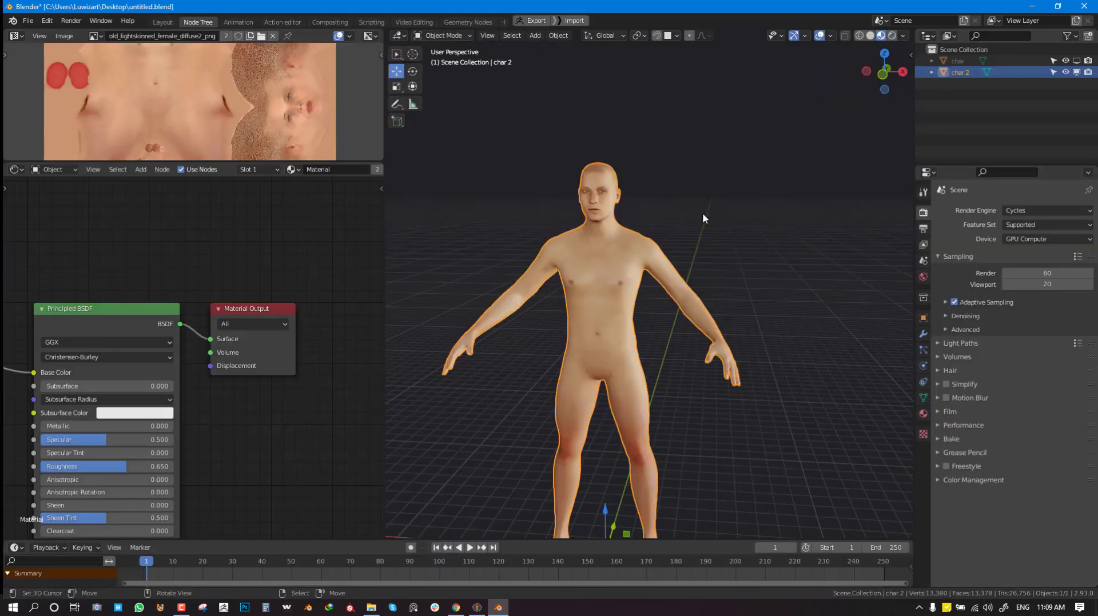
Enter Edit Mode on char 2, deselect the mesh, and inspect its UV islands.
key(Tab)
scroll(703, 213, up, 5)
key(alt+a)
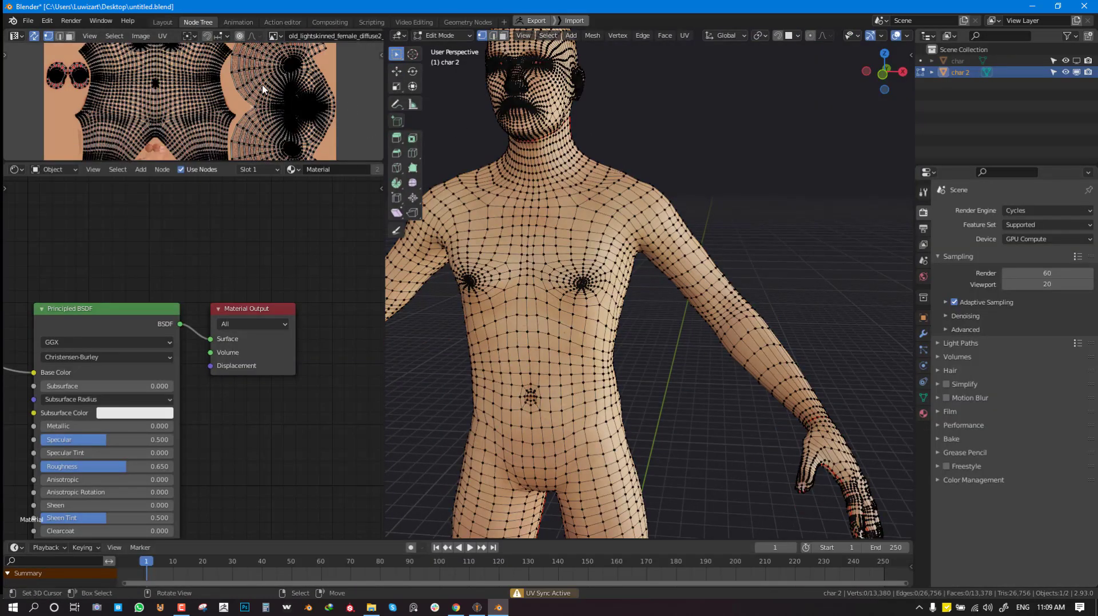
middle_drag(200, 77, 189, 90)
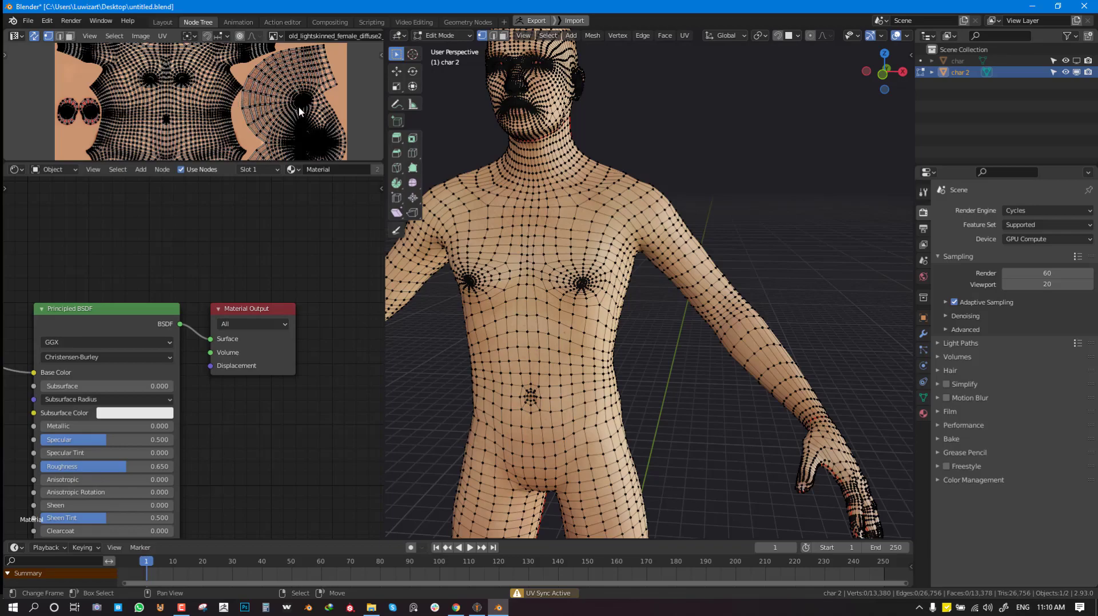
scroll(298, 107, down, 1)
middle_drag(514, 171, 662, 160)
scroll(661, 161, down, 2)
Unwrap the whole mesh and view the scrambled skin texture in Object Mode.
key(a)
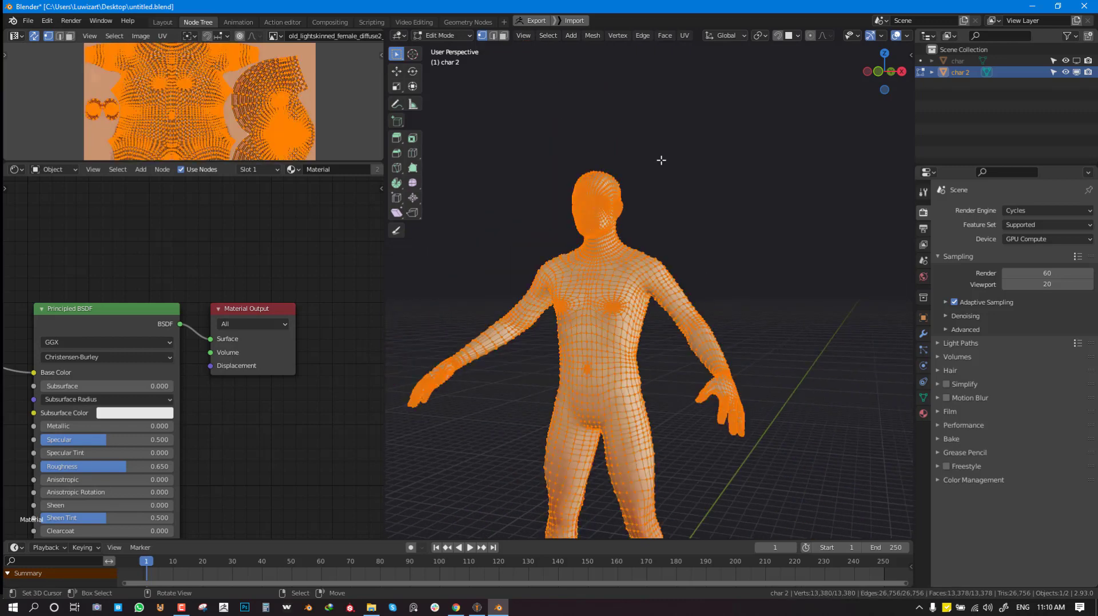
key(u)
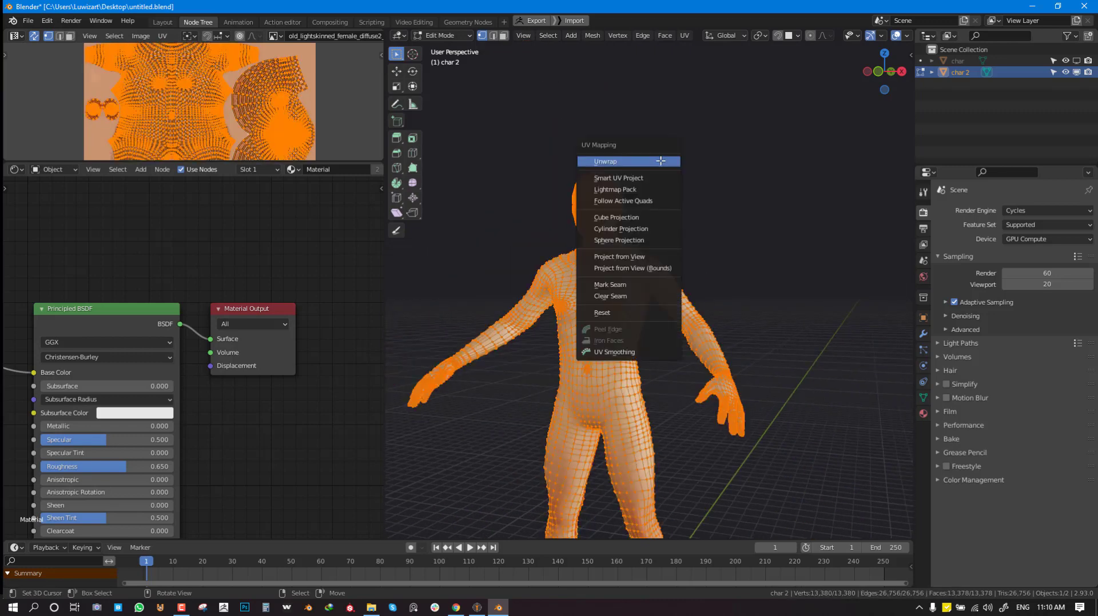
click(662, 164)
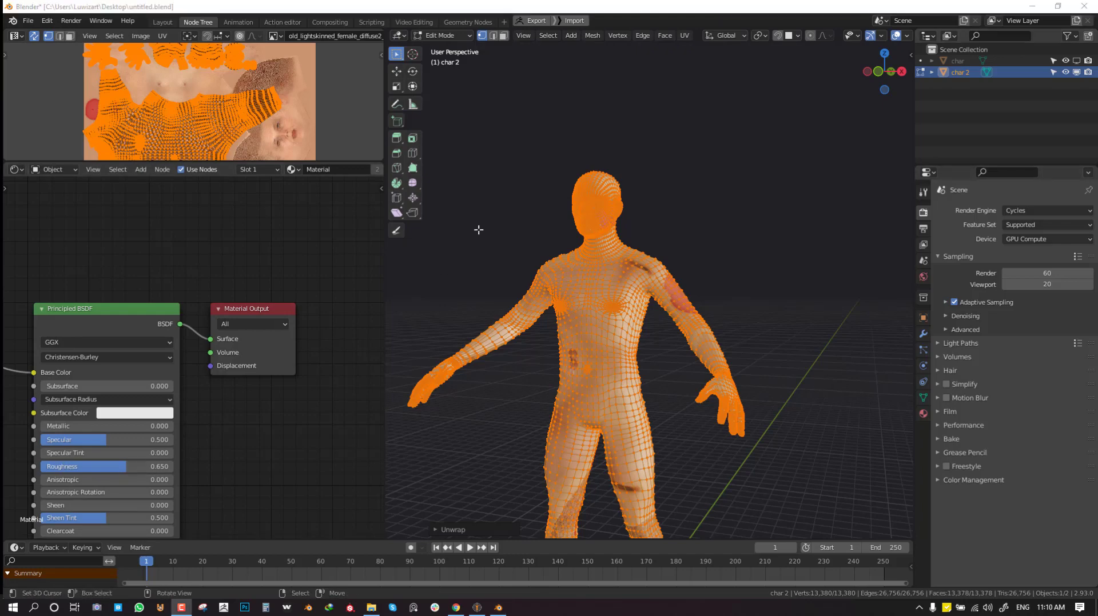
middle_drag(819, 212, 717, 248)
key(Tab)
scroll(717, 248, up, 3)
key(ctrl+space)
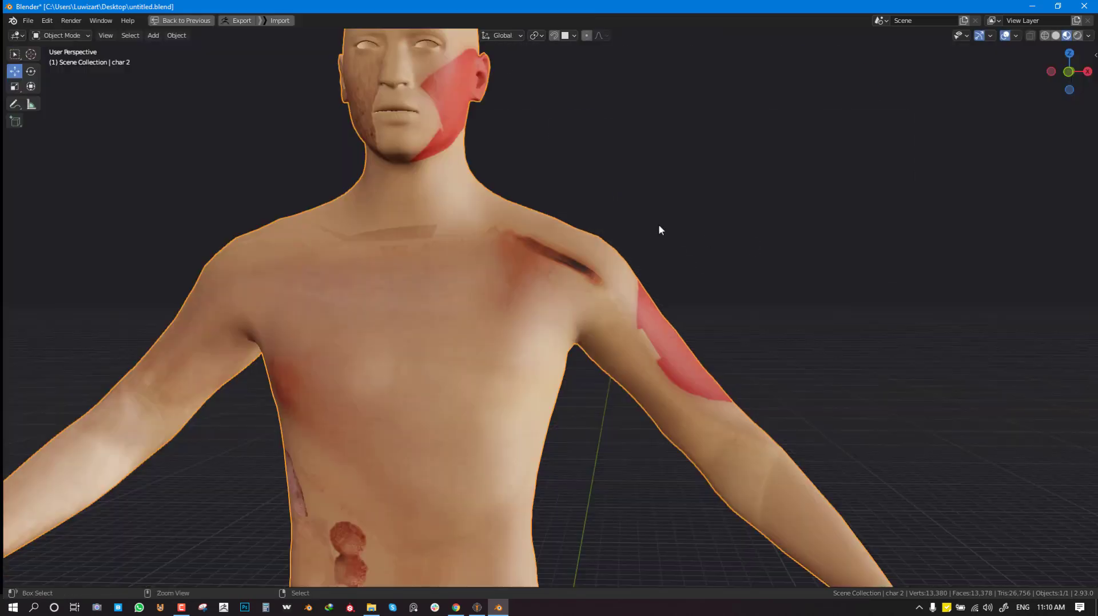
key(ctrl+space)
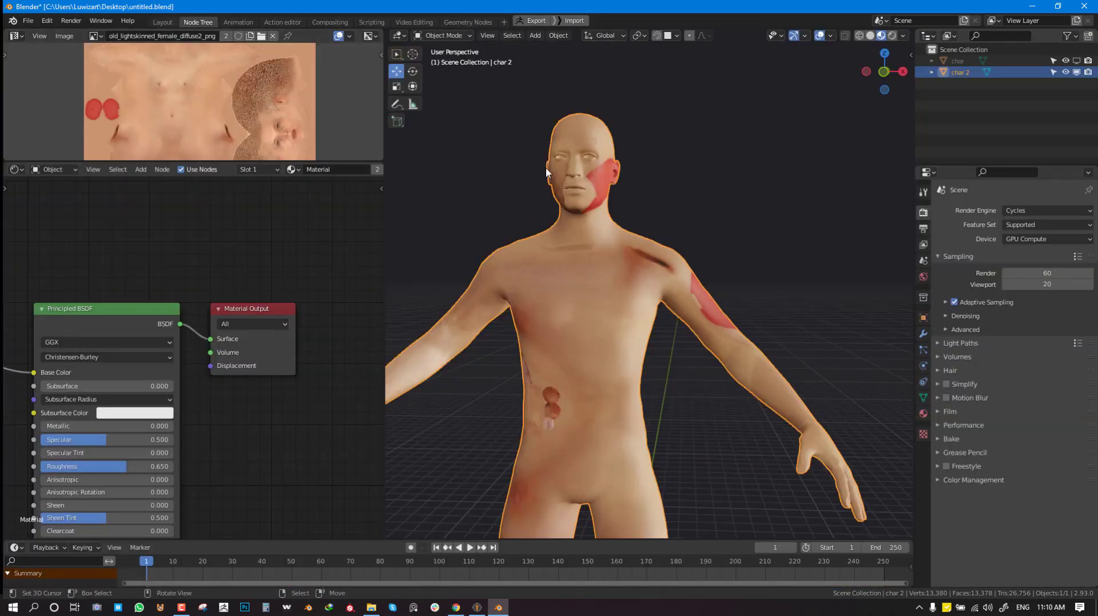
Review the new UV layout, then remove char 2's existing material slot.
key(Tab)
scroll(183, 97, down, 1)
key(ctrl+space)
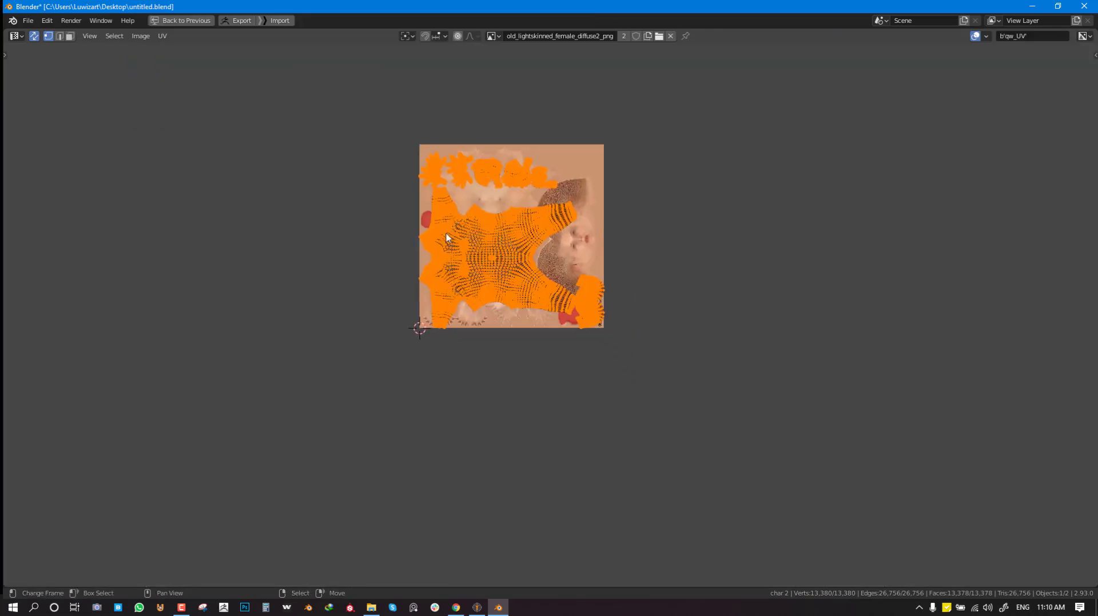
scroll(446, 233, up, 3)
key(ctrl+space)
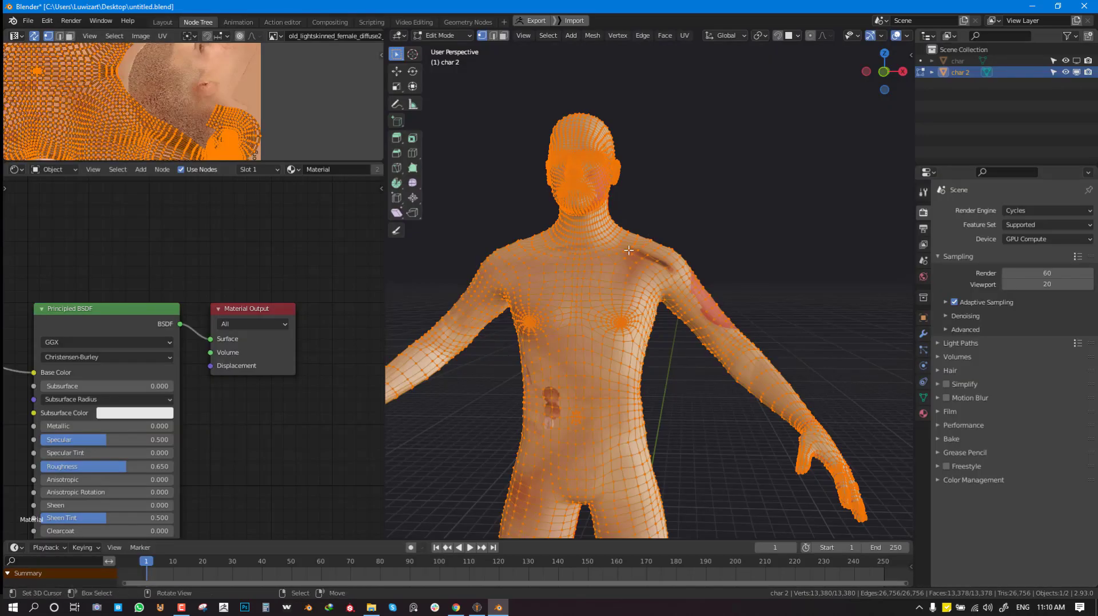
middle_drag(628, 250, 606, 251)
click(923, 413)
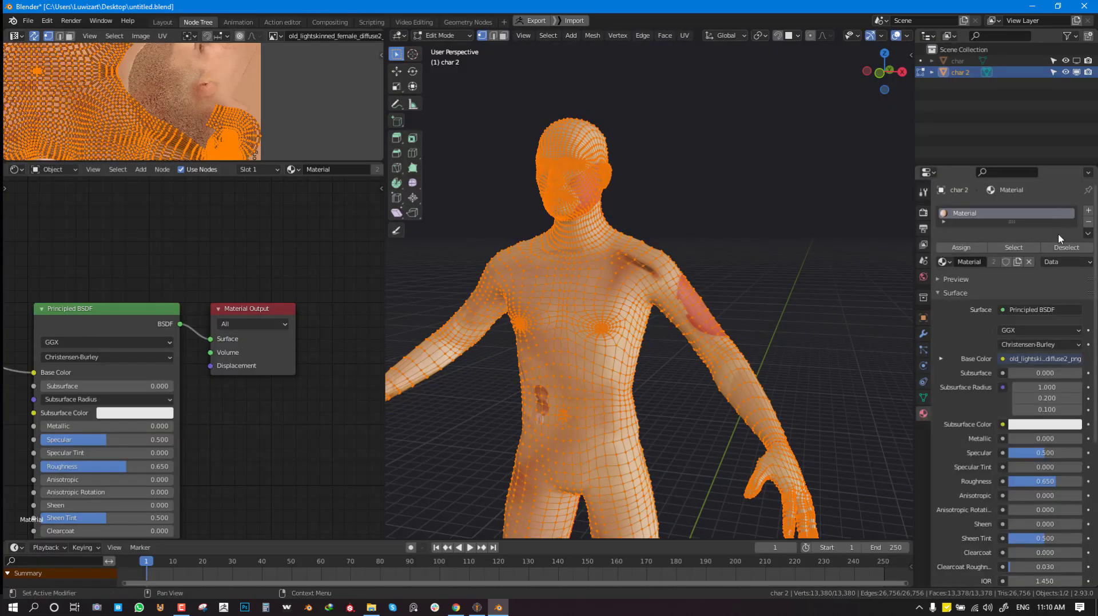
click(1088, 221)
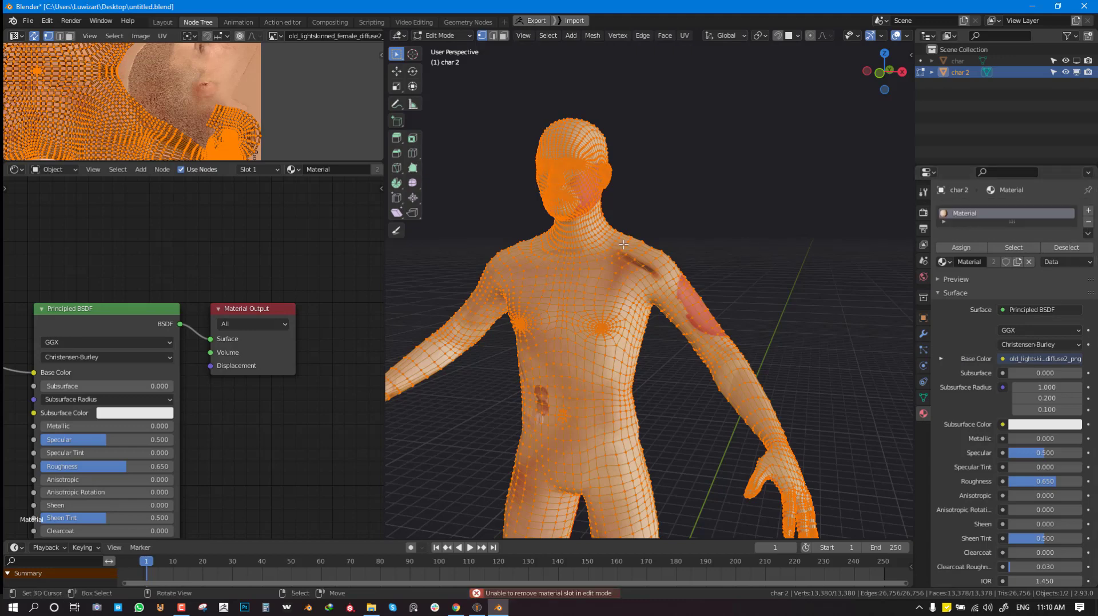
key(Tab)
click(1088, 222)
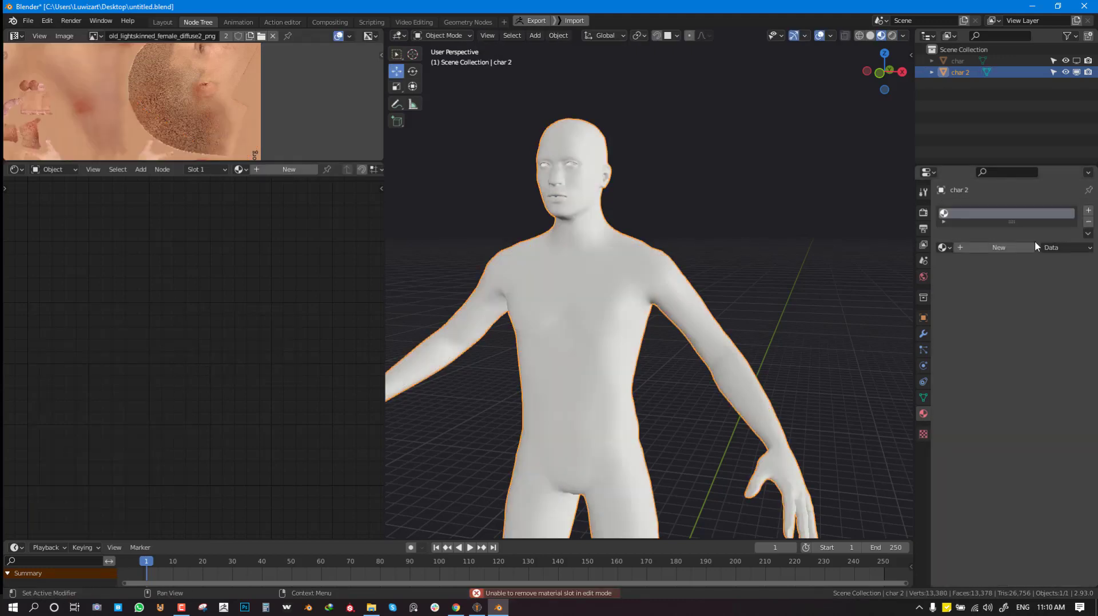
Add a new material with an Image Texture base colour and switch to solid shading.
click(996, 249)
click(1002, 345)
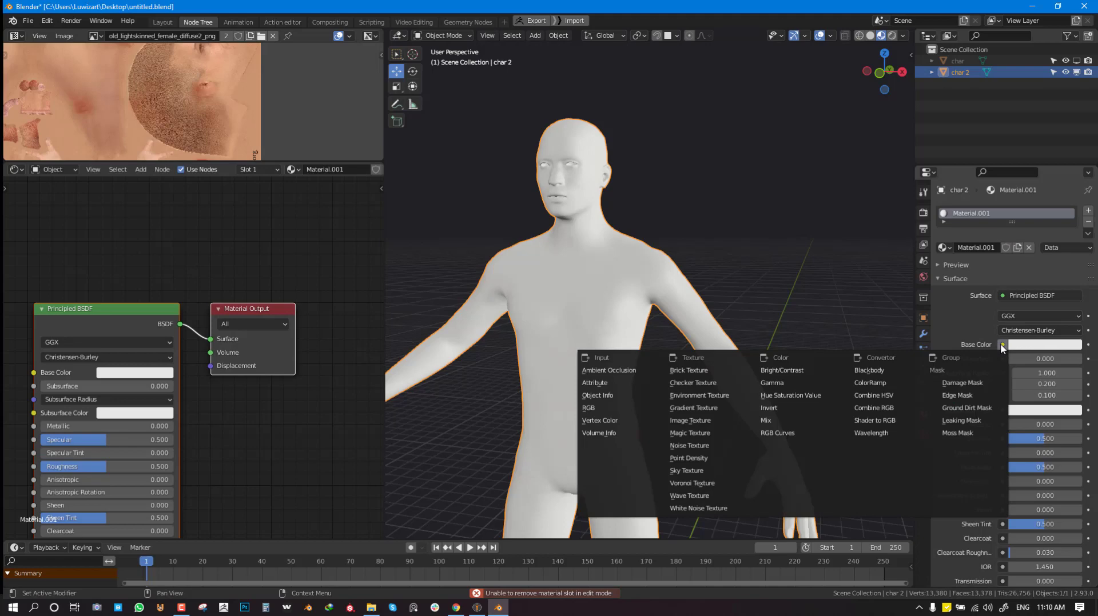
click(690, 420)
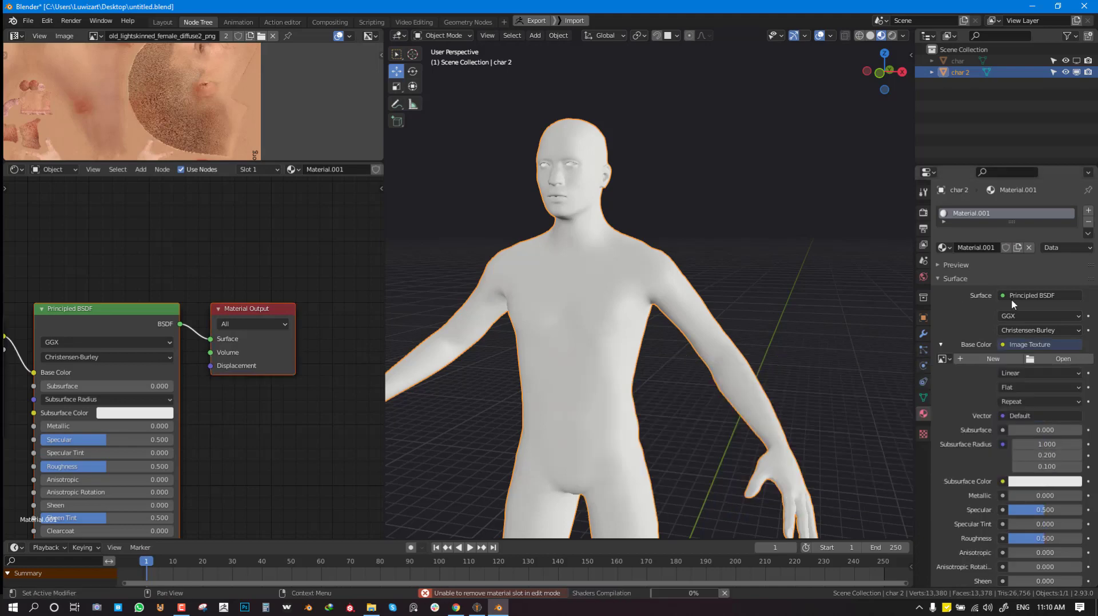
key(z)
click(792, 304)
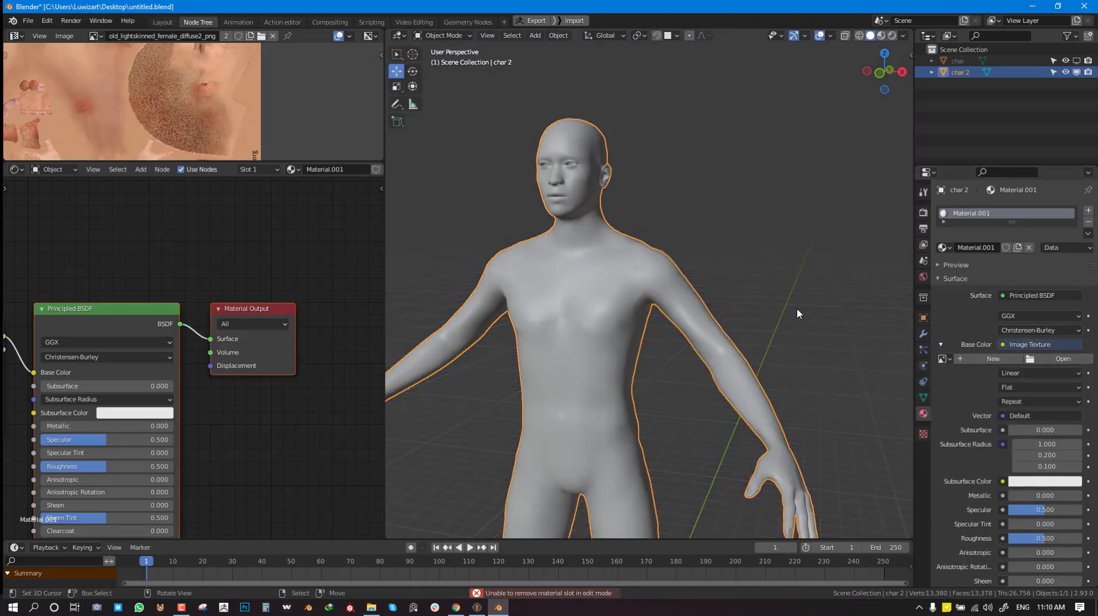
Create a new 2048 × 2048 UV Grid image for the base colour texture.
click(991, 360)
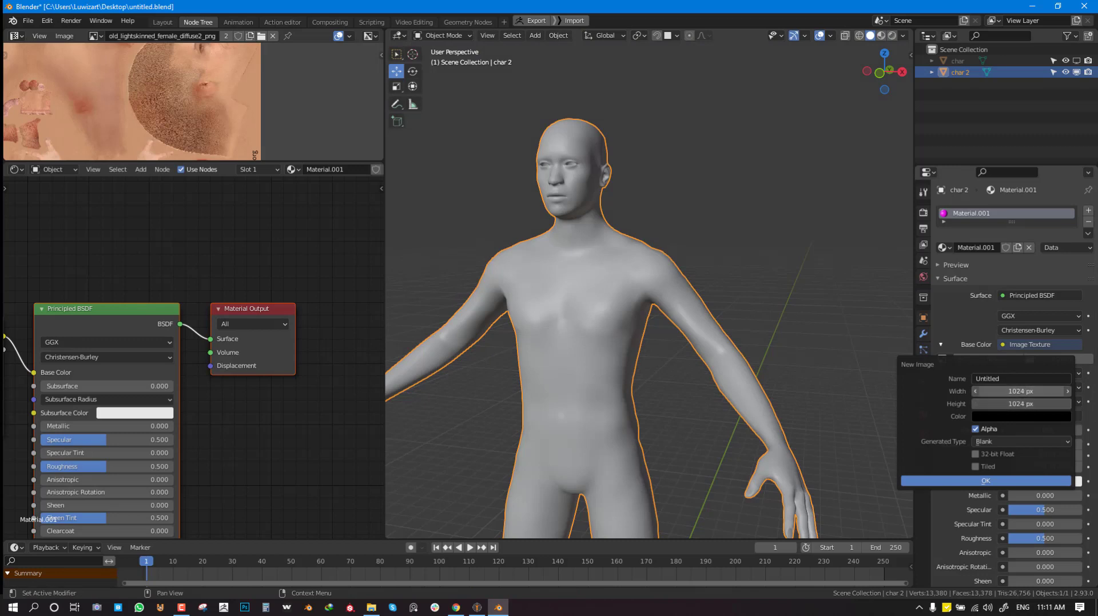
click(1021, 391)
text(2048)
key(Return)
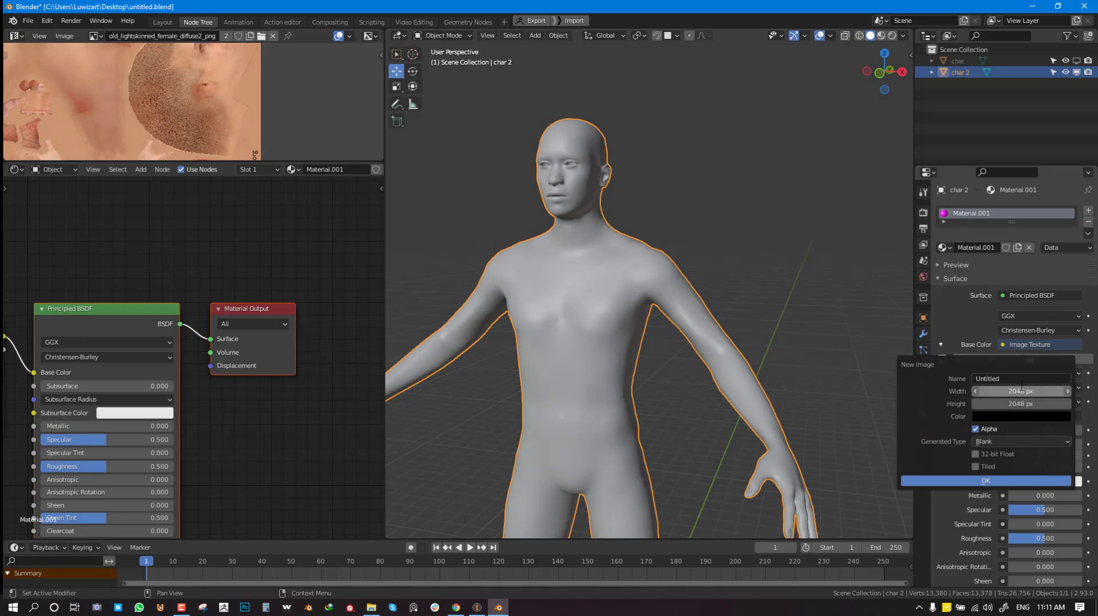
click(1012, 444)
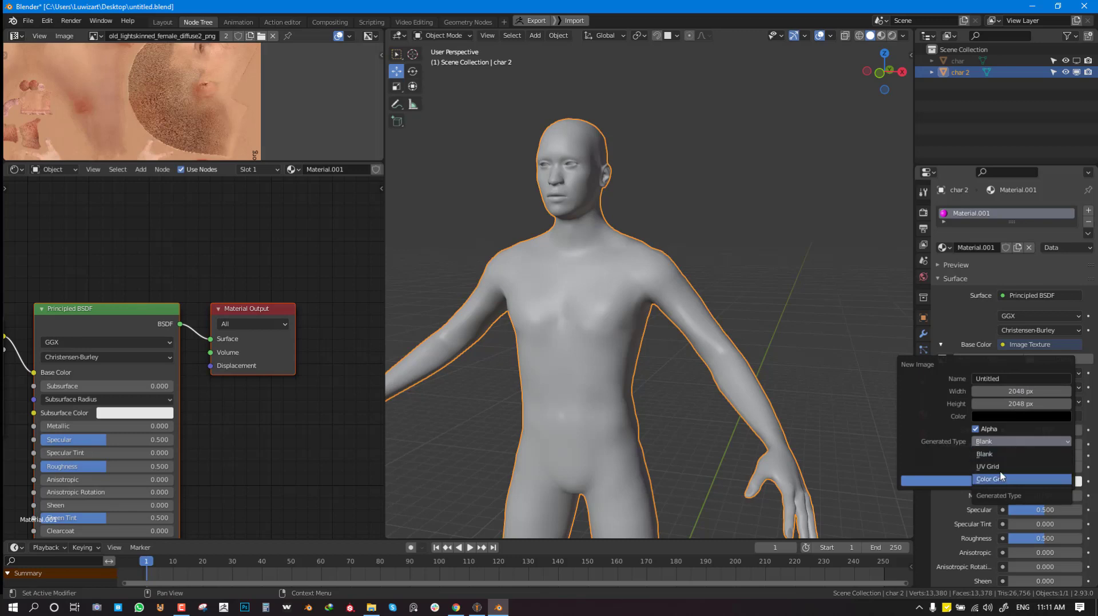
click(1001, 466)
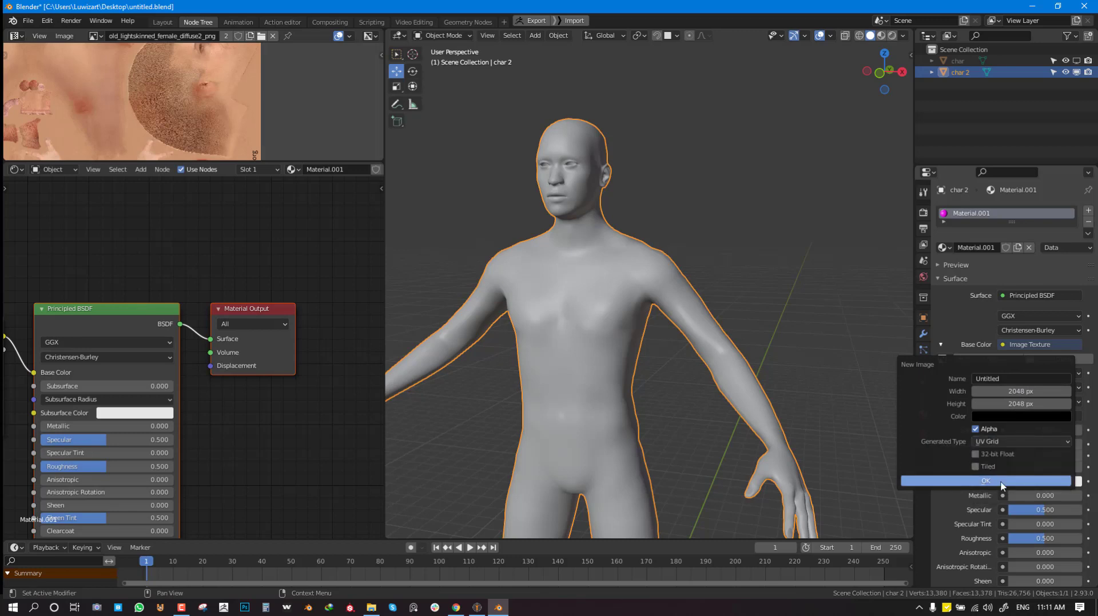
click(1001, 481)
Set the viewport shading Color to Texture to show the UV grid.
scroll(685, 250, down, 3)
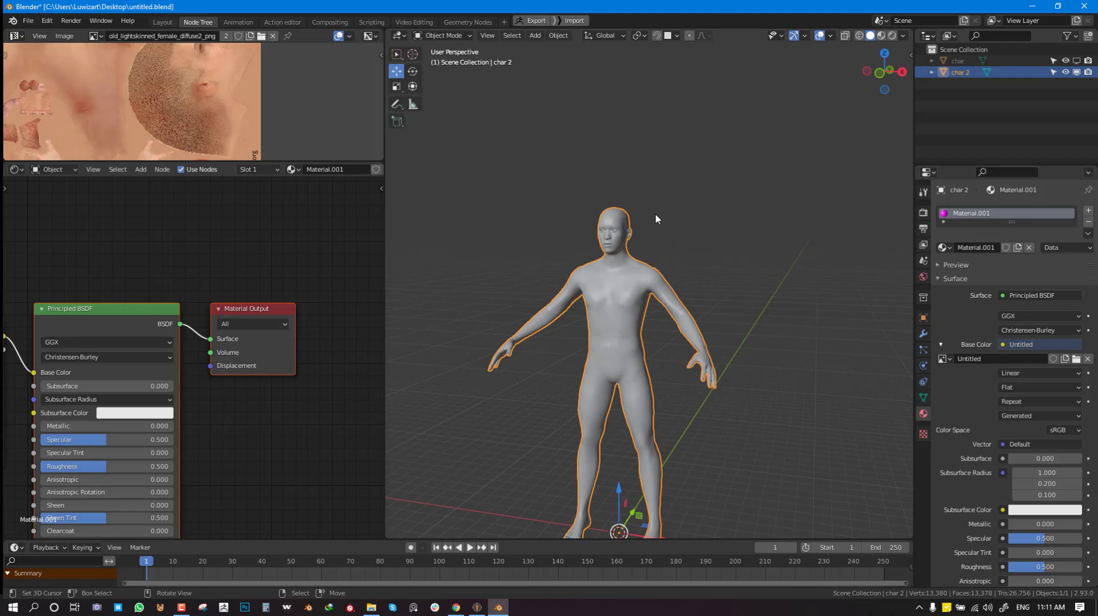
mouse_move(655, 216)
middle_down()
mouse_move(710, 208)
mouse_move(673, 219)
mouse_move(711, 200)
mouse_move(723, 156)
mouse_move(703, 168)
middle_up()
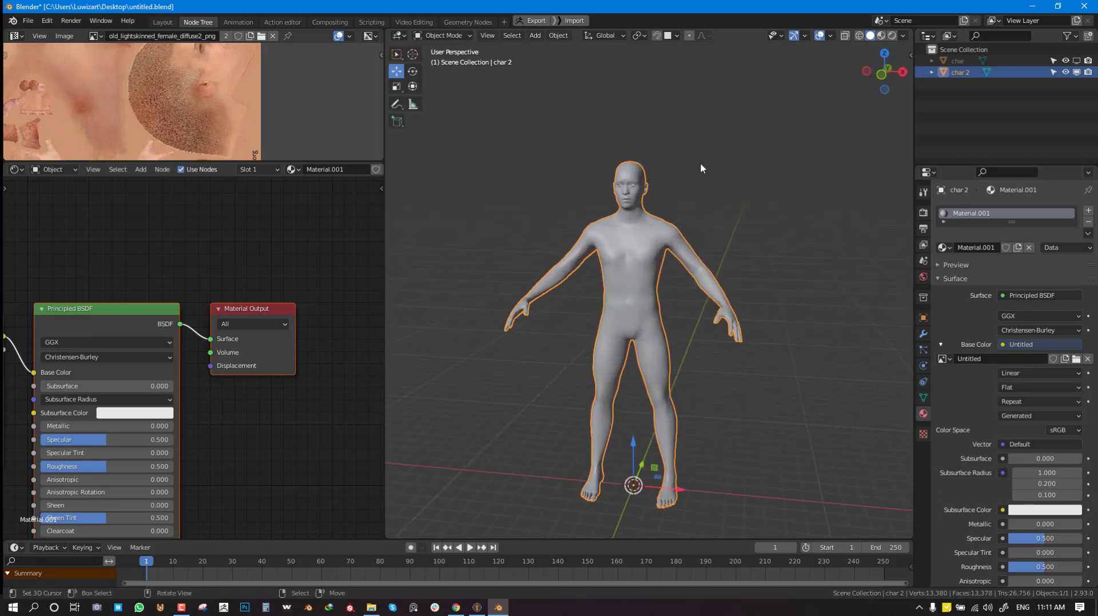
click(903, 36)
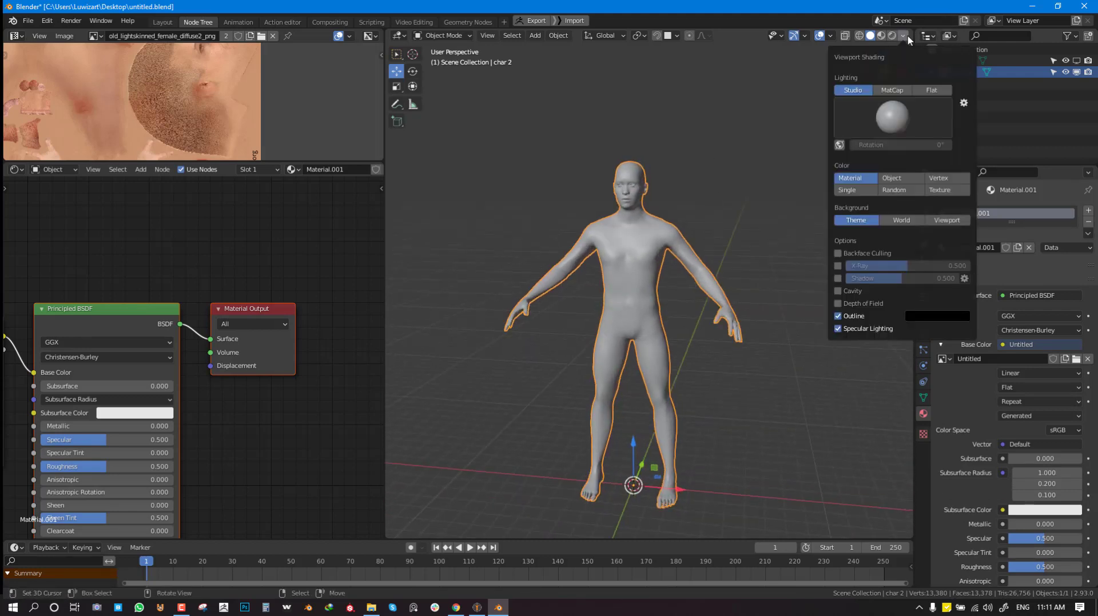
click(940, 190)
click(662, 215)
Inspect the checkered texture down the body to the legs and feet.
mouse_move(662, 215)
middle_down()
mouse_move(648, 206)
mouse_move(681, 186)
mouse_move(626, 197)
mouse_move(704, 204)
mouse_move(662, 213)
mouse_move(691, 215)
mouse_move(599, 144)
mouse_move(643, 269)
mouse_move(558, 180)
mouse_move(620, 223)
mouse_move(818, 228)
mouse_move(739, 223)
mouse_move(725, 273)
mouse_move(692, 164)
mouse_move(631, 290)
middle_up()
scroll(646, 202, up, 3)
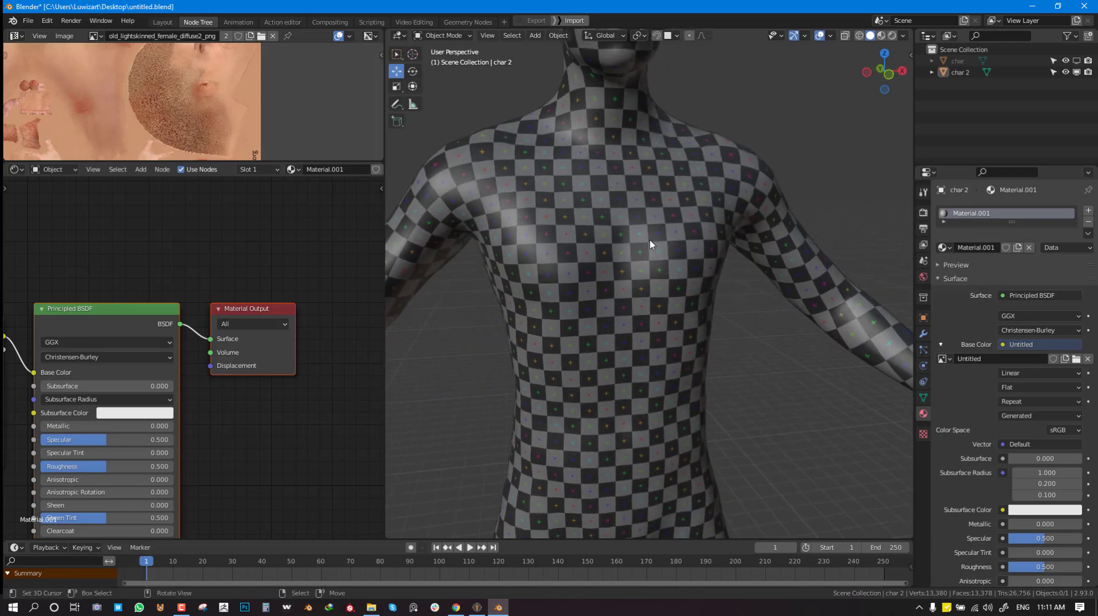
scroll(633, 231, down, 4)
shift+middle_drag(639, 232, 633, 257)
scroll(760, 392, down, 2)
shift+middle_drag(760, 393, 666, 170)
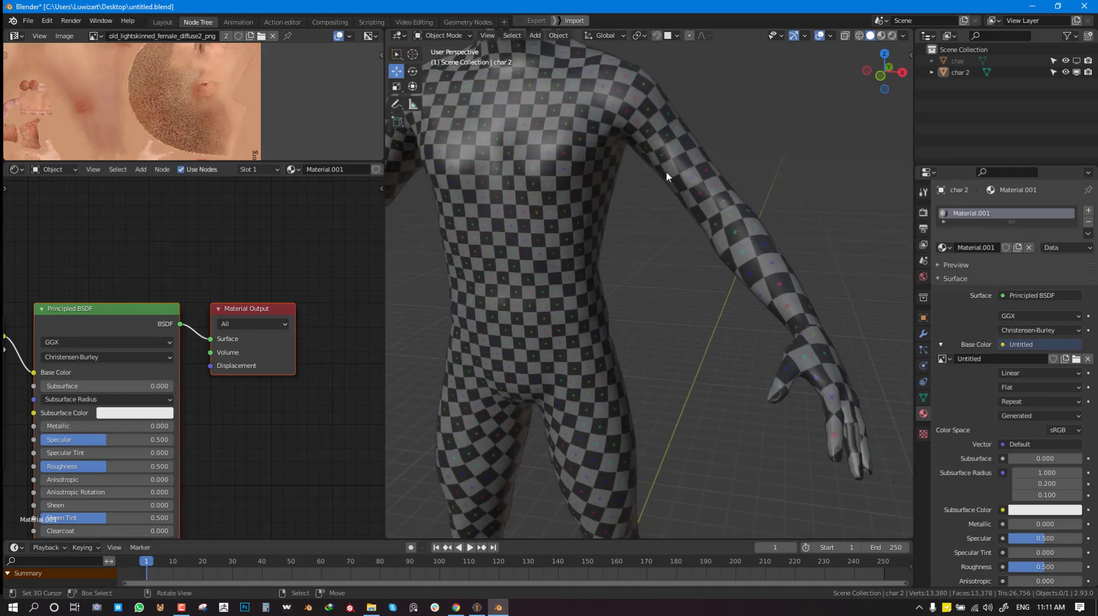
scroll(659, 389, down, 2)
scroll(658, 390, up, 3)
shift+middle_drag(658, 390, 672, 124)
scroll(729, 141, down, 3)
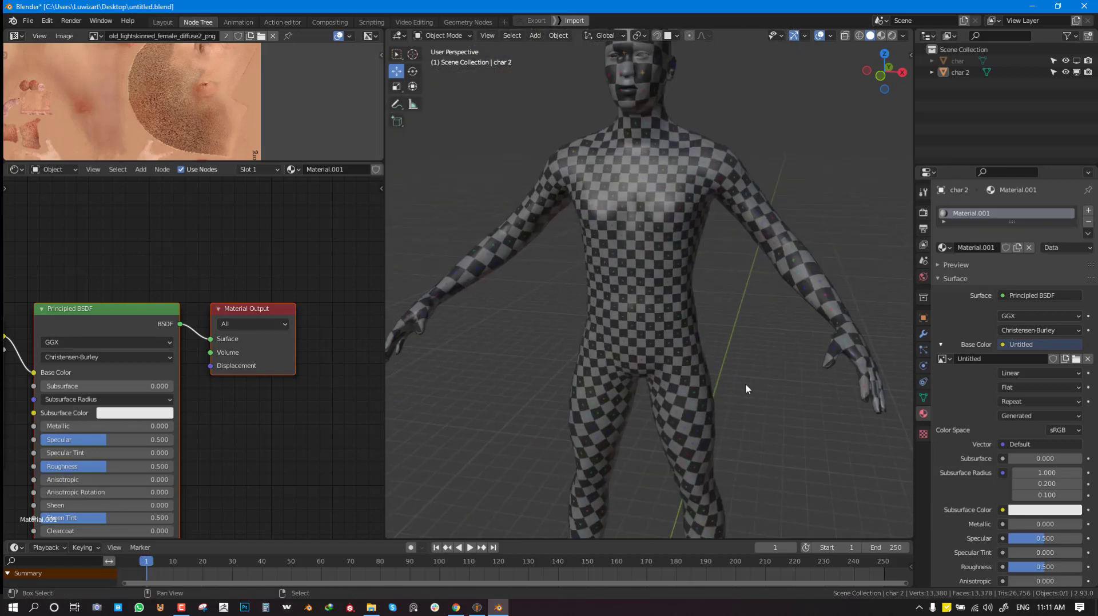
Enter Edit Mode on char 2 with nothing selected.
key(Tab)
key(alt+a)
scroll(649, 98, up, 2)
Switch to face selection and select the connected head mesh.
key(3)
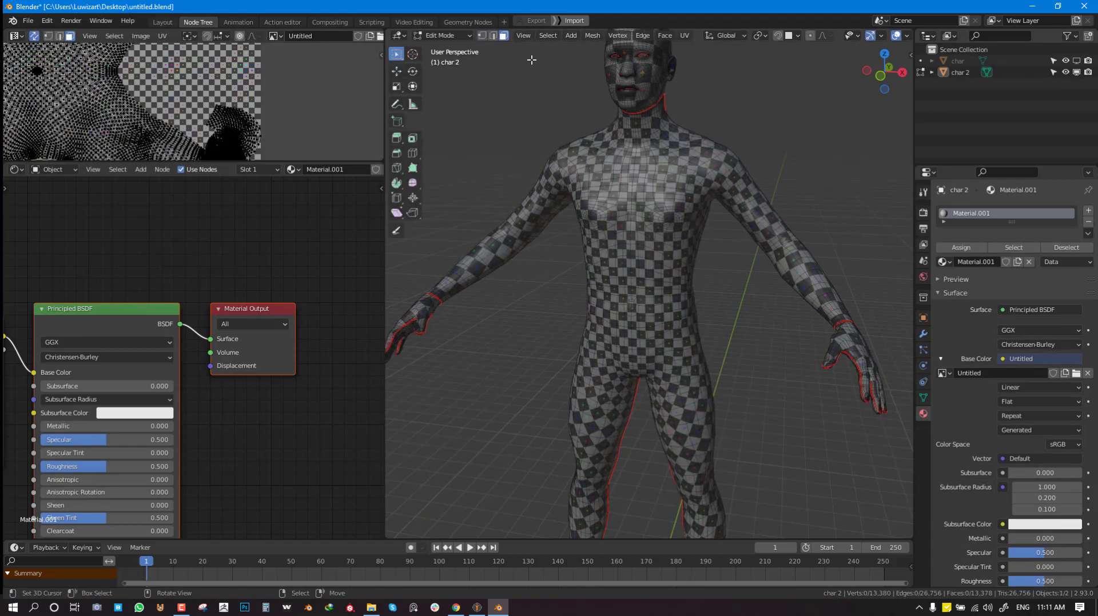
click(482, 35)
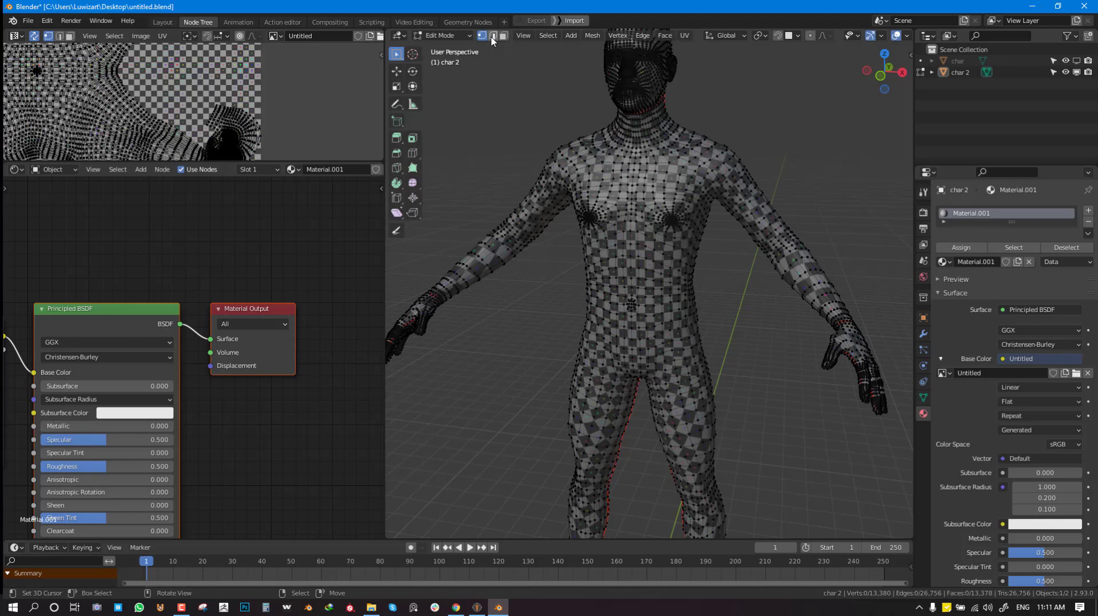
click(504, 35)
middle_drag(631, 93, 644, 153)
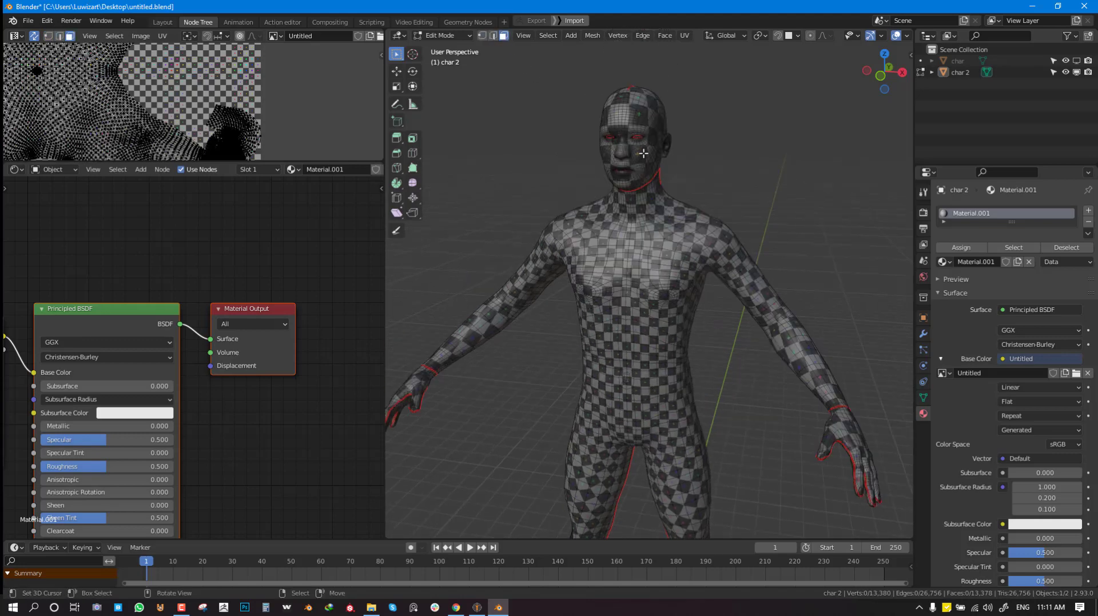
key(l)
scroll(638, 154, up, 3)
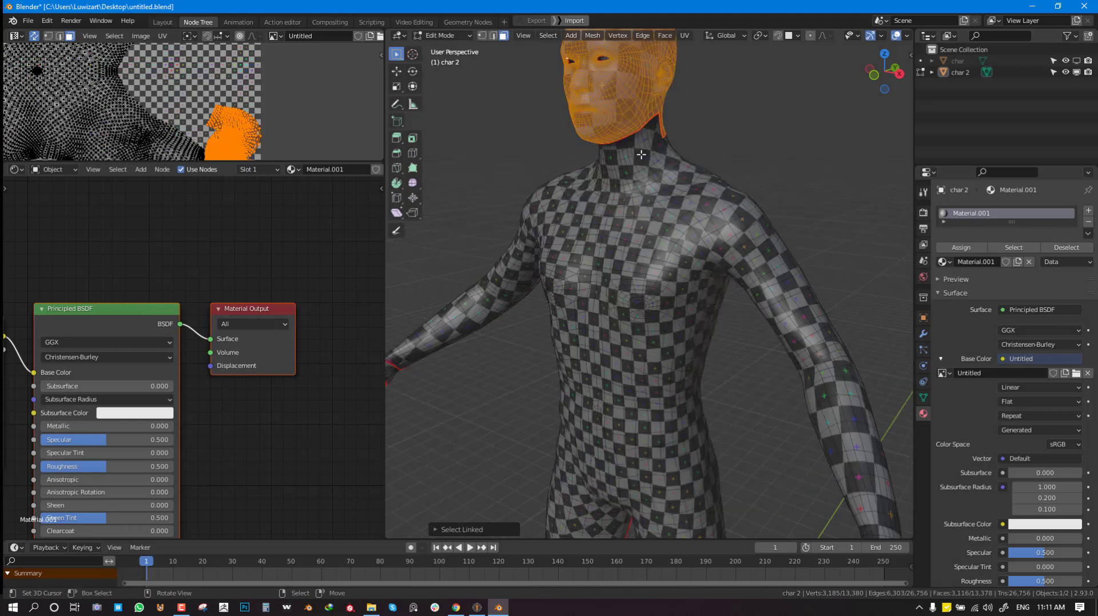
shift+middle_drag(638, 155, 613, 251)
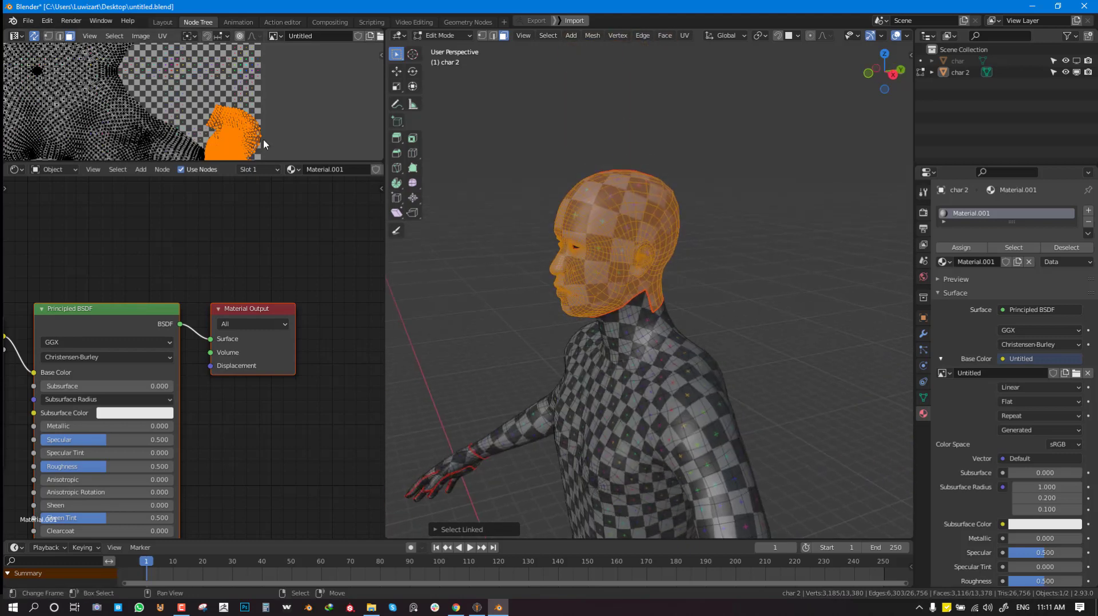
Show only the selected head UVs and scale up the head island.
key(ctrl+space)
click(34, 36)
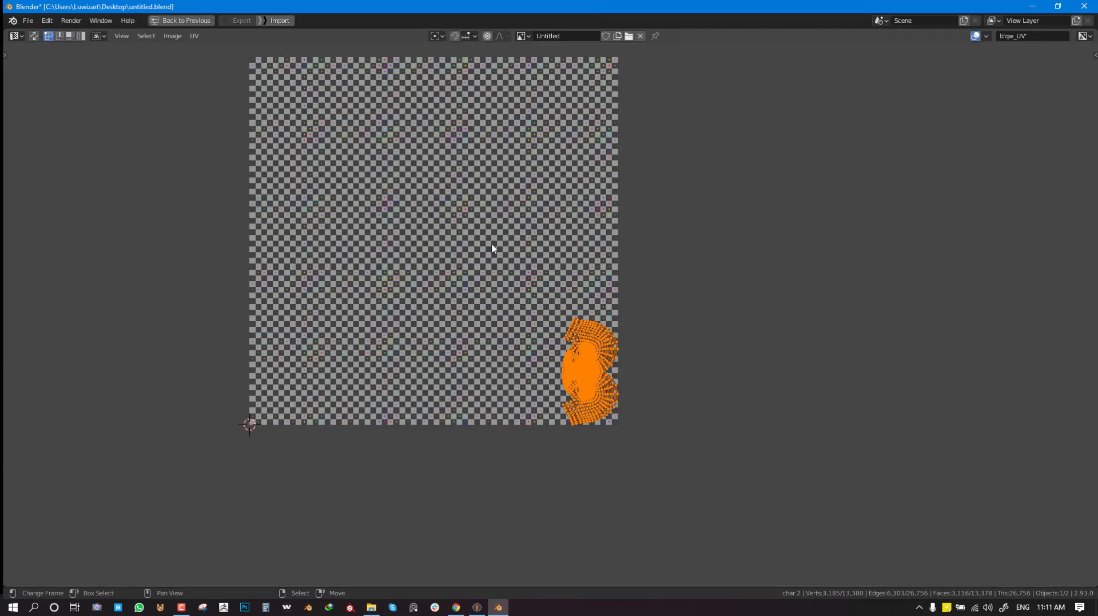
drag(616, 352, 578, 247)
key(s)
click(682, 305)
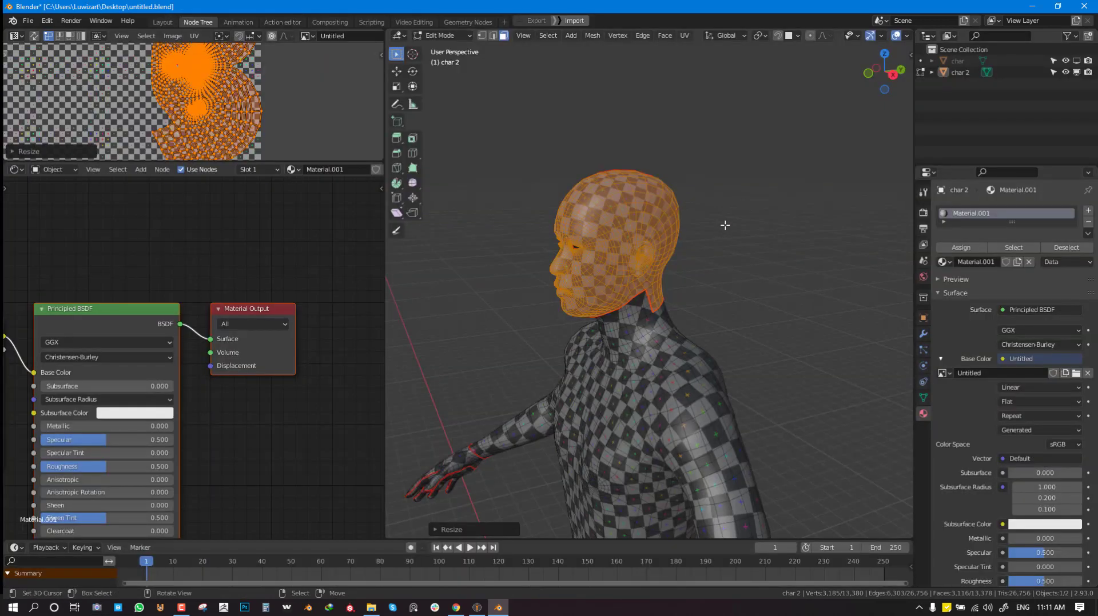
Resize the head UV island again and move it further left.
key(ctrl+space)
middle_drag(543, 277, 650, 266)
key(s)
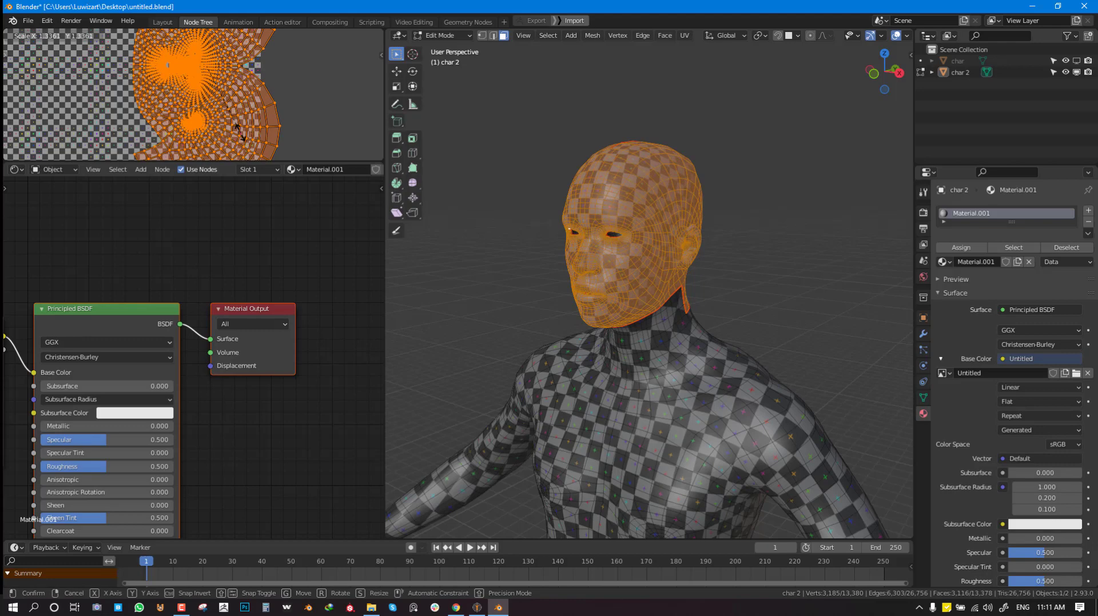
click(243, 123)
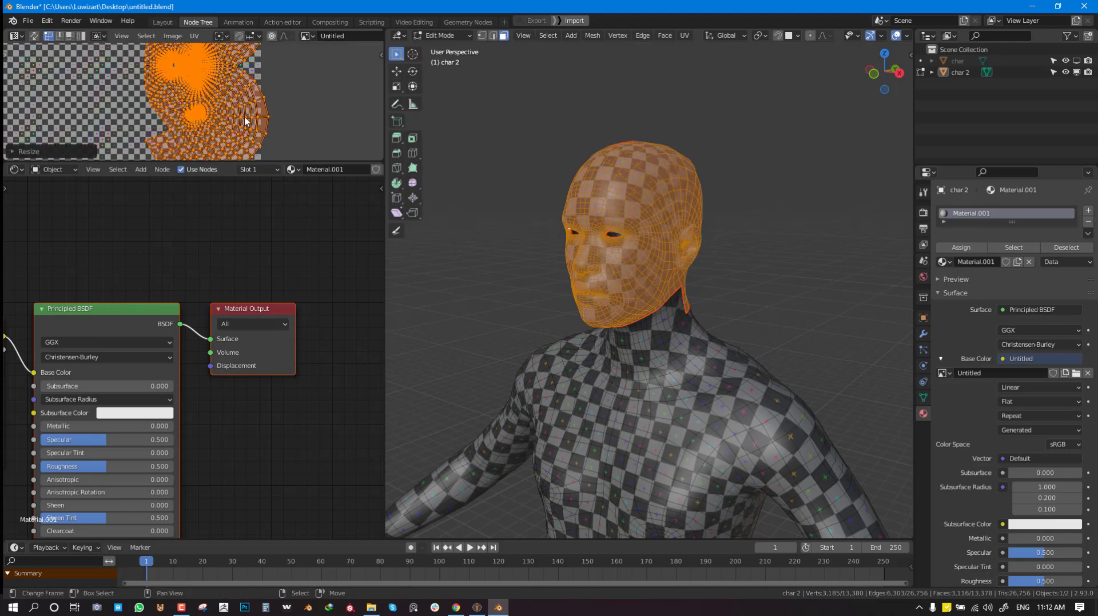
key(g)
click(236, 121)
Check the head from the side and reposition the head UV island.
middle_drag(634, 240, 682, 235)
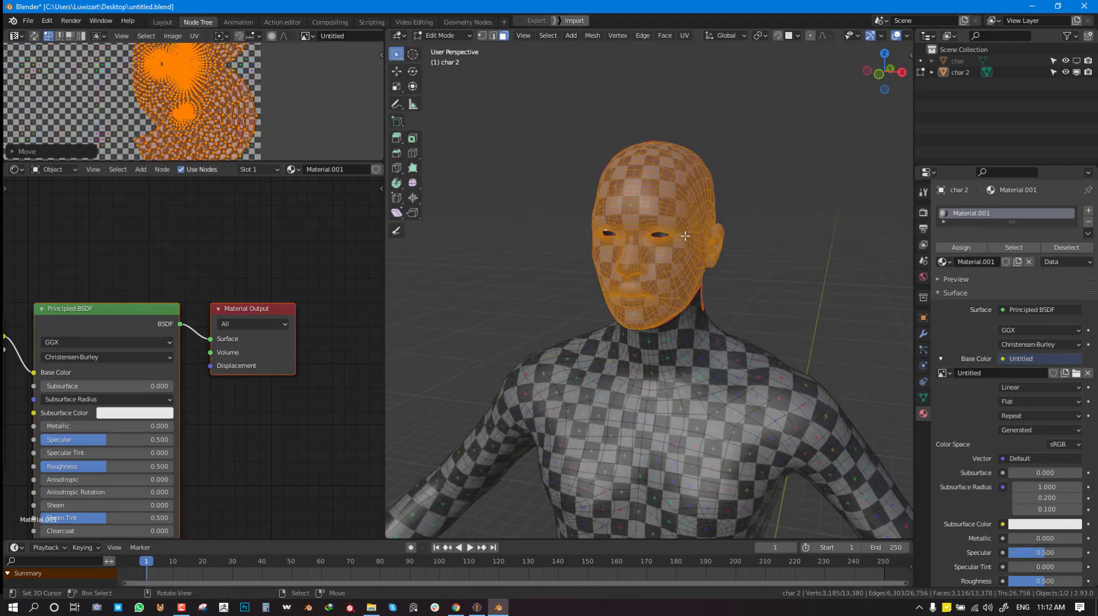
key(ctrl+space)
scroll(564, 209, up, 6)
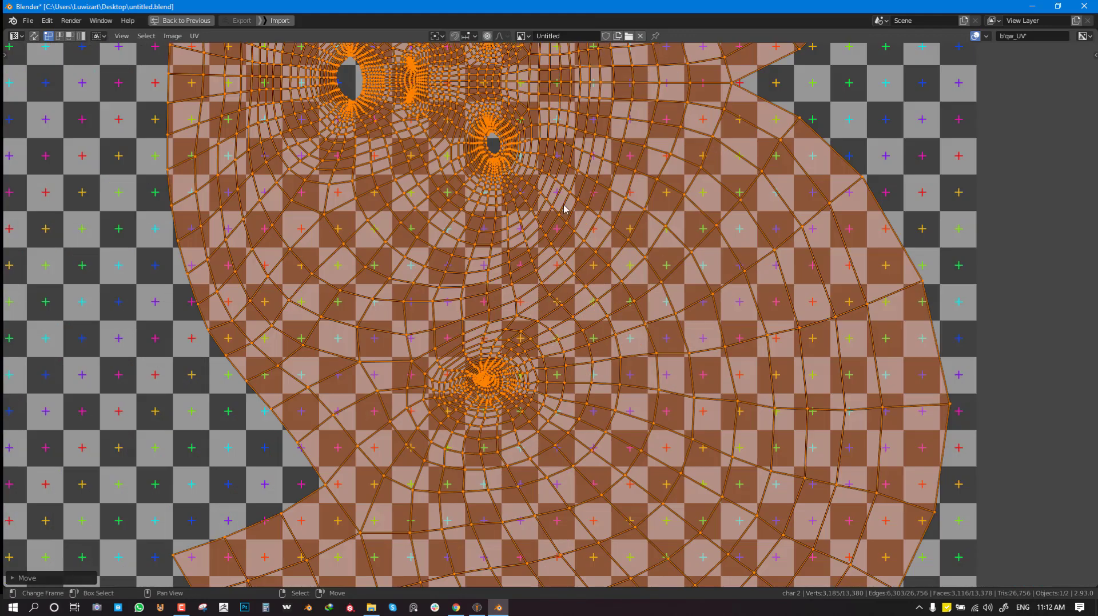
key(ctrl+space)
middle_drag(559, 196, 502, 228)
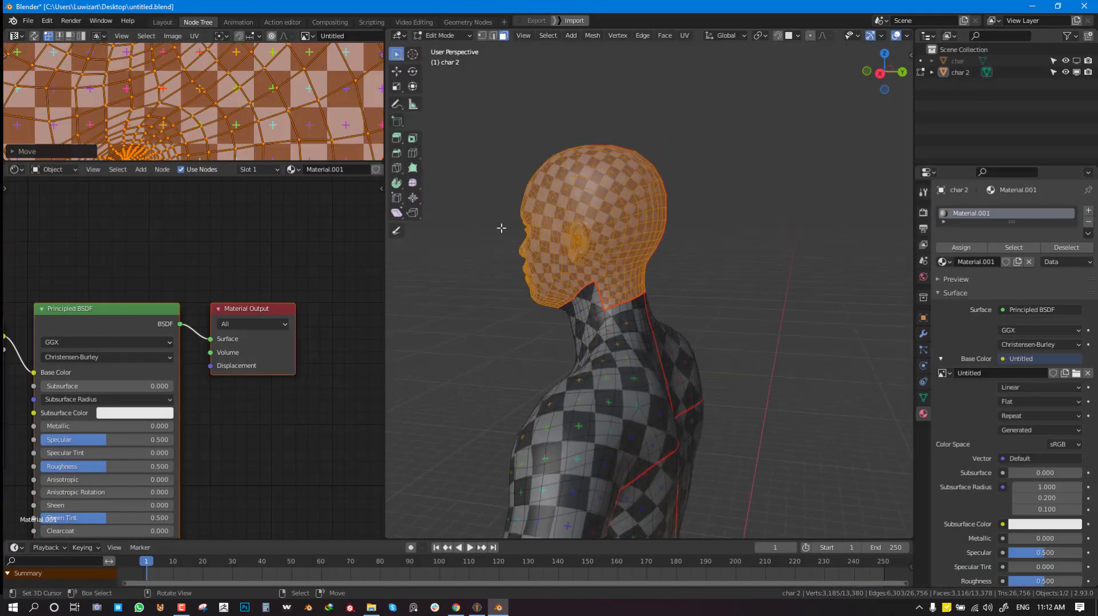
key(g)
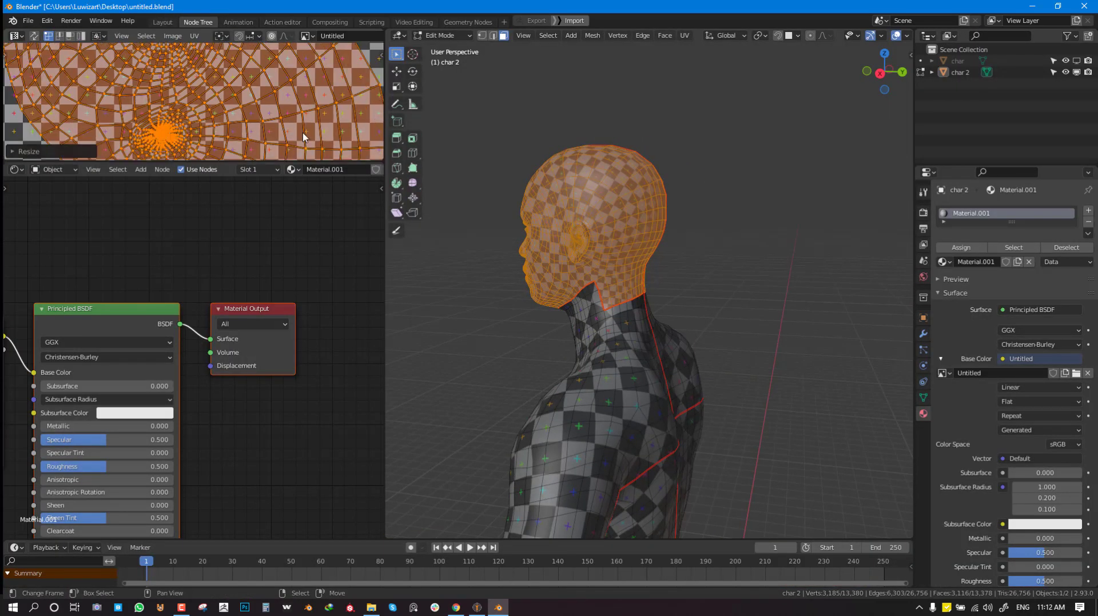
click(303, 132)
Review the character from the front and leave the UV Editor maximized.
key(ctrl+space)
key(ctrl+space)
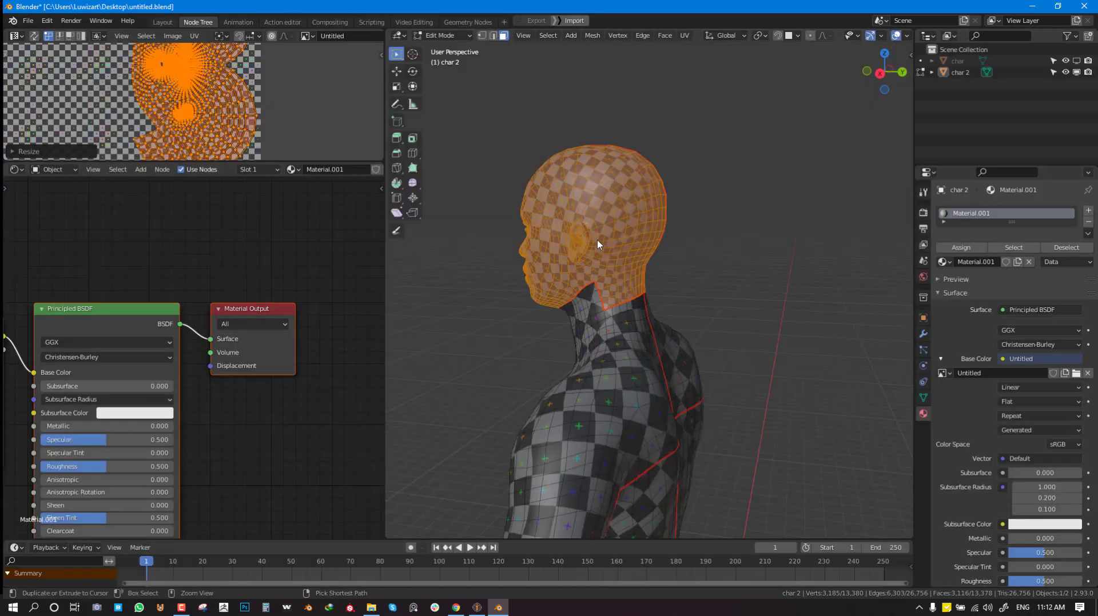
middle_drag(602, 258, 616, 312)
scroll(196, 108, up, 2)
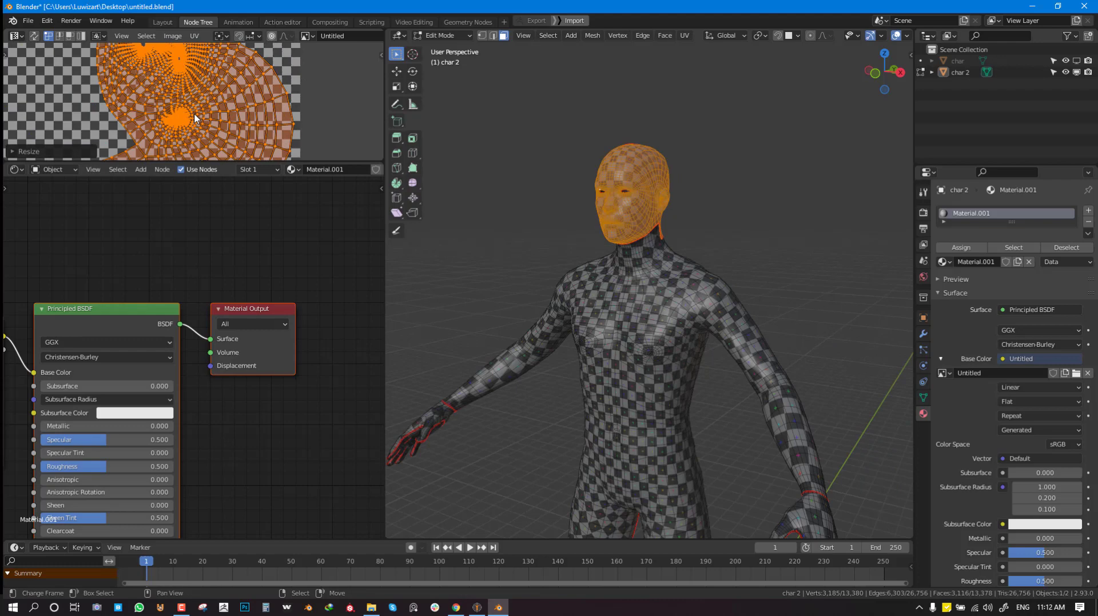
key(ctrl+space)
key(ctrl+space)
scroll(645, 231, up, 3)
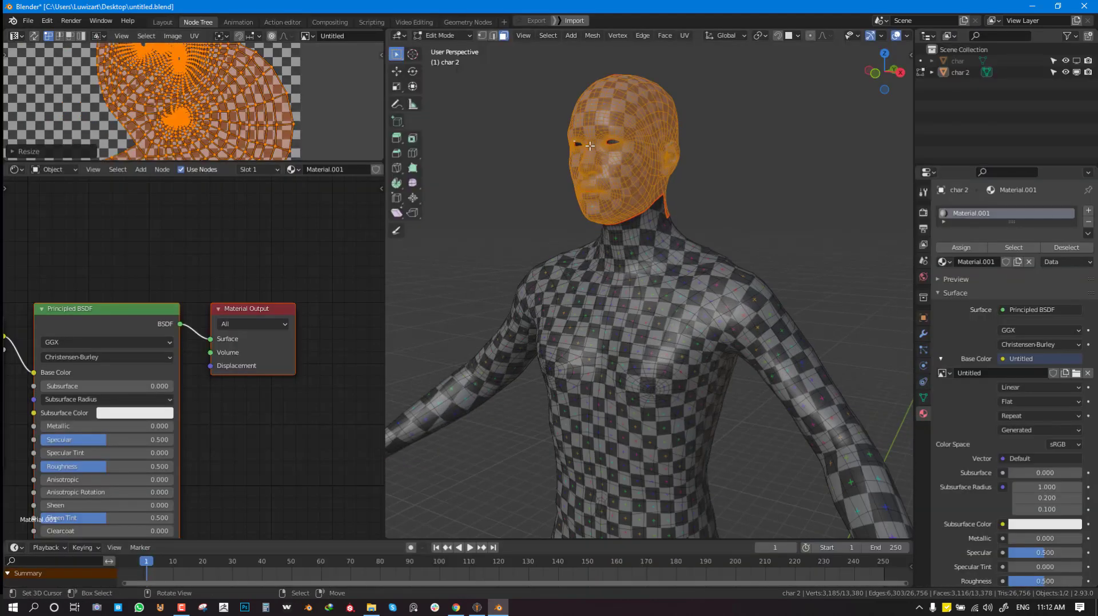
scroll(587, 156, down, 2)
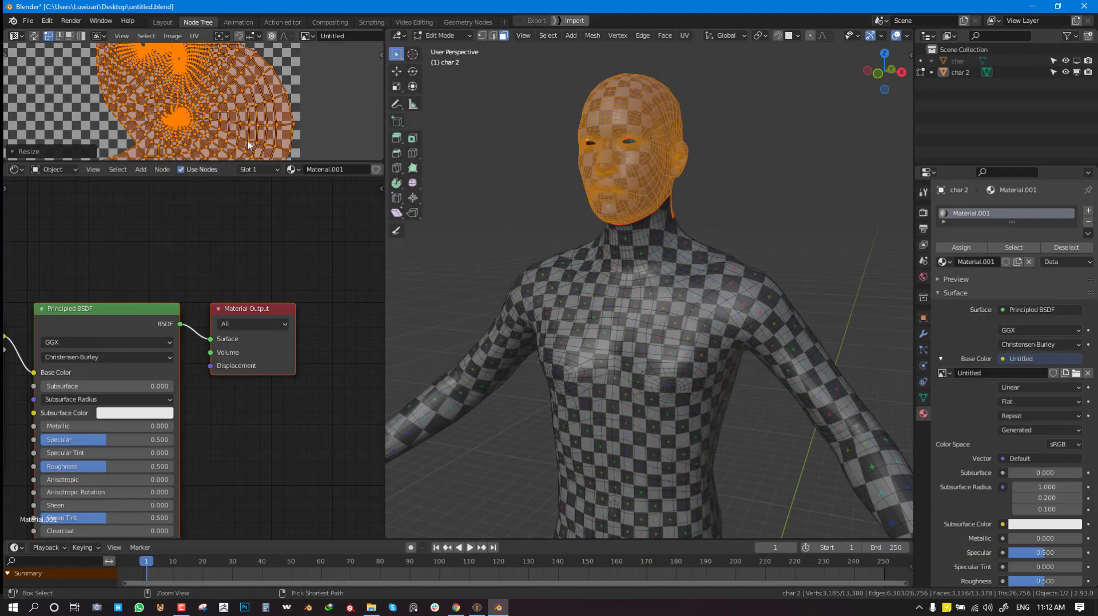
key(ctrl+space)
scroll(464, 188, up, 1)
Scale the face-centre UV cluster about 2.26× with Smooth proportional falloff.
key(alt+a)
click(487, 199)
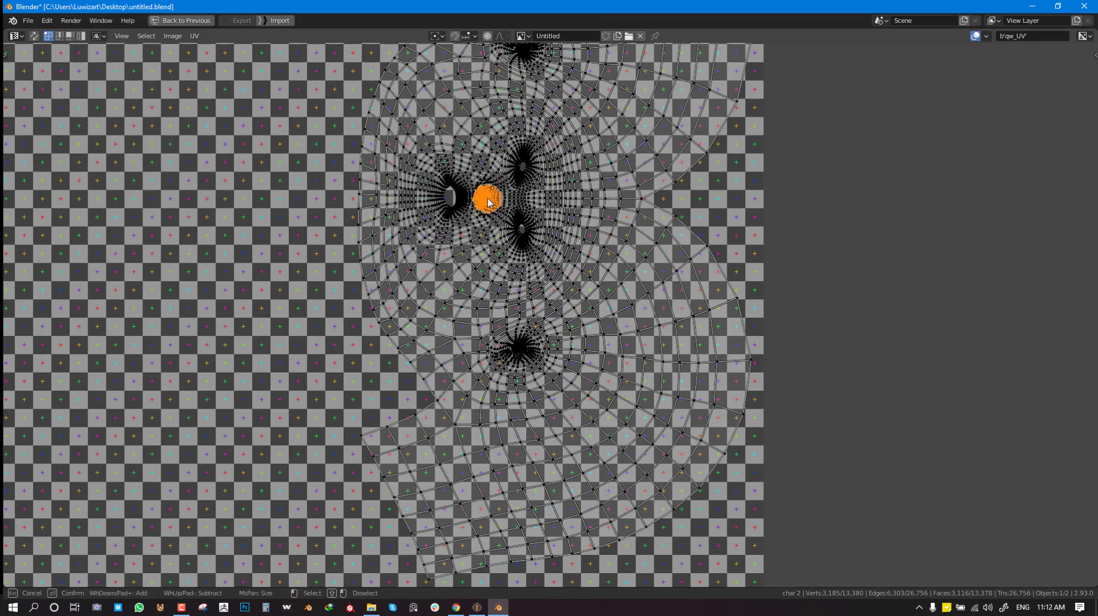
click(500, 37)
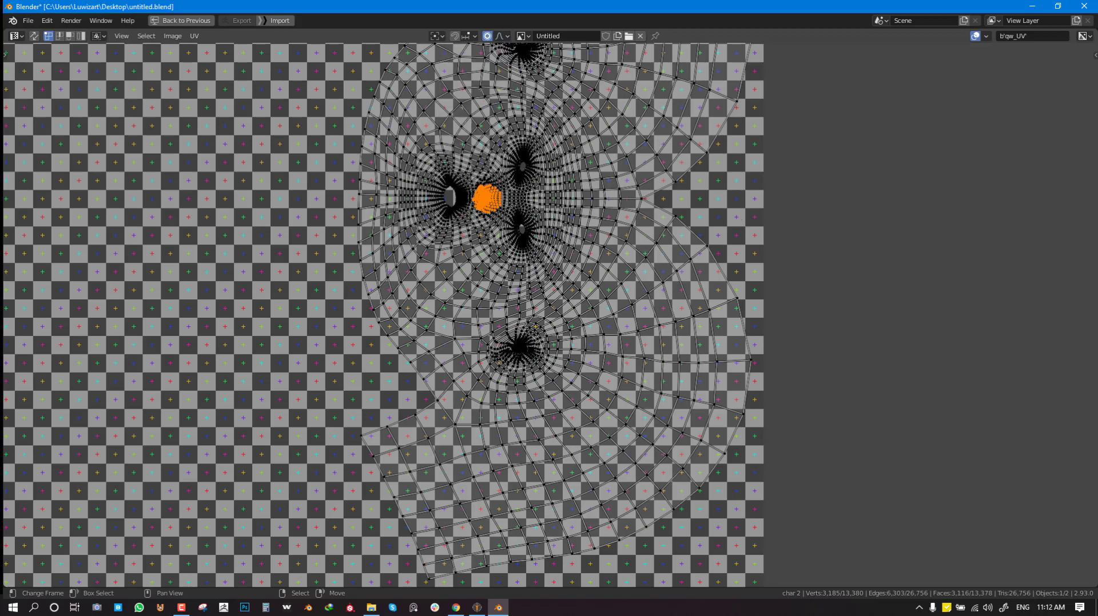
key(s)
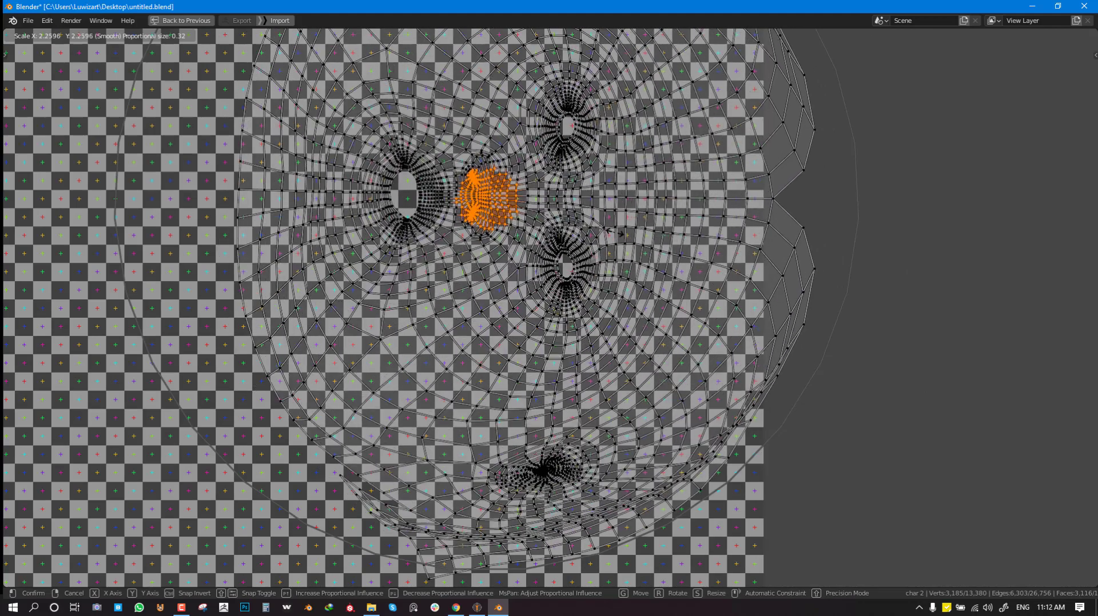
click(618, 237)
scroll(618, 237, down, 2)
key(ctrl+space)
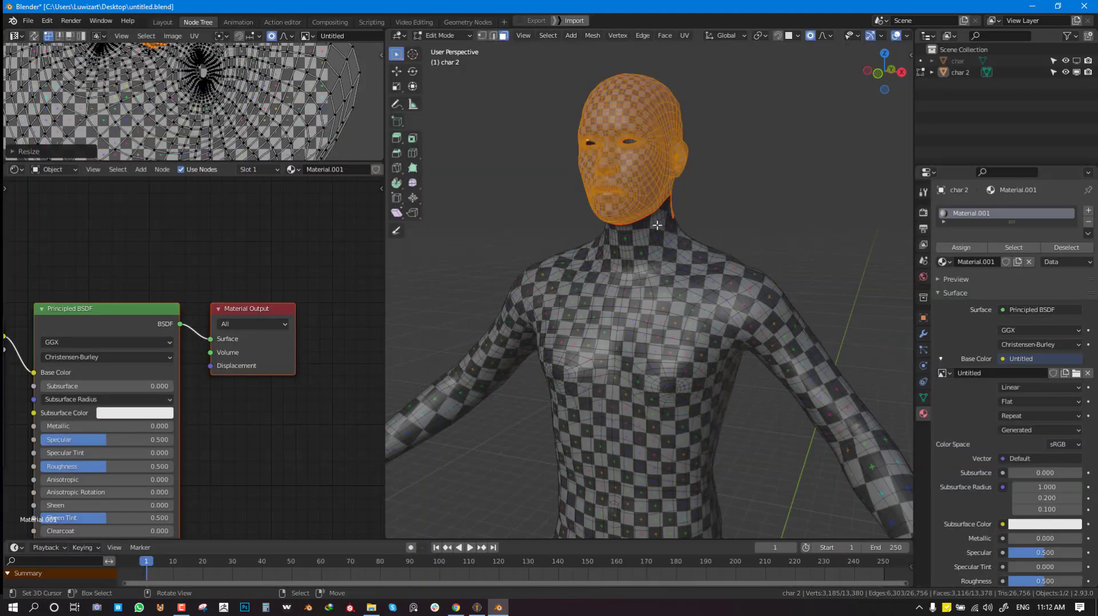
Apply UV > Minimize Stretch to the head UVs.
key(Tab)
middle_drag(684, 213, 686, 257)
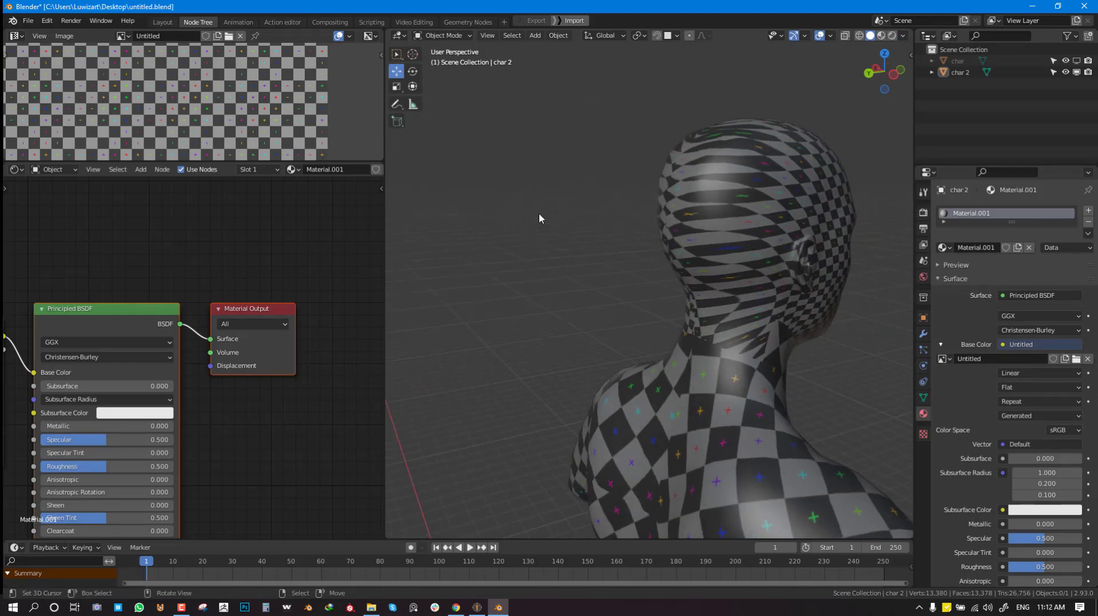
key(Tab)
scroll(235, 104, up, 2)
click(194, 35)
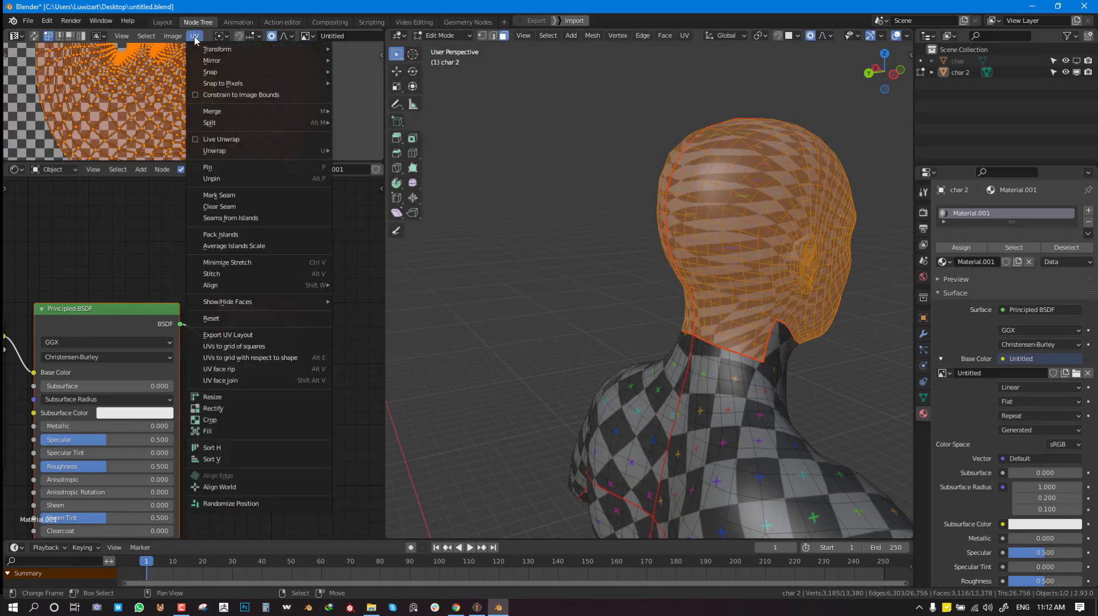
click(246, 258)
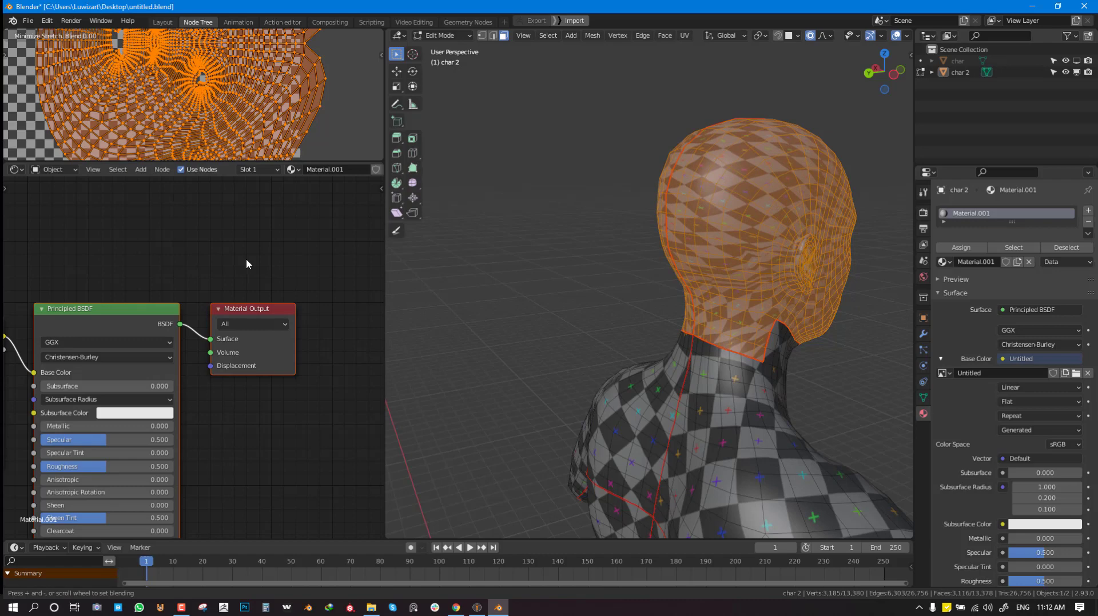
click(246, 259)
Shrink the head UV region to about 0.82 with proportional falloff.
key(Tab)
middle_drag(789, 257, 642, 240)
scroll(642, 241, down, 6)
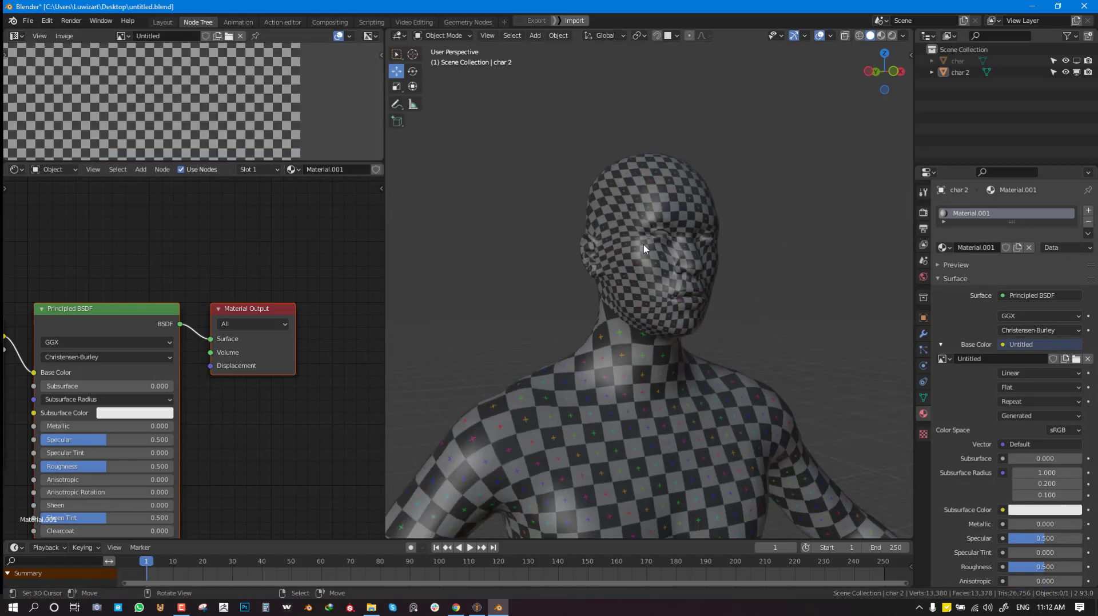
key(Tab)
key(s)
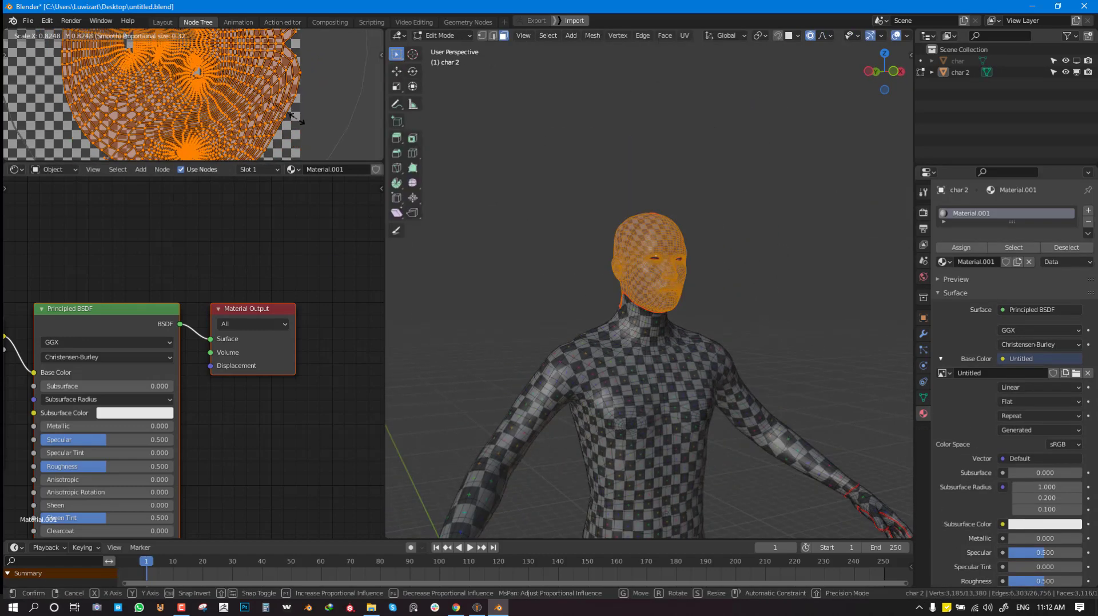
click(320, 131)
Select all UVs in the maximized UV Editor and run UV > Pack Islands.
key(a)
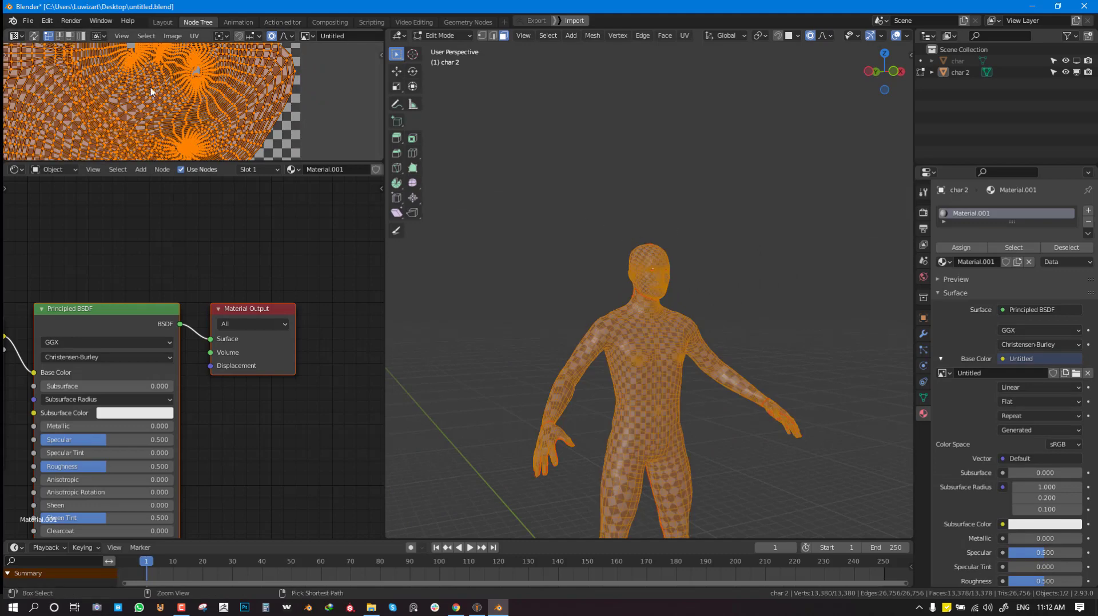
key(ctrl+space)
click(196, 36)
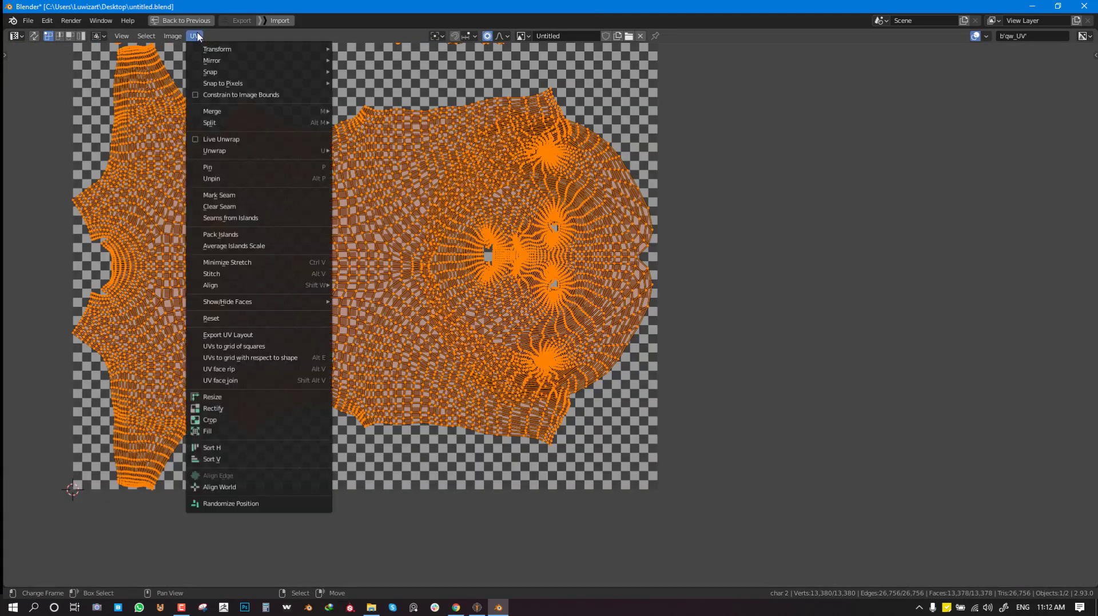
click(227, 236)
scroll(529, 198, down, 1)
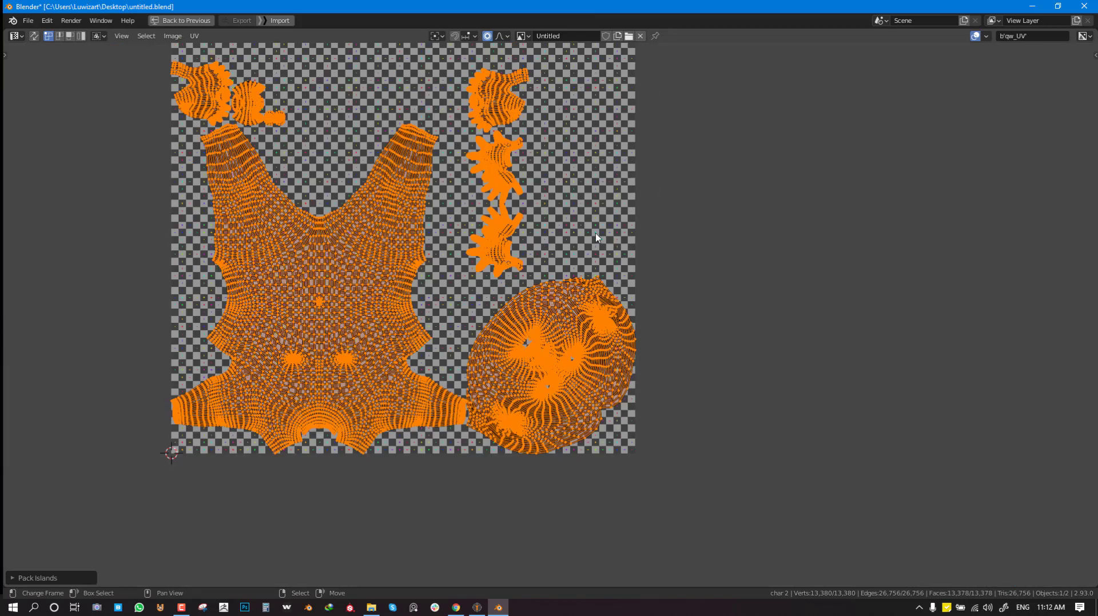
scroll(576, 344, down, 2)
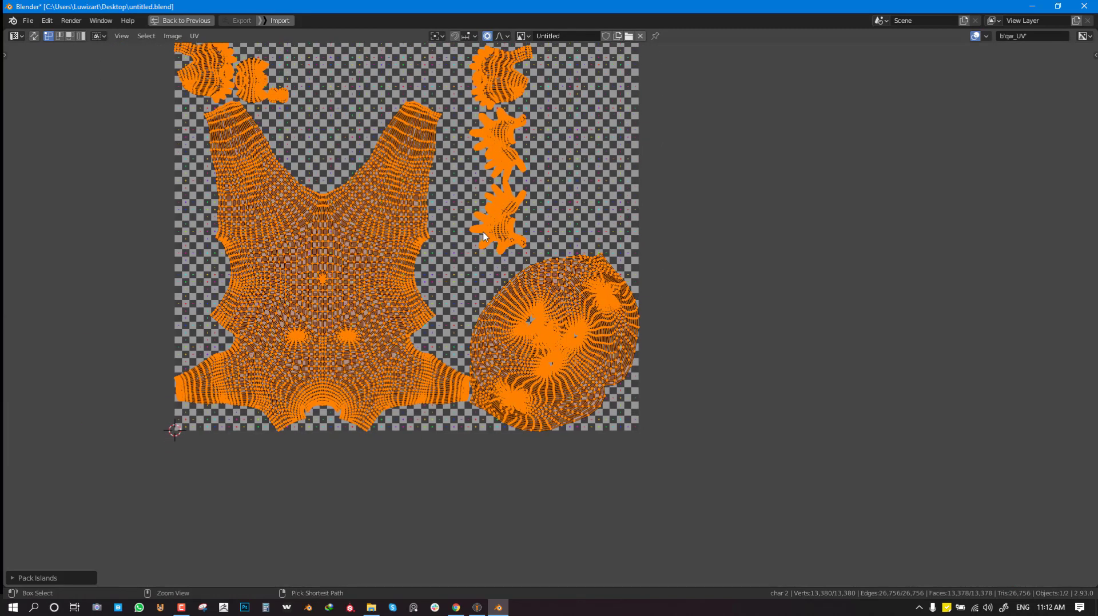
Restore the normal layout and return to Object Mode to view char 2's checker from the front.
key(ctrl+space)
scroll(482, 231, up, 2)
key(Tab)
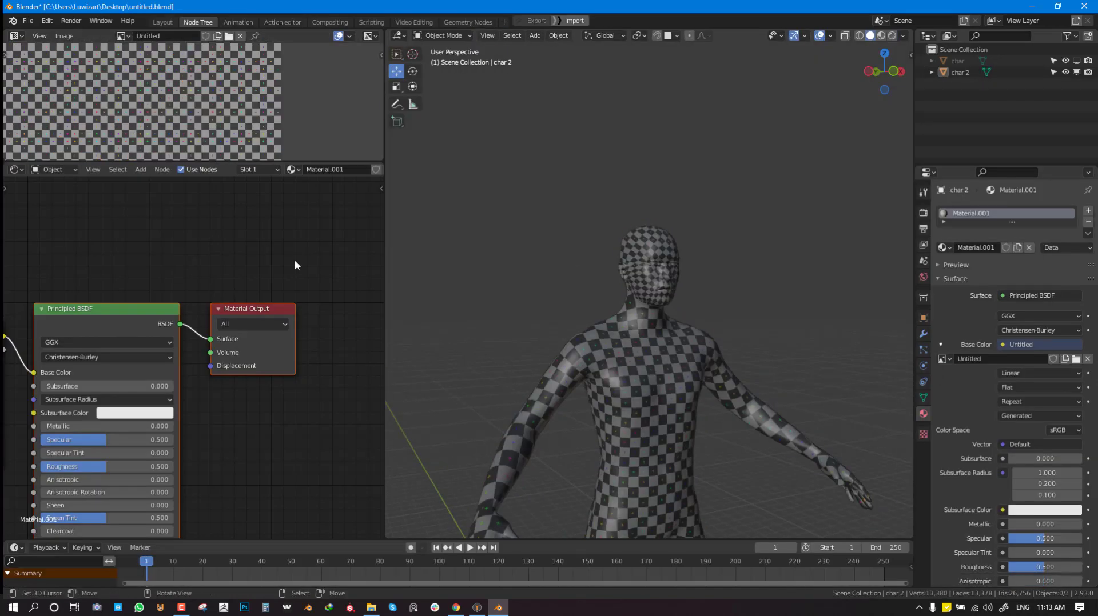
middle_drag(706, 274, 635, 189)
scroll(718, 294, up, 4)
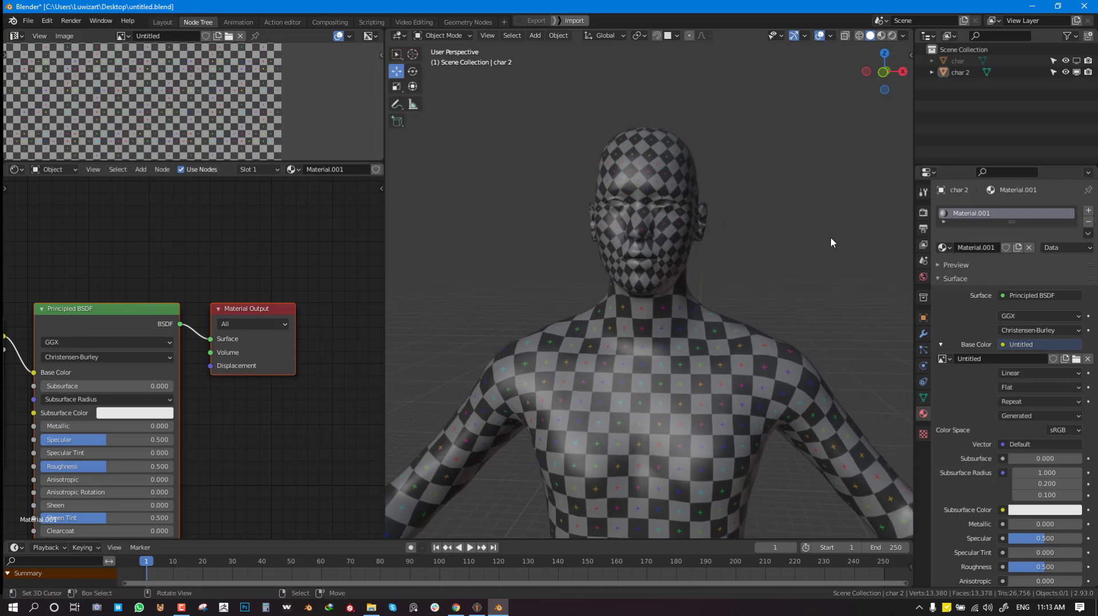
Delete the Untitled checker image node from char 2's material.
middle_drag(5, 351, 92, 285)
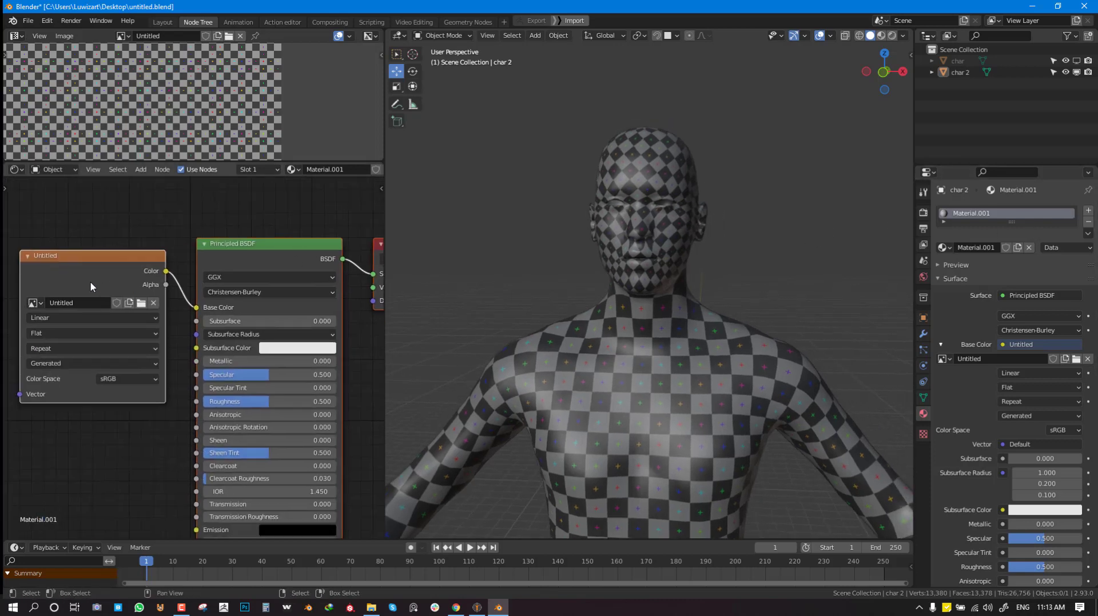
key(Delete)
click(712, 355)
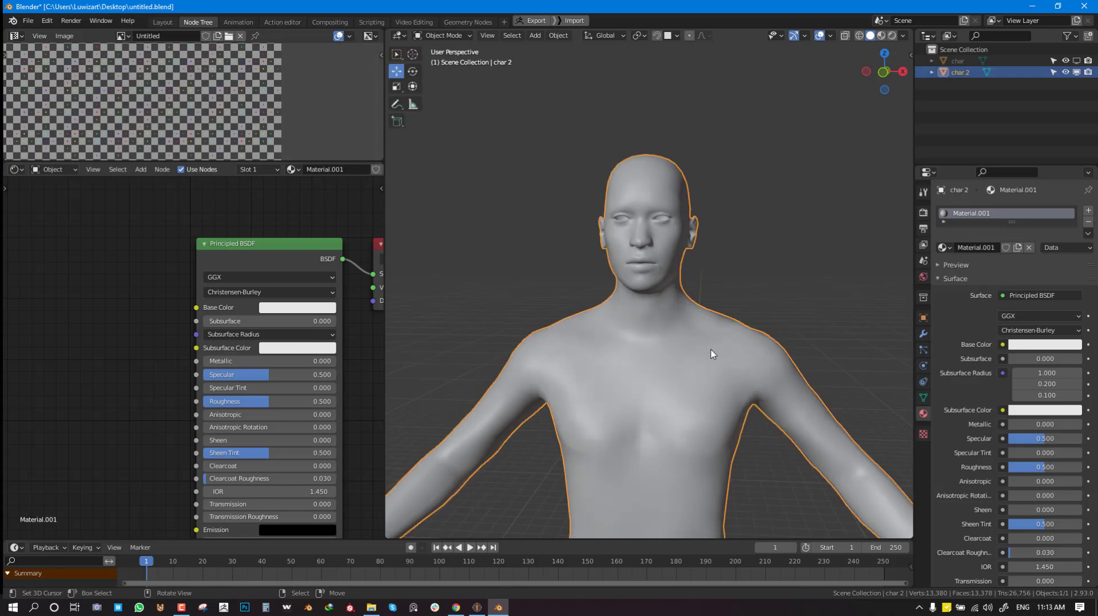
Hide char 2 and show the original char to inspect its skin texture node.
click(1029, 61)
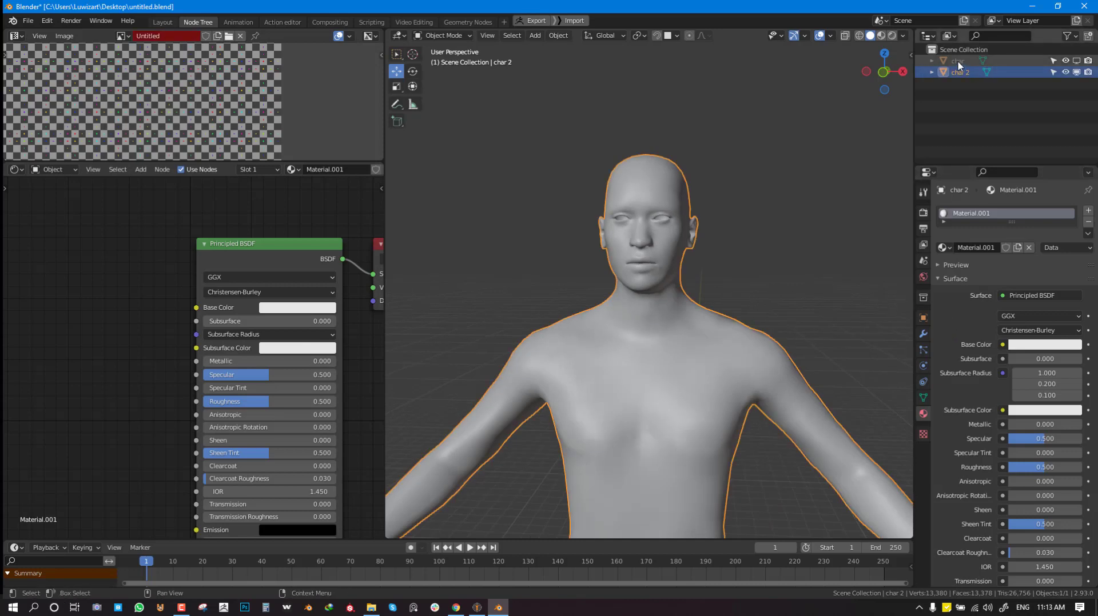
click(1076, 72)
click(1075, 61)
middle_drag(805, 174, 664, 270)
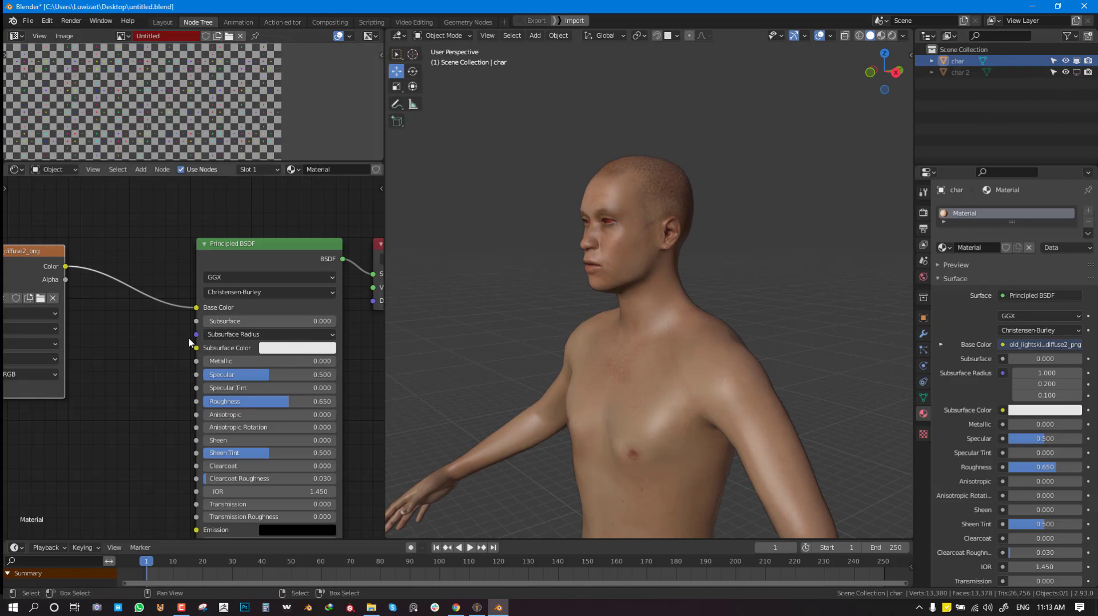
middle_drag(189, 343, 236, 314)
Hide the original char, show char 2 again and select it in the viewport.
click(1076, 61)
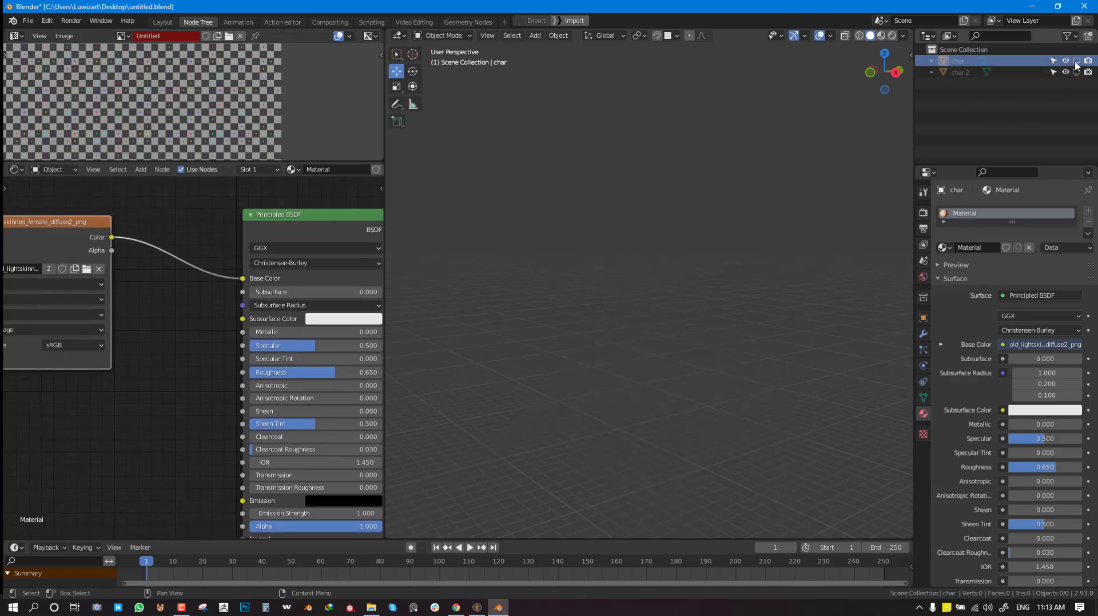
click(956, 73)
click(1076, 72)
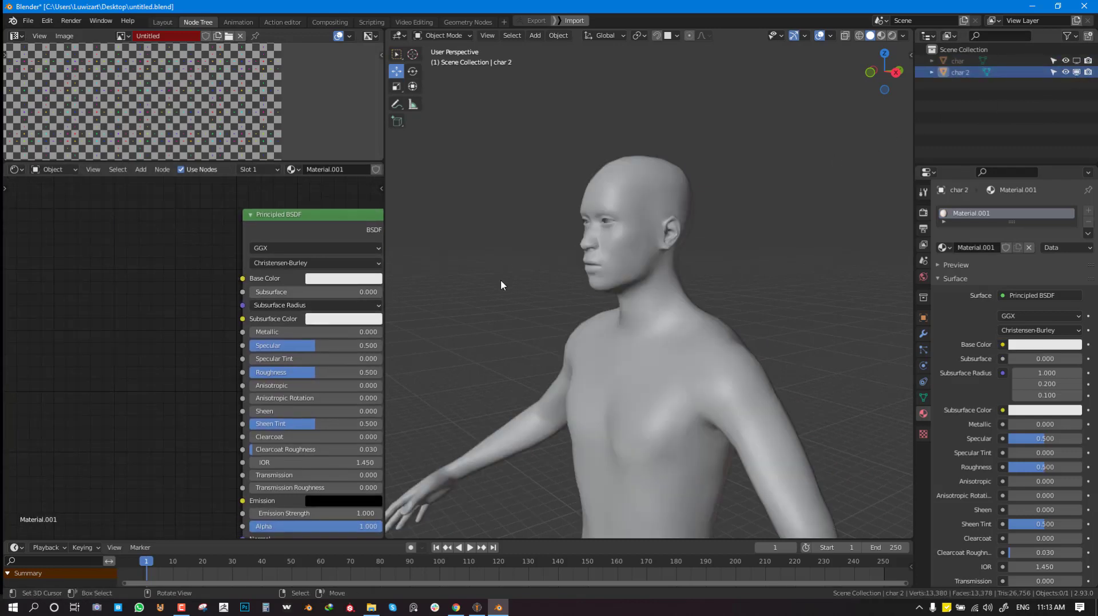
middle_drag(501, 284, 589, 294)
click(667, 314)
scroll(657, 309, up, 4)
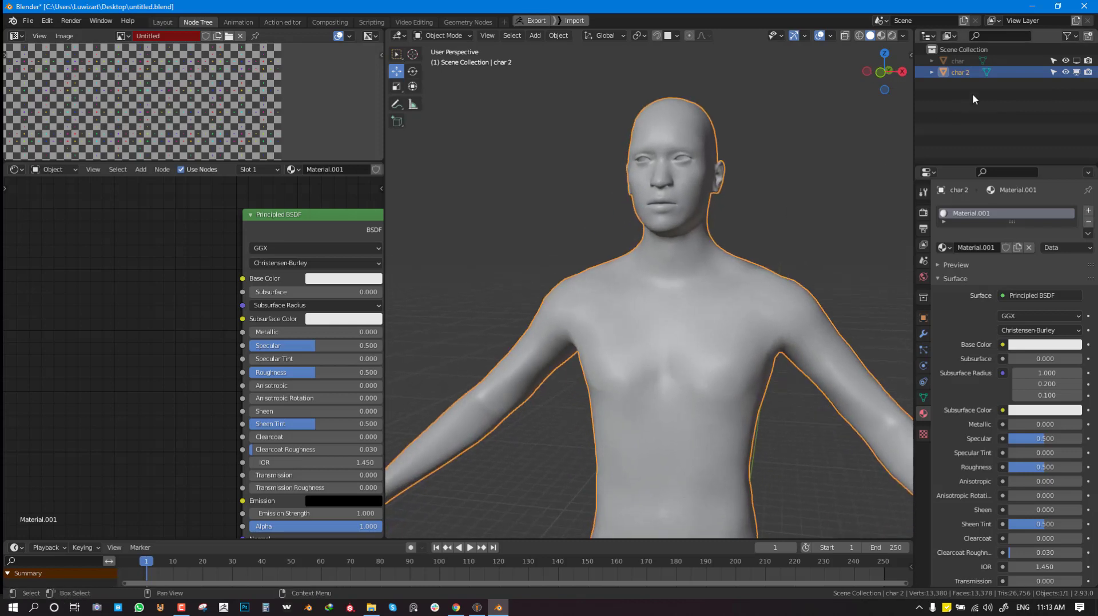
scroll(530, 284, down, 2)
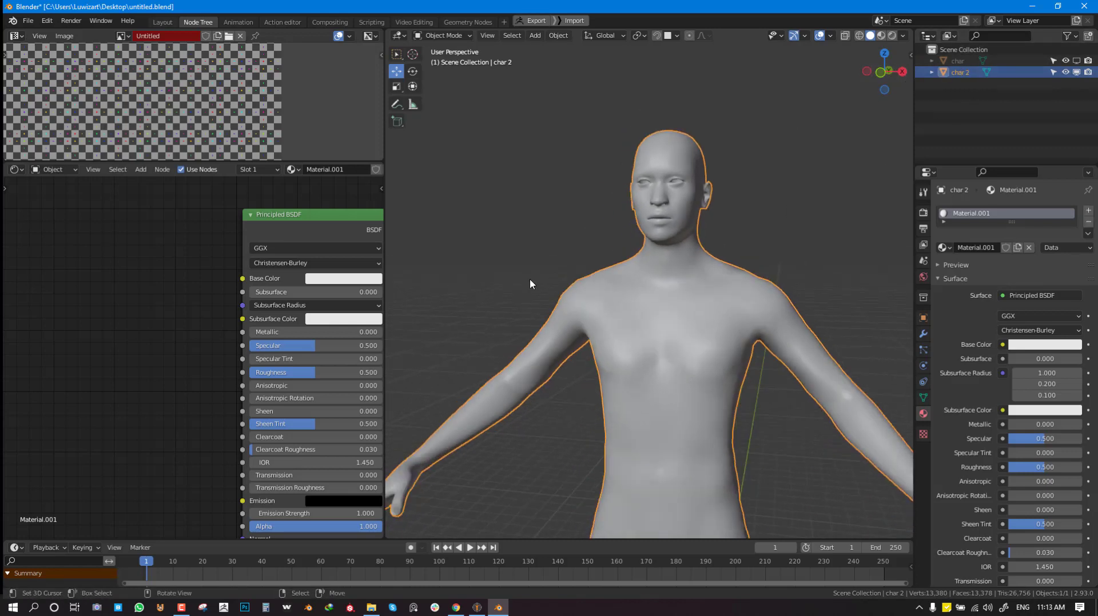
scroll(530, 283, down, 1)
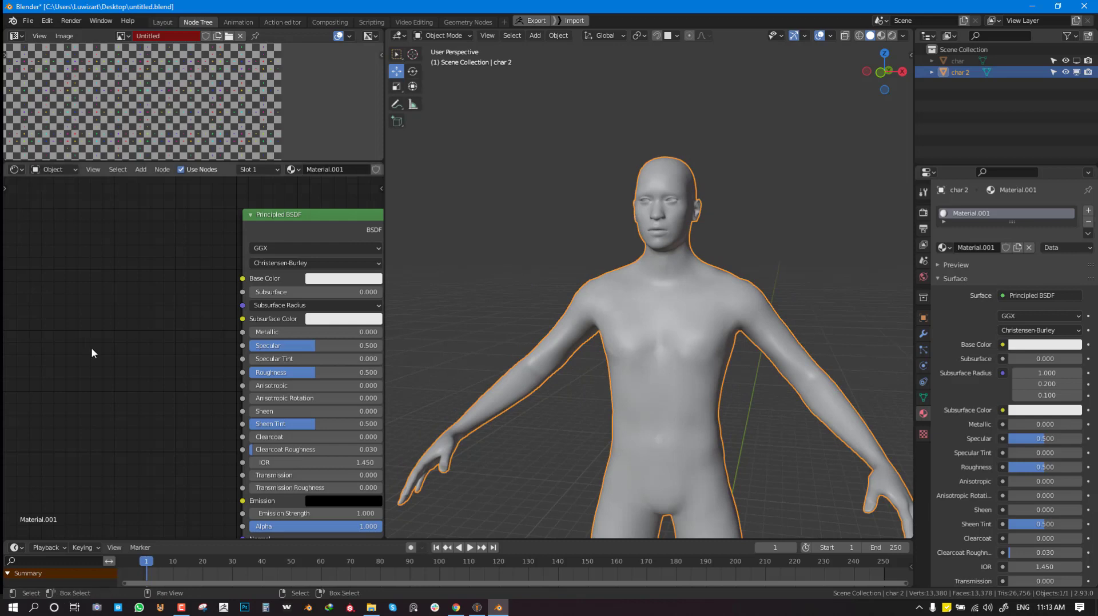
Add an Image Texture node beside char 2's Principled BSDF.
middle_drag(94, 350, 240, 327)
key(shift+a)
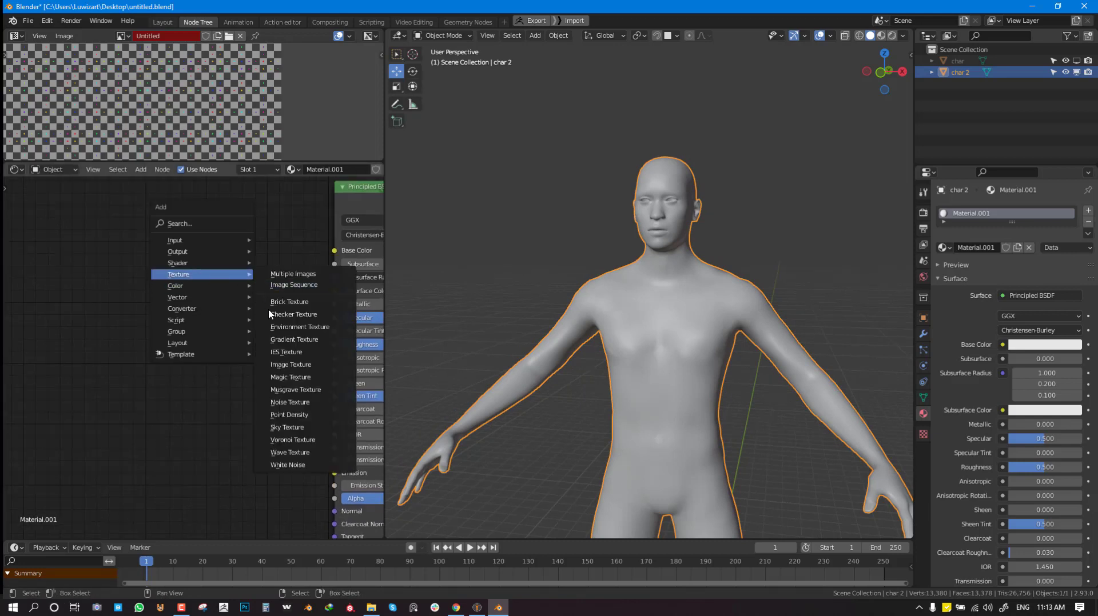
mouse_move(220, 278)
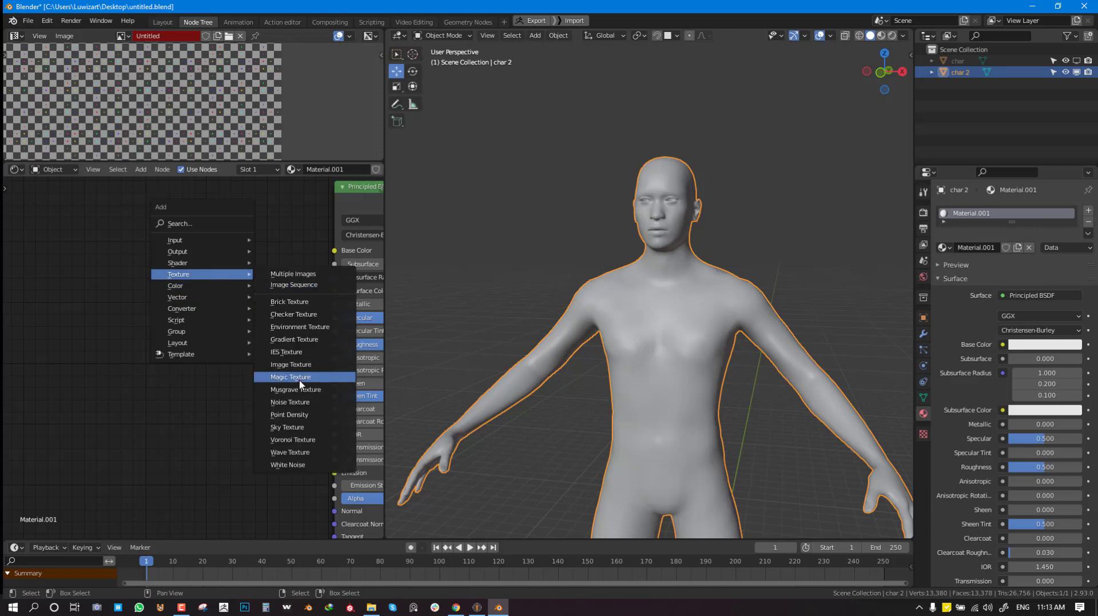
click(291, 365)
click(170, 342)
Create a Blank image Untitled.001 with colour value 0.411 and link it to Base Color.
click(172, 331)
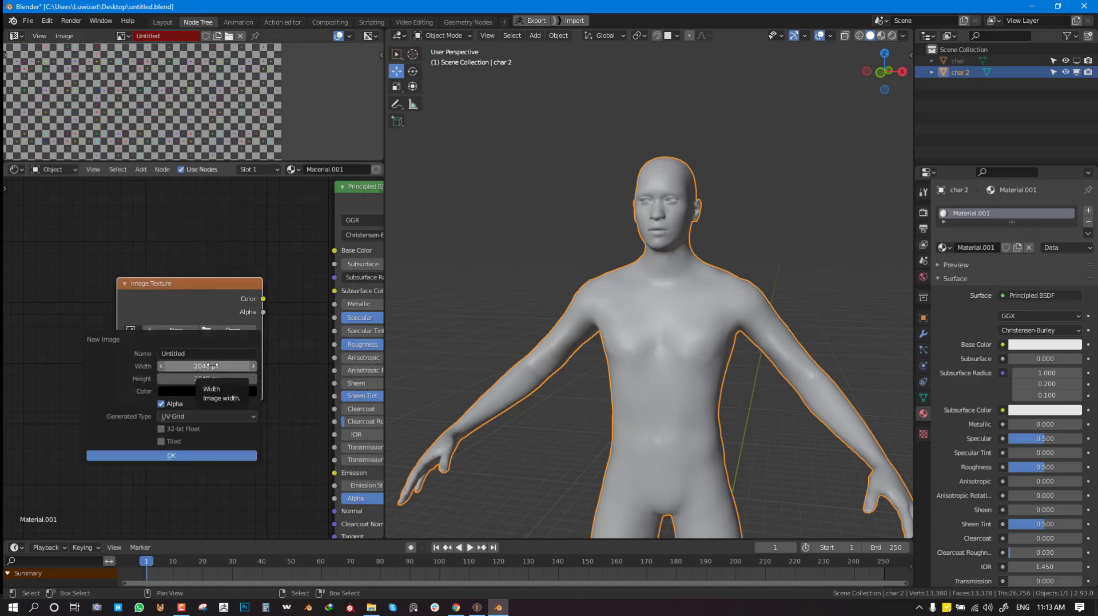
click(192, 417)
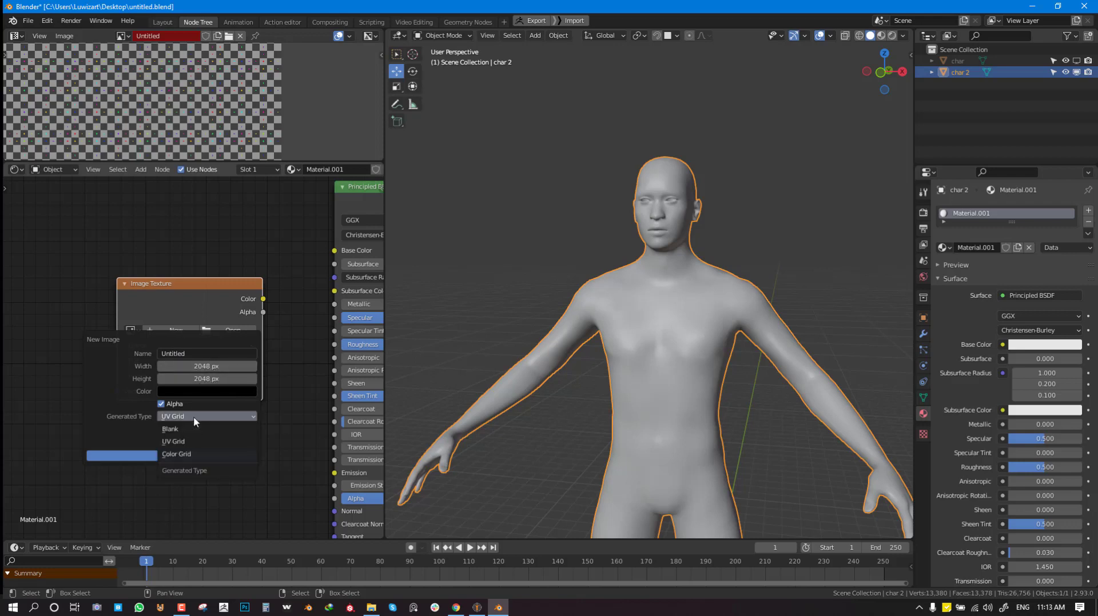
click(183, 430)
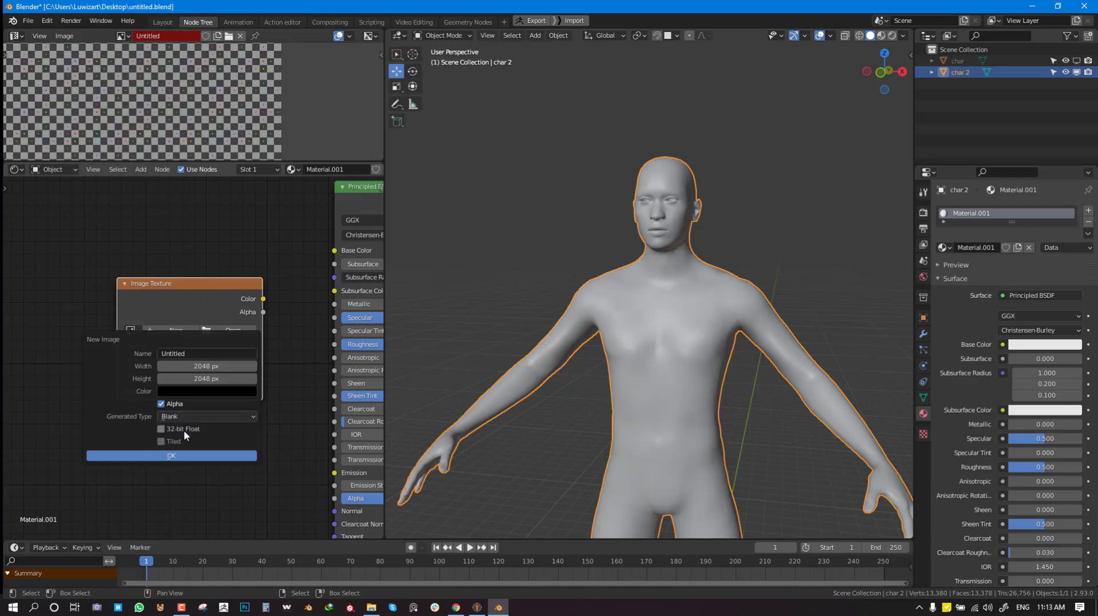
click(204, 391)
click(255, 295)
drag(255, 294, 256, 277)
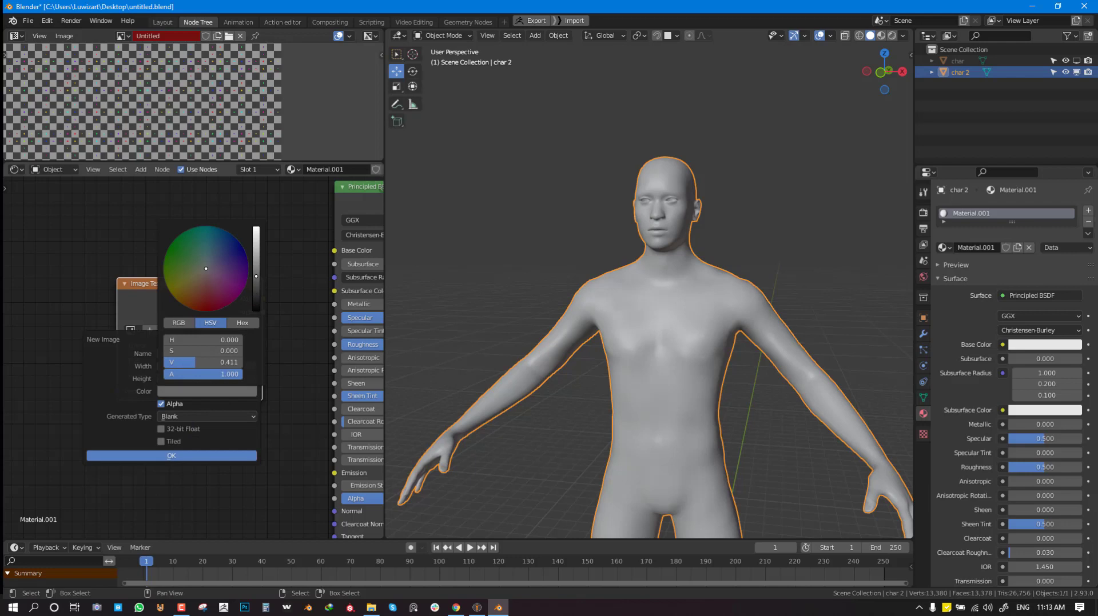
click(160, 455)
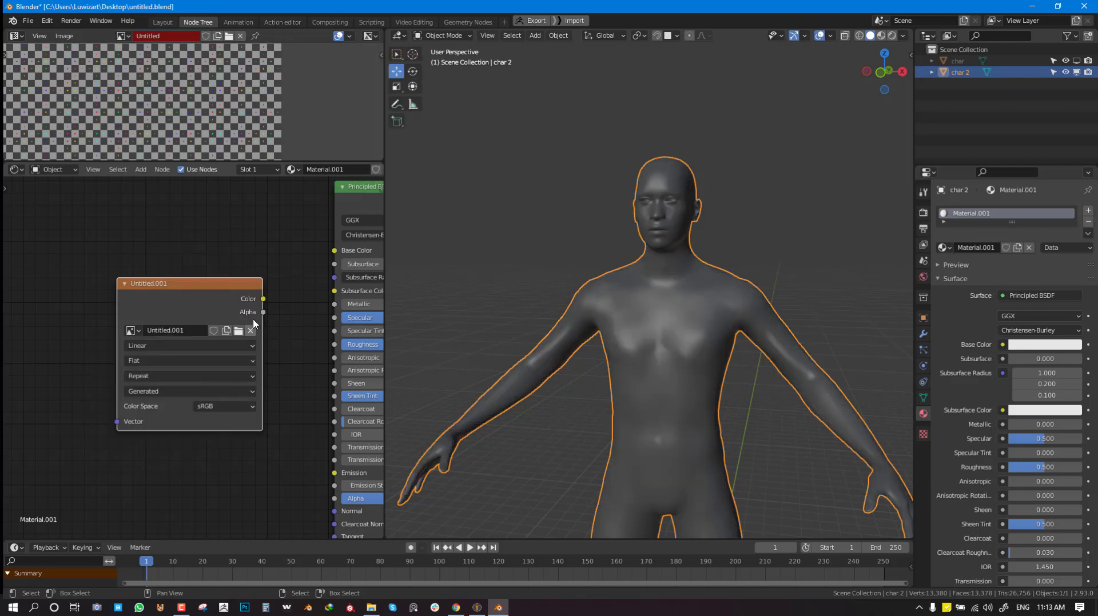
drag(263, 299, 334, 251)
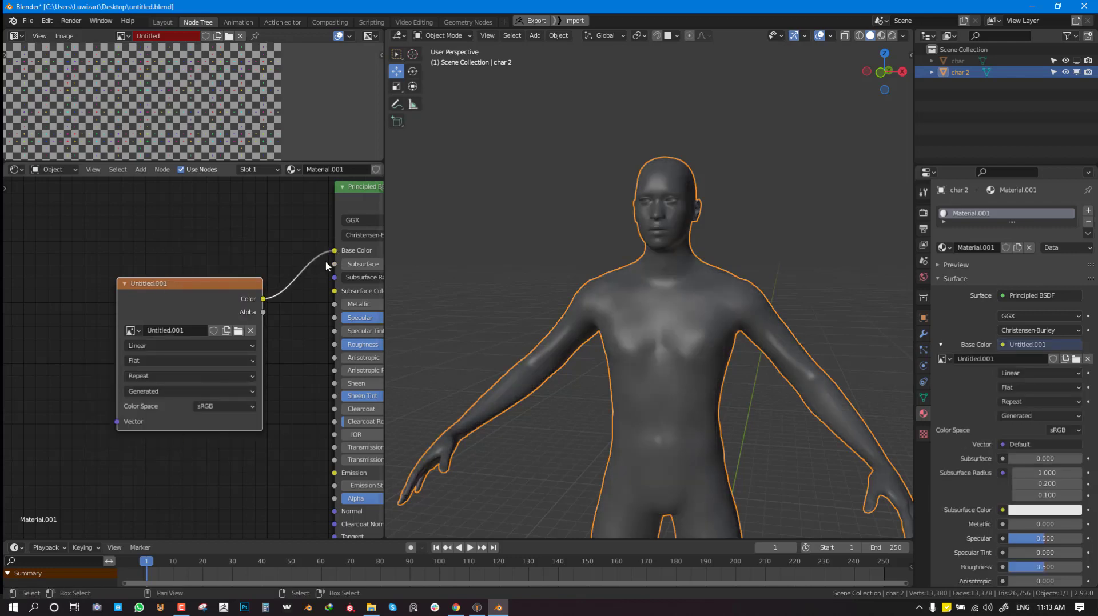
Link the Untitled.001 image Color directly to char 2's Material Output Surface.
scroll(238, 314, down, 1)
middle_drag(238, 314, 111, 343)
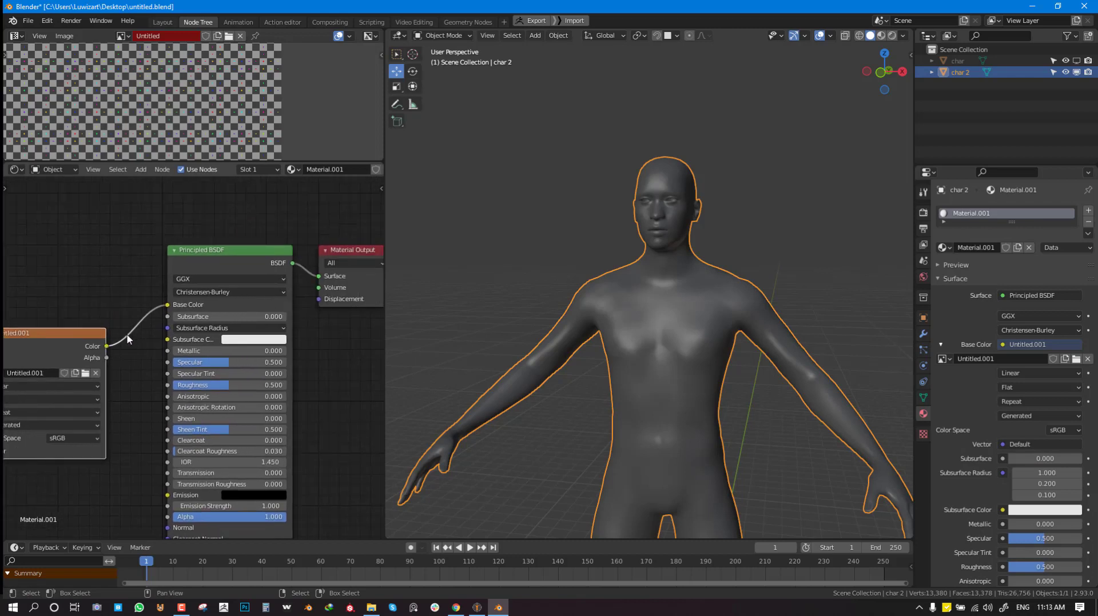
drag(128, 340, 319, 276)
middle_drag(433, 262, 623, 251)
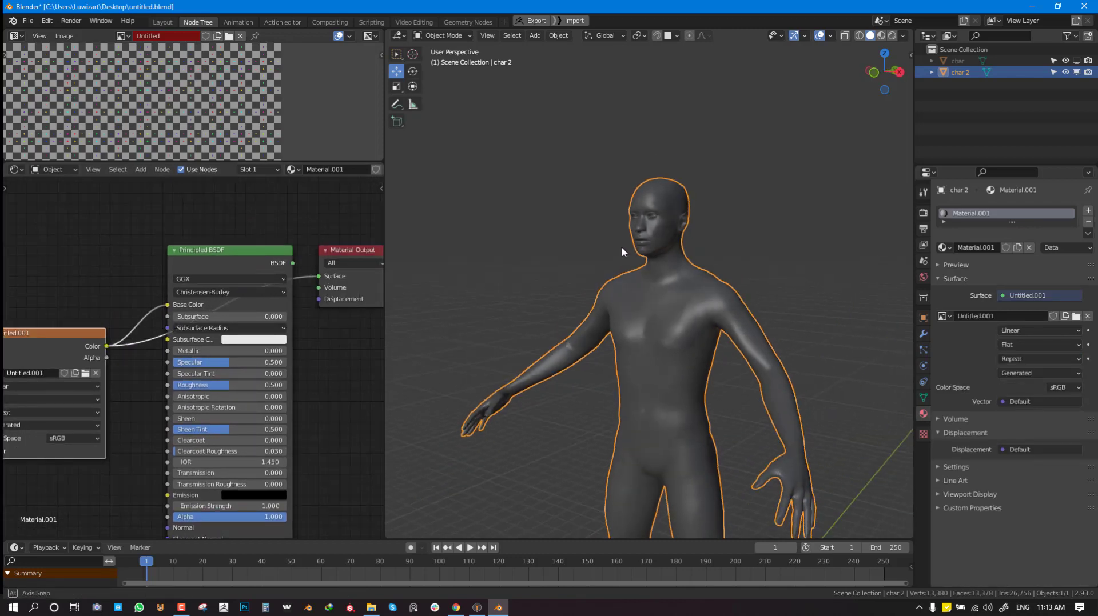
Make char active, wire its skin texture to the surface, and switch to Material Preview.
click(967, 61)
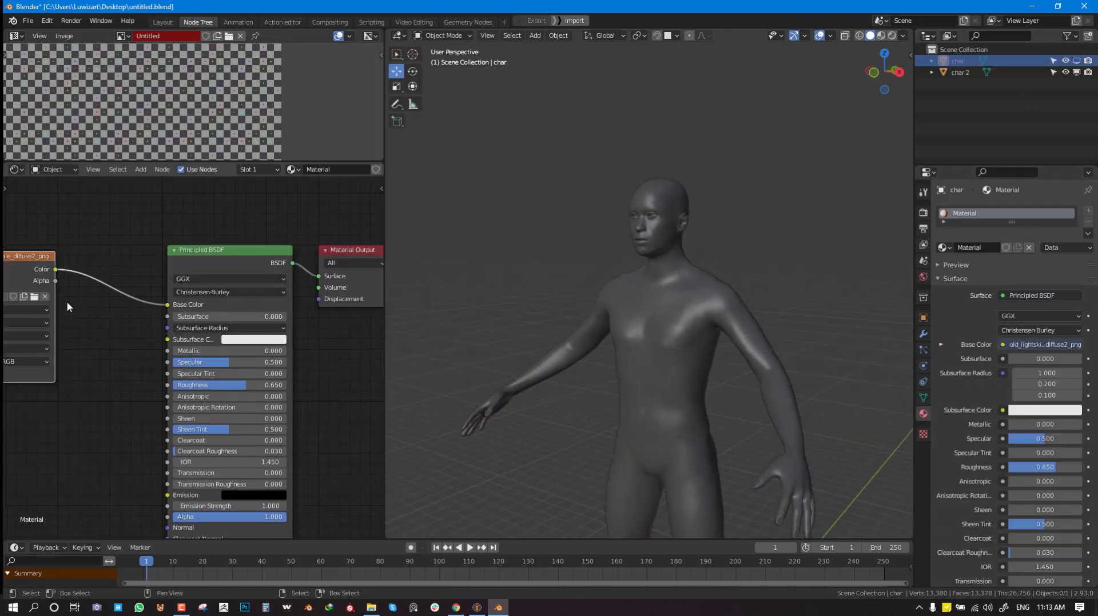
drag(55, 269, 318, 276)
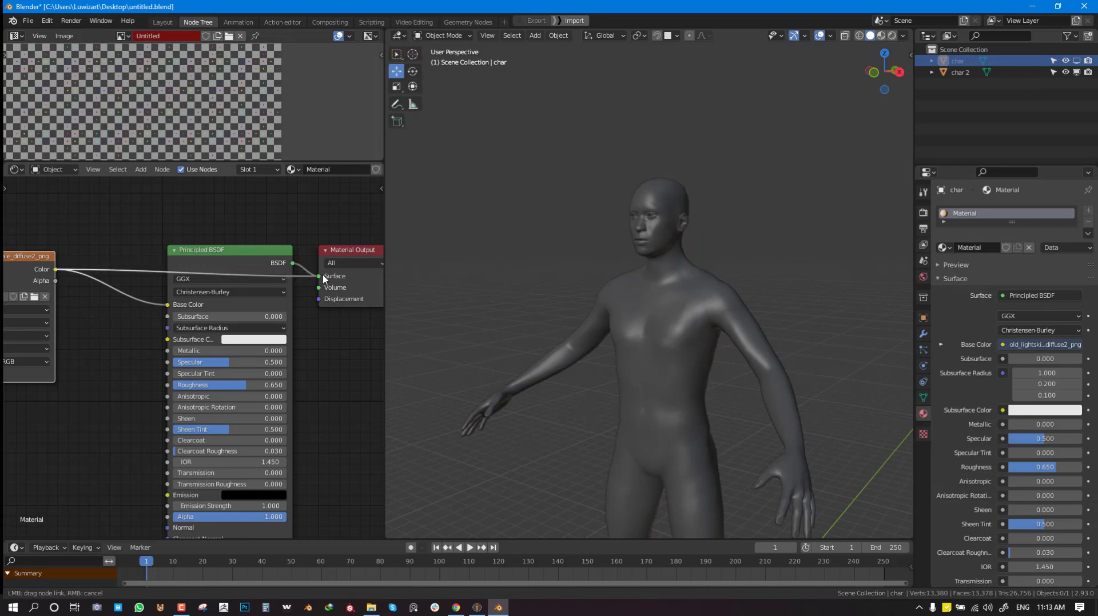
key(z)
click(713, 295)
middle_drag(698, 293, 669, 284)
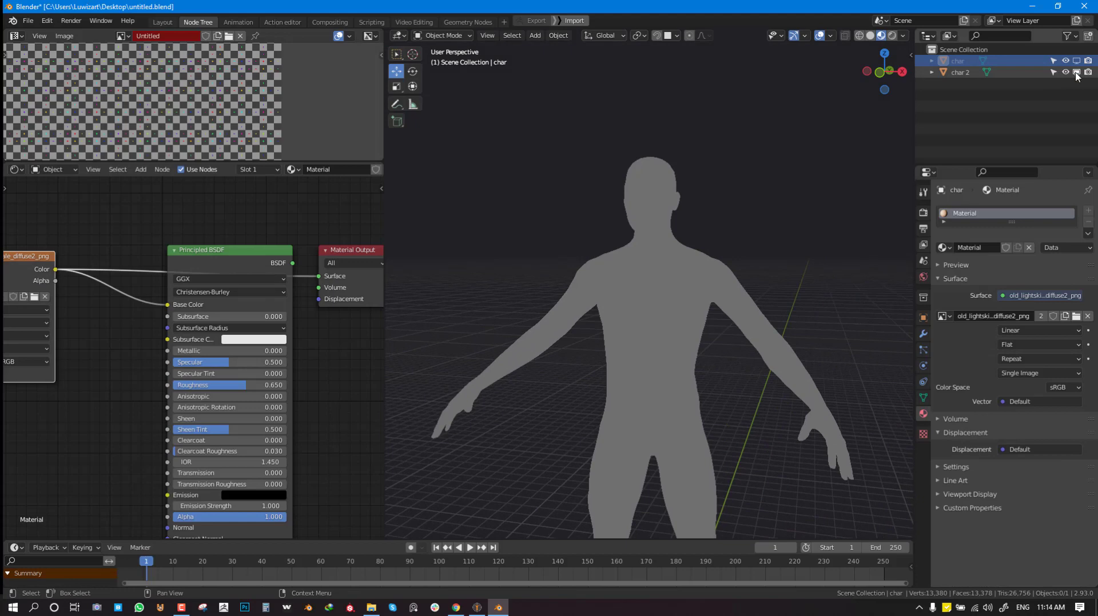
Reconnect char's Principled BSDF and preview the skin texture through a Viewer node.
drag(292, 263, 318, 276)
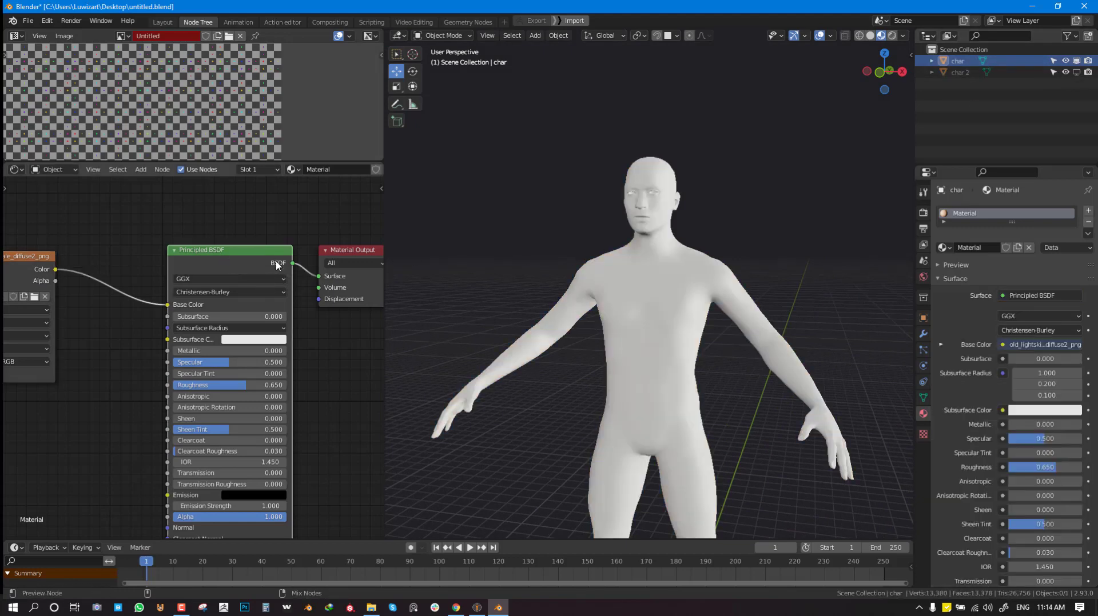
scroll(528, 238, up, 2)
ctrl+shift+click(22, 263)
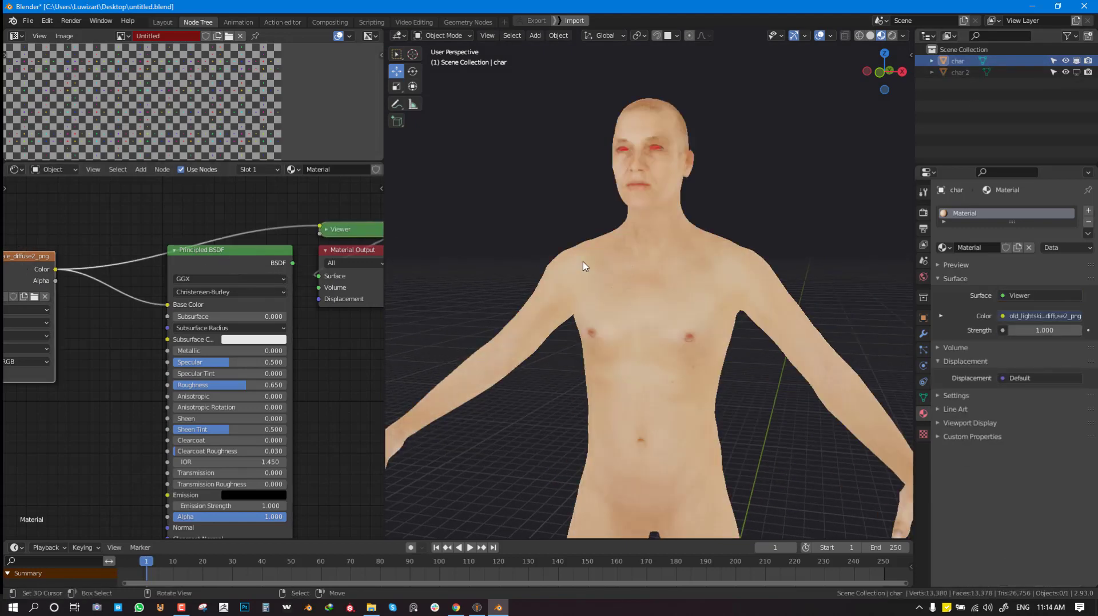
middle_drag(691, 213, 714, 219)
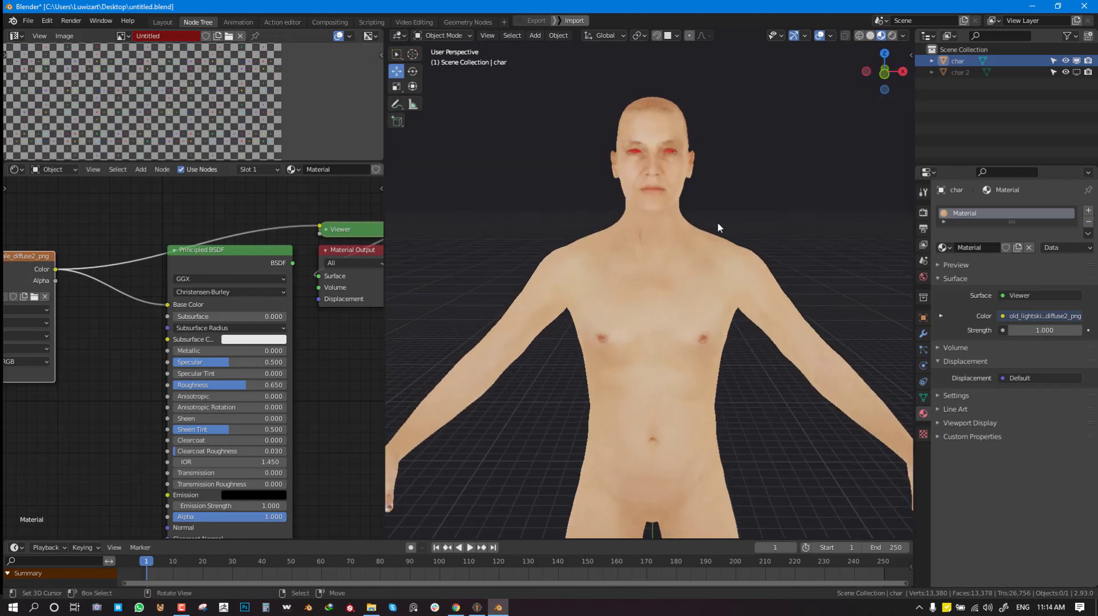
scroll(717, 222, up, 1)
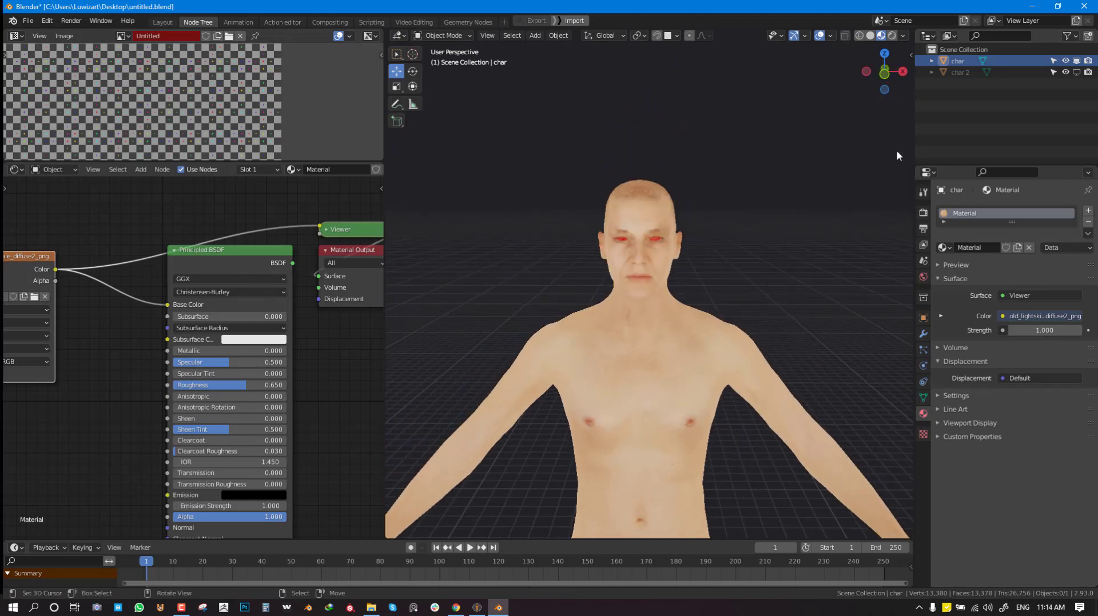
Hide char, show char 2, and select char 2 in the viewport.
click(1076, 61)
click(1076, 72)
middle_drag(791, 178, 632, 360)
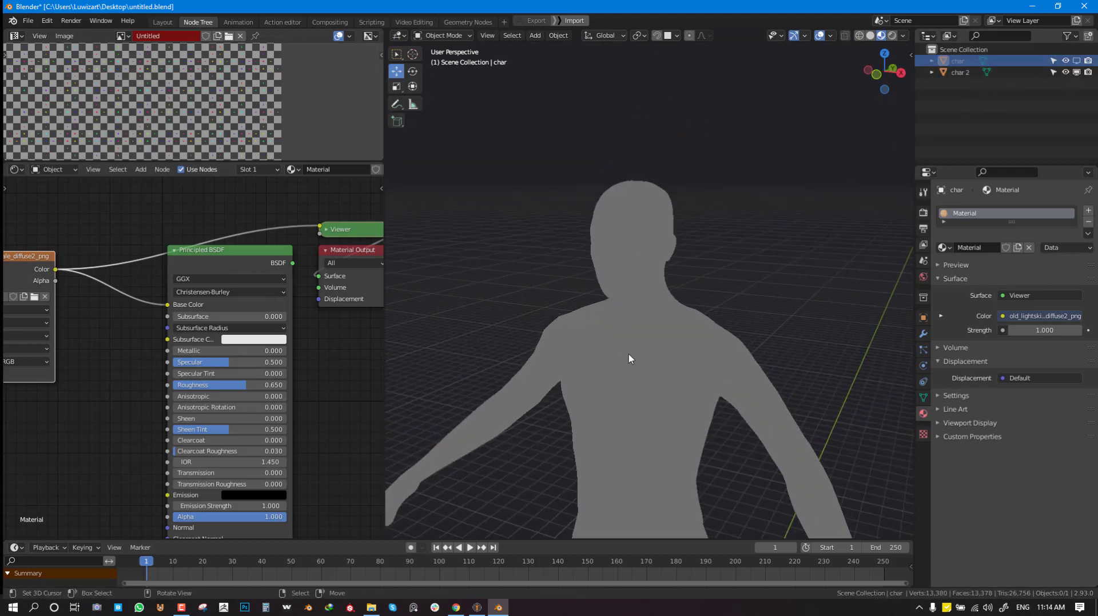
click(632, 360)
scroll(652, 257, down, 2)
shift+middle_drag(622, 307, 846, 156)
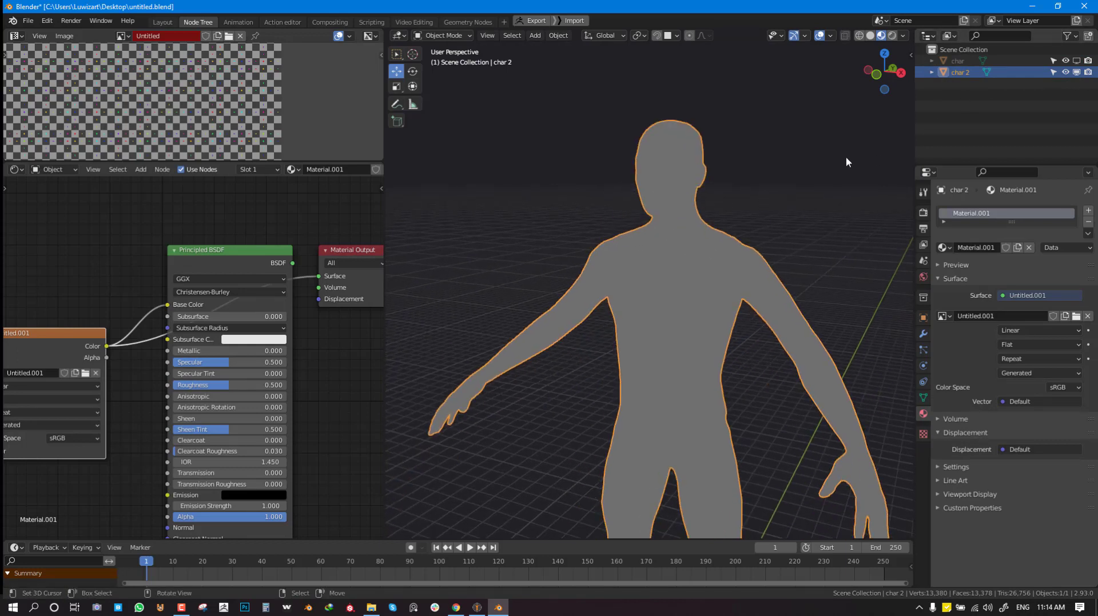
Open Render Properties and expand the Bake panel.
click(923, 213)
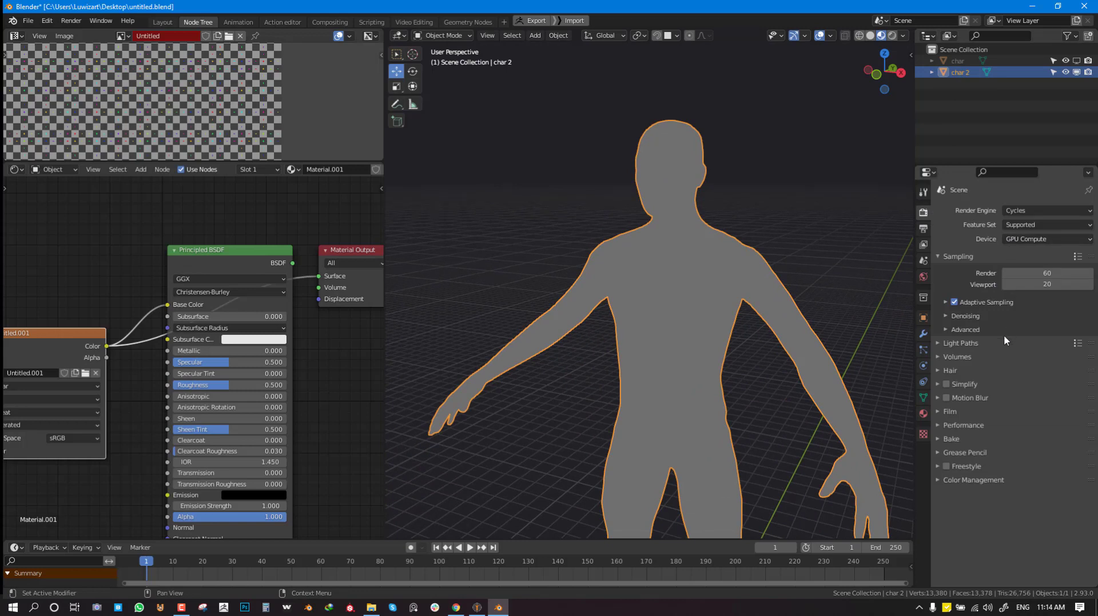
click(959, 437)
scroll(960, 436, down, 2)
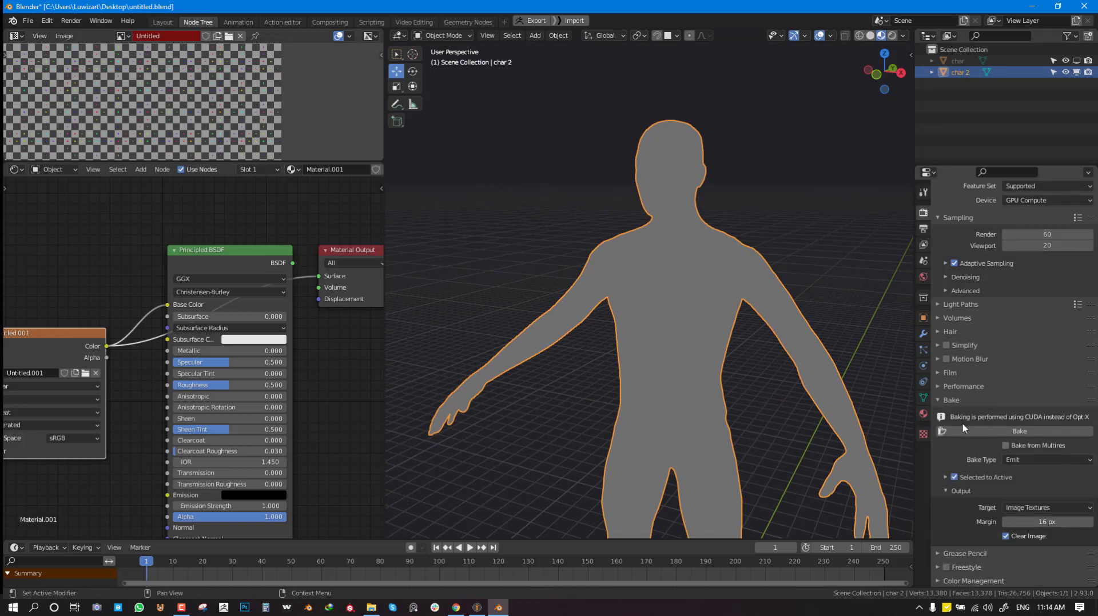
Check the render devices under Preferences > System, then close Preferences.
click(47, 20)
click(73, 195)
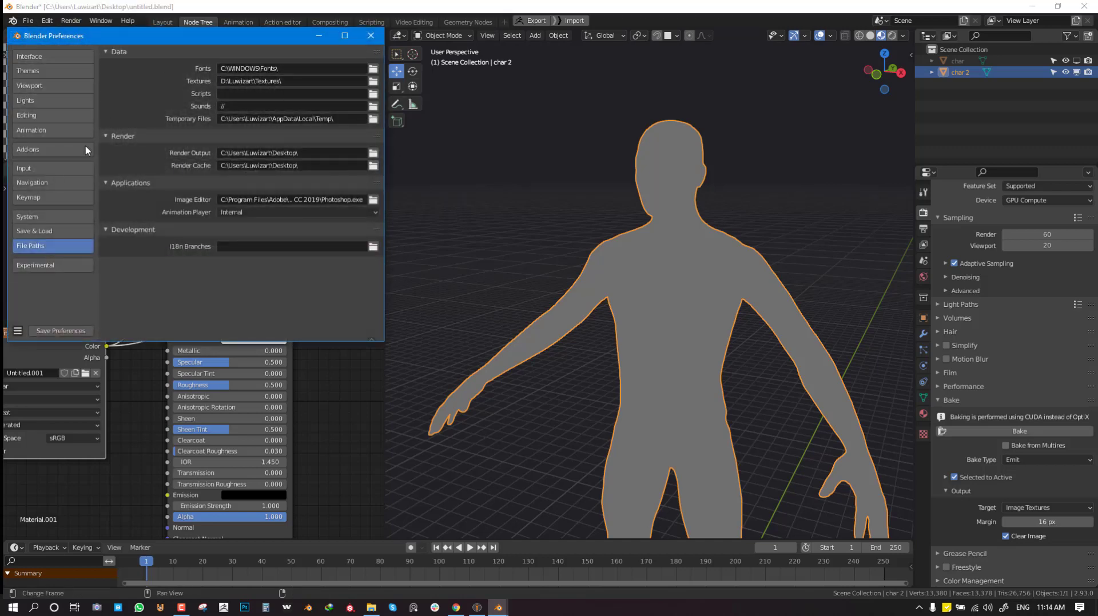
click(50, 216)
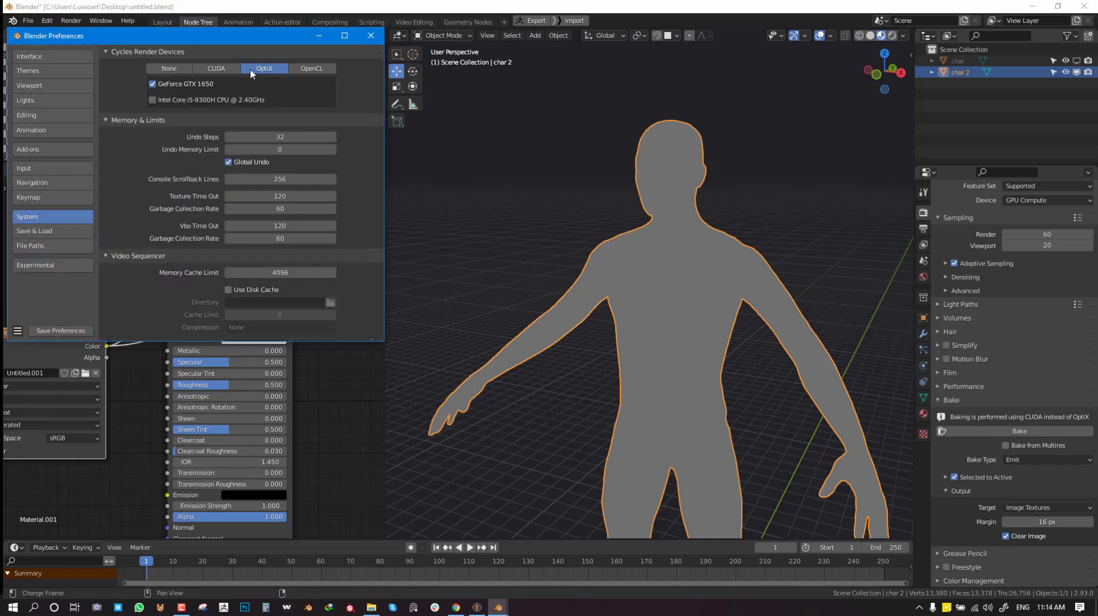
click(370, 36)
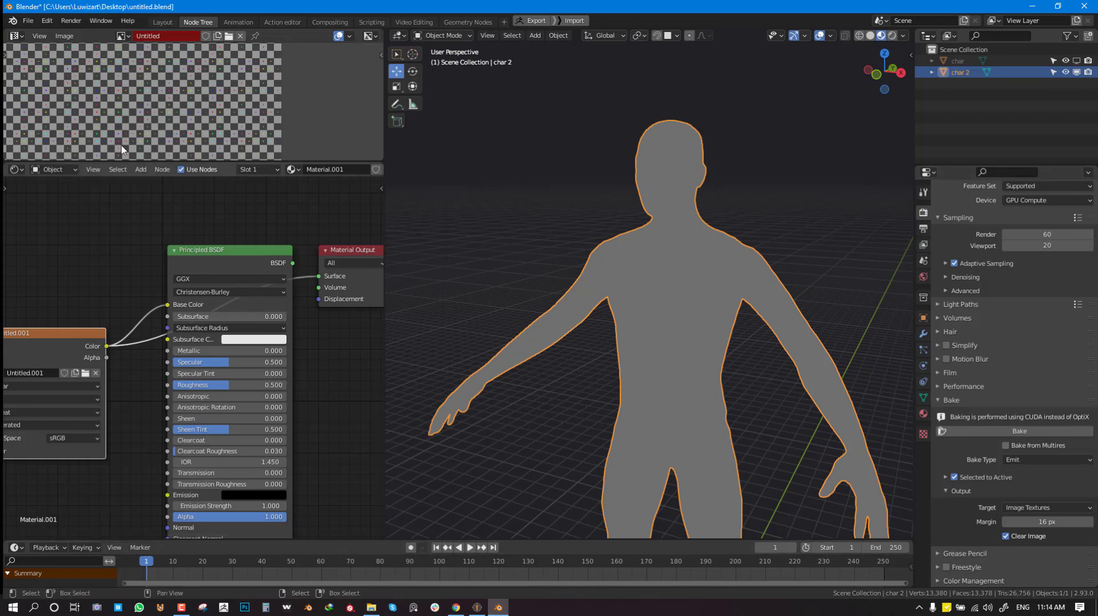
key(F4)
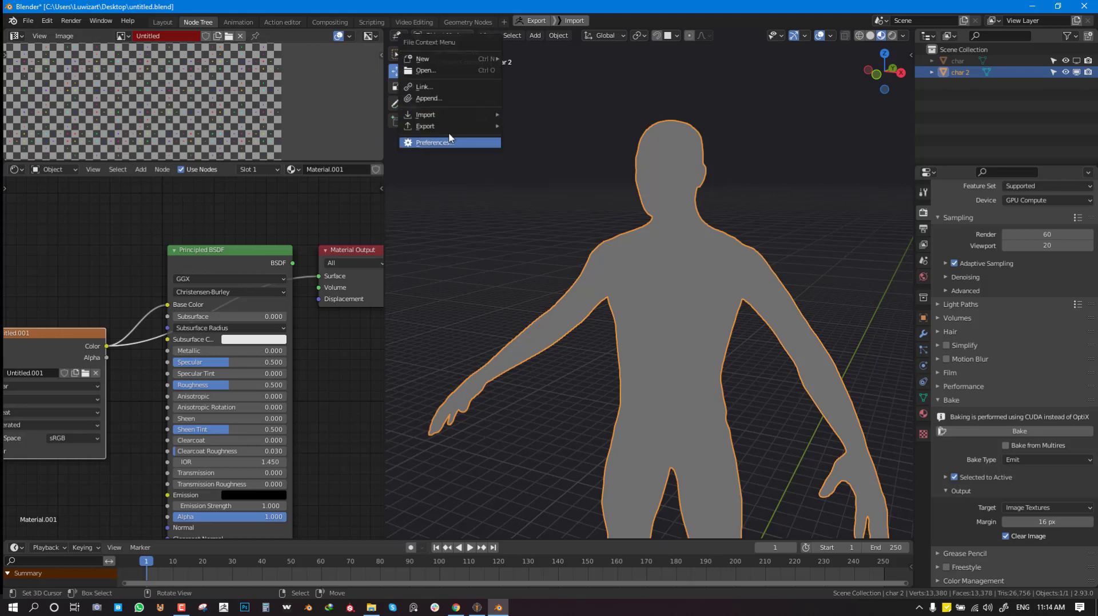
click(453, 142)
click(624, 9)
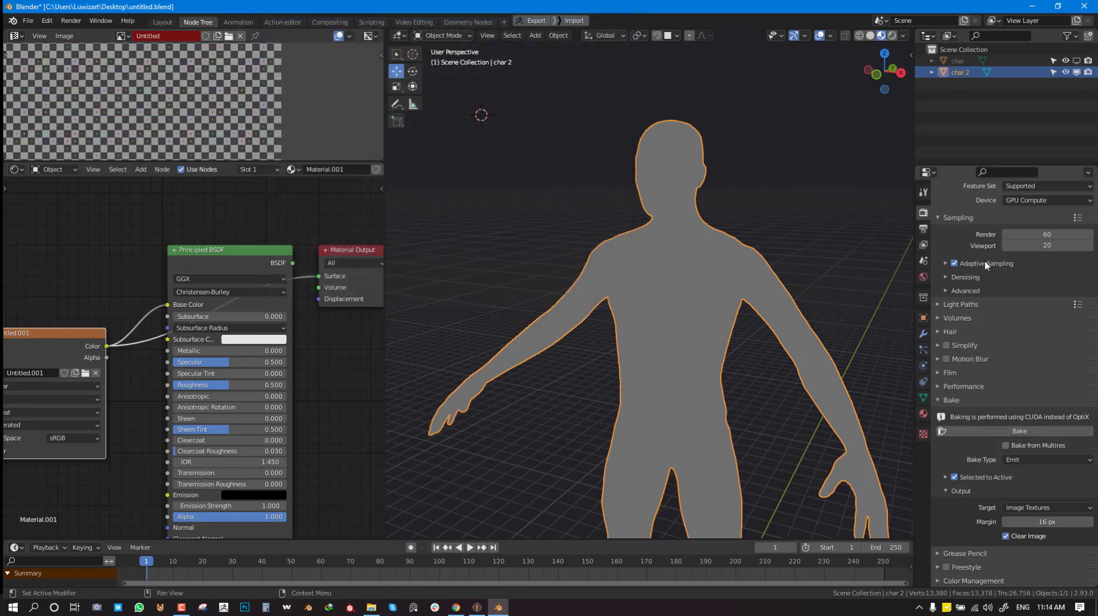
middle_drag(654, 284, 673, 269)
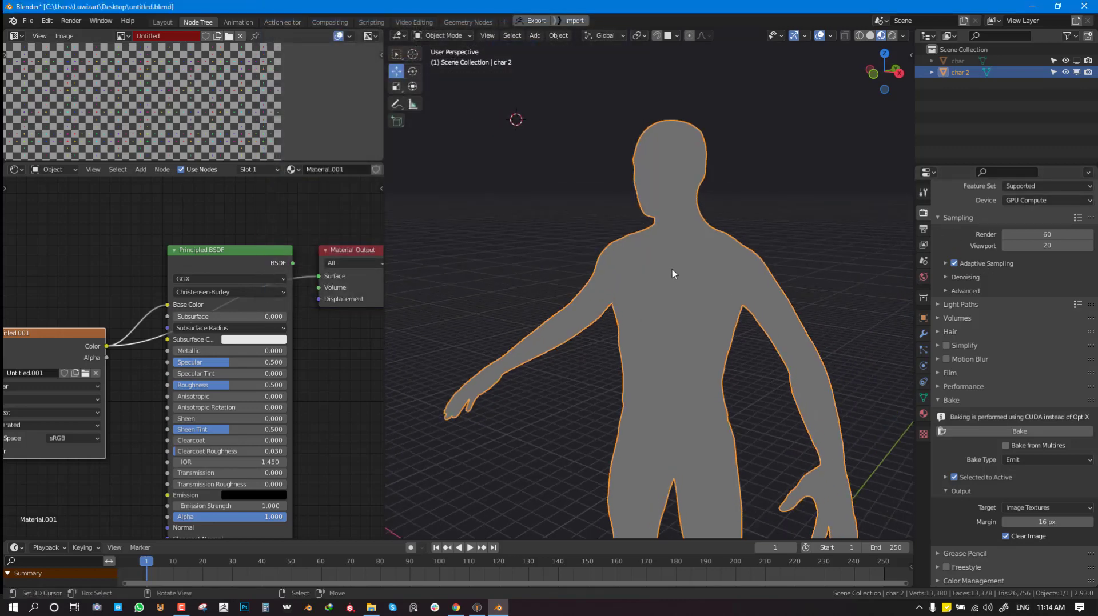
Set the Cycles render Device to CPU.
click(1036, 201)
click(1028, 214)
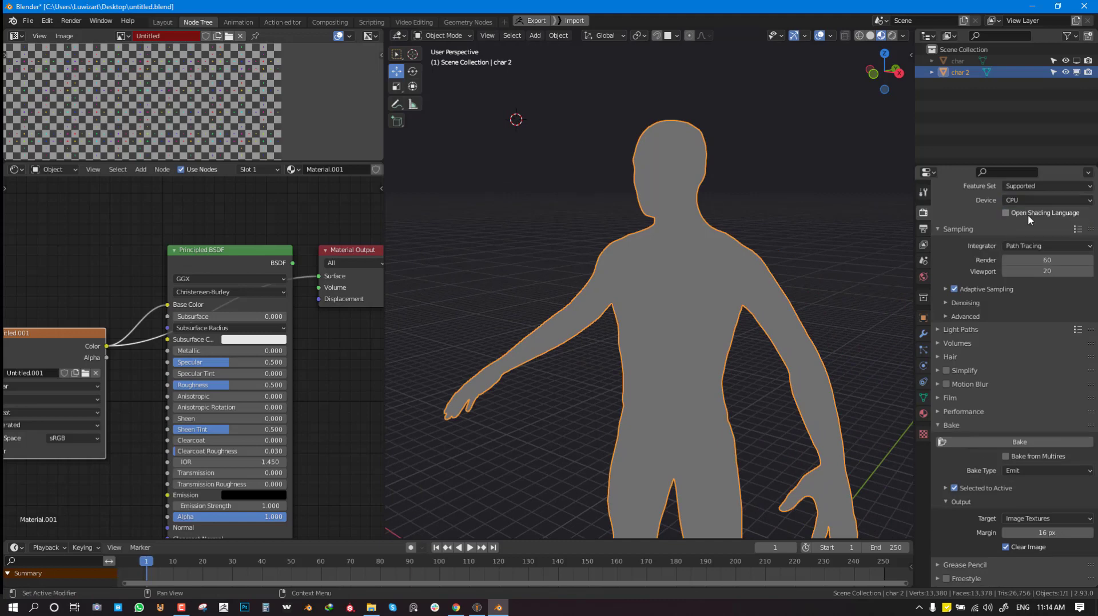
middle_drag(632, 335, 666, 326)
middle_drag(679, 378, 720, 343)
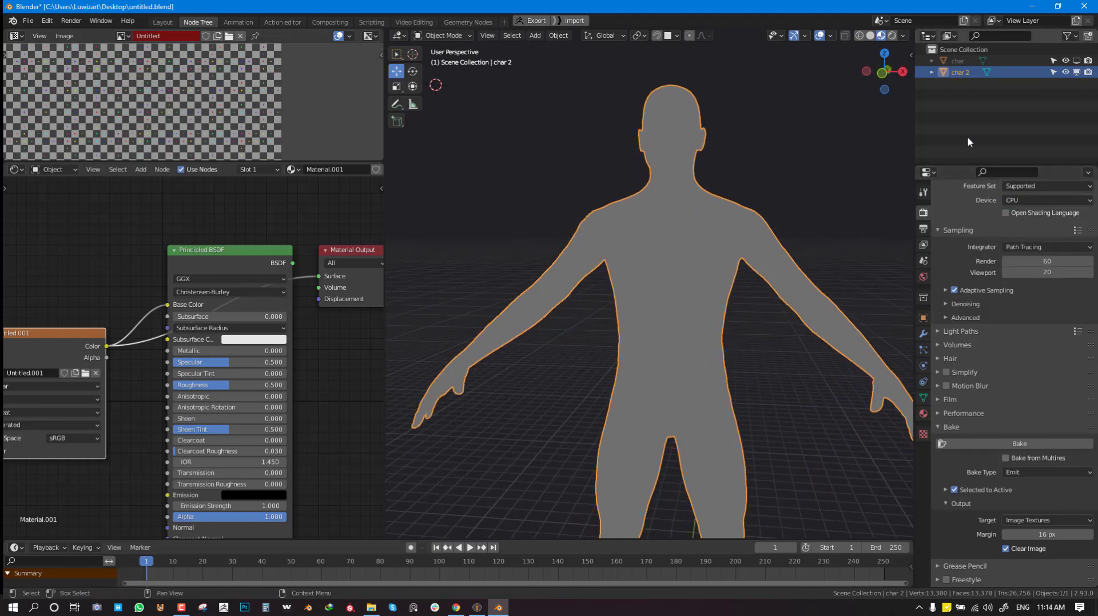
middle_drag(753, 214, 722, 229)
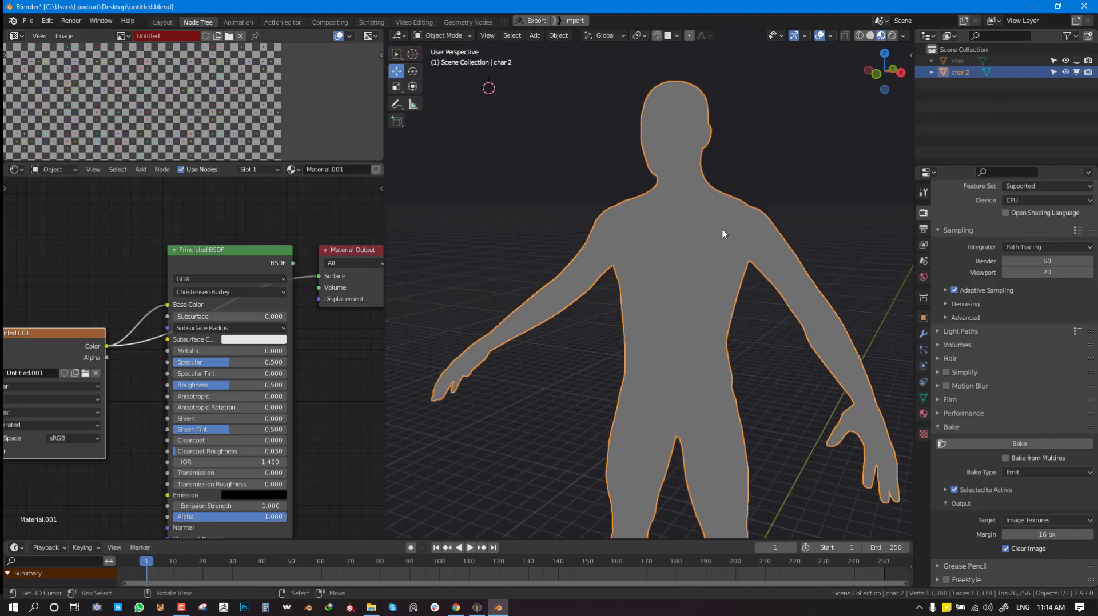
Show char again and display Untitled.001 in the image editor.
click(1076, 61)
middle_drag(701, 200, 685, 208)
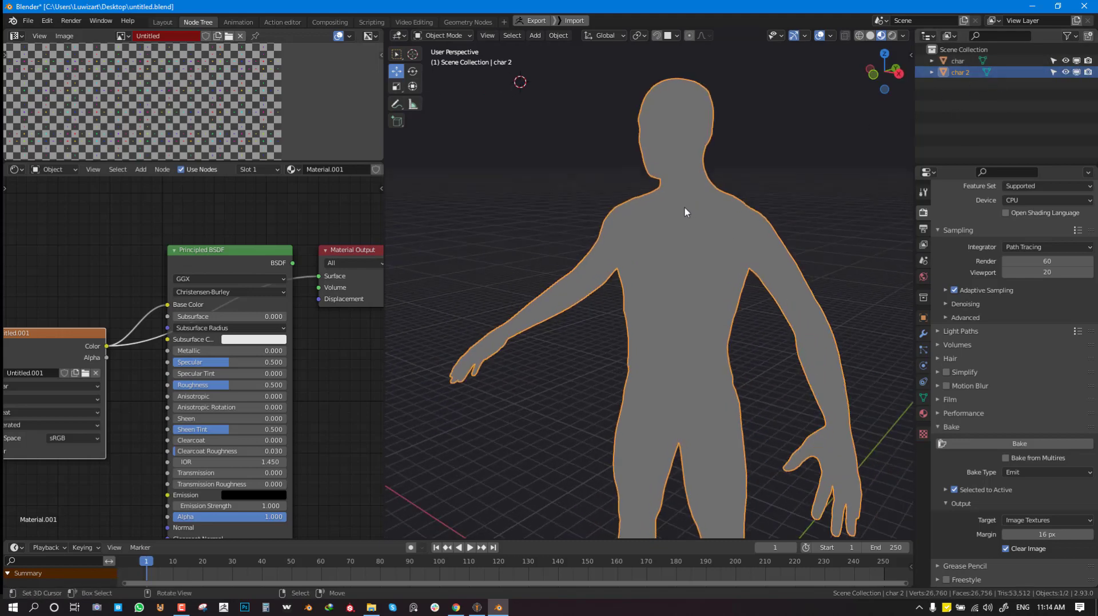
drag(43, 367, 42, 321)
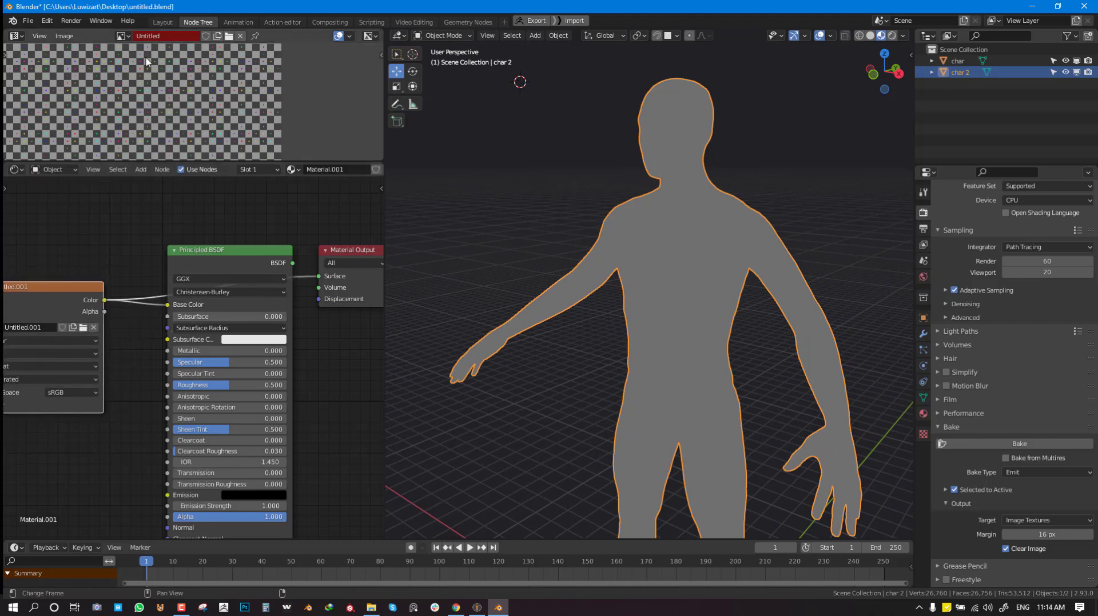
click(122, 35)
click(152, 118)
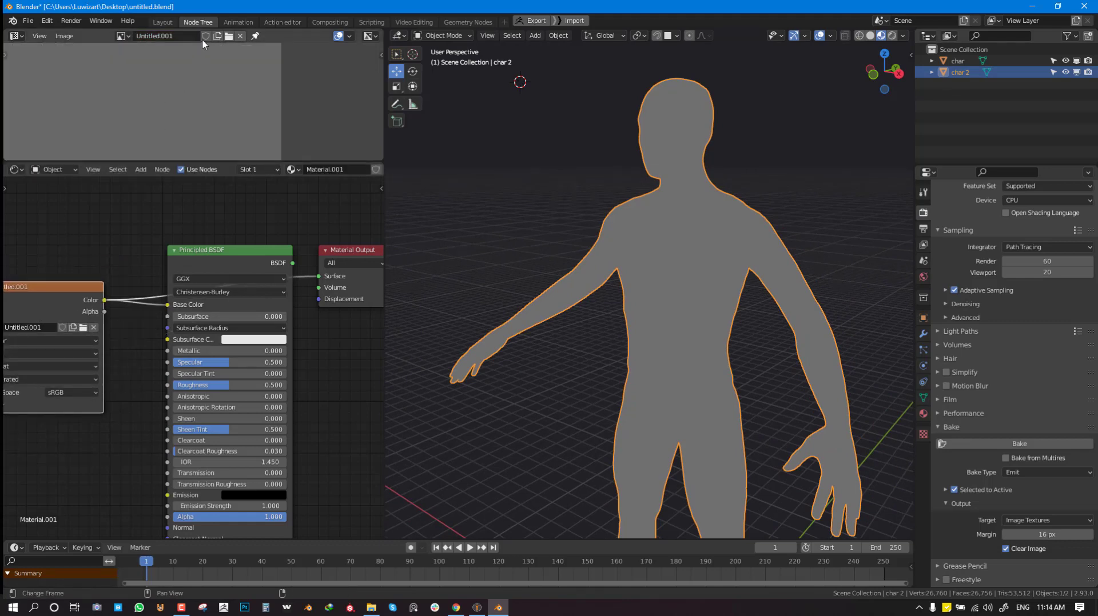
Try opening an image file from disk via the Projects folder, then cancel.
click(229, 35)
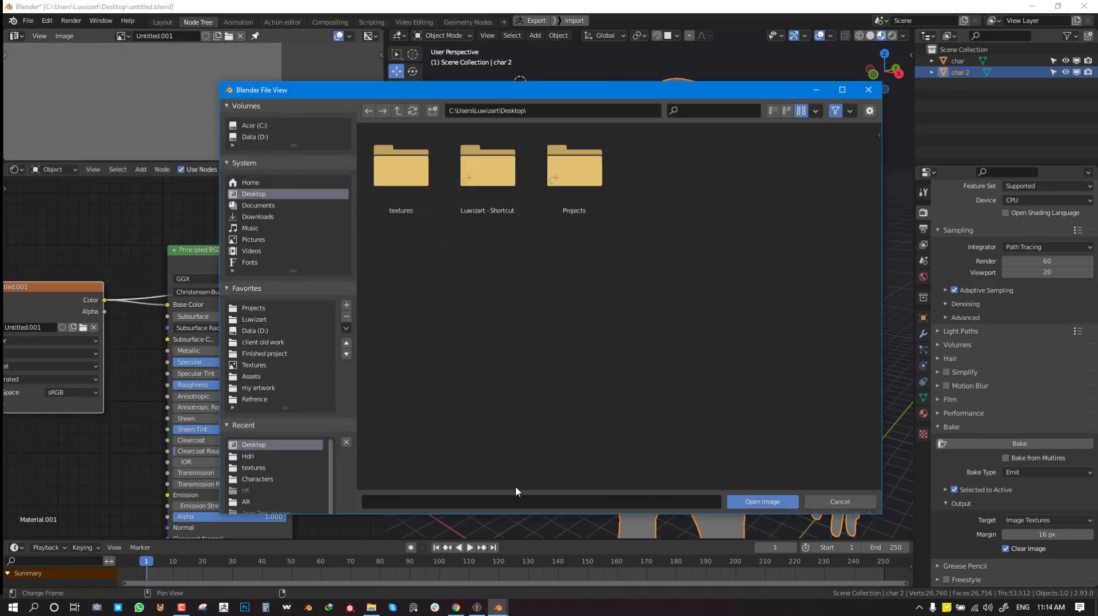
click(514, 498)
text(sd)
key(Return)
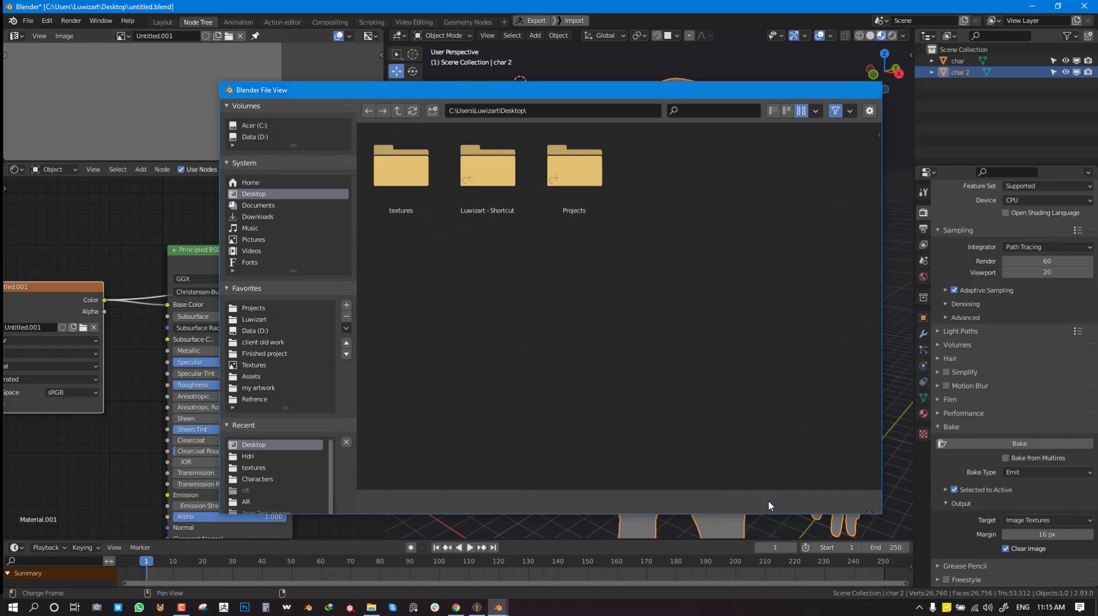
click(767, 501)
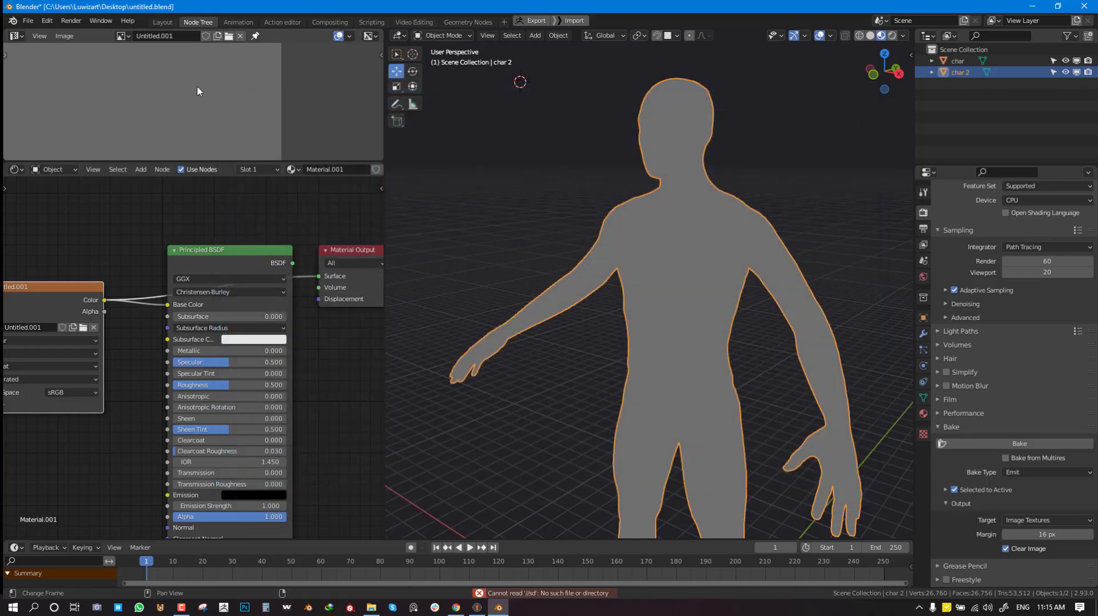
click(229, 36)
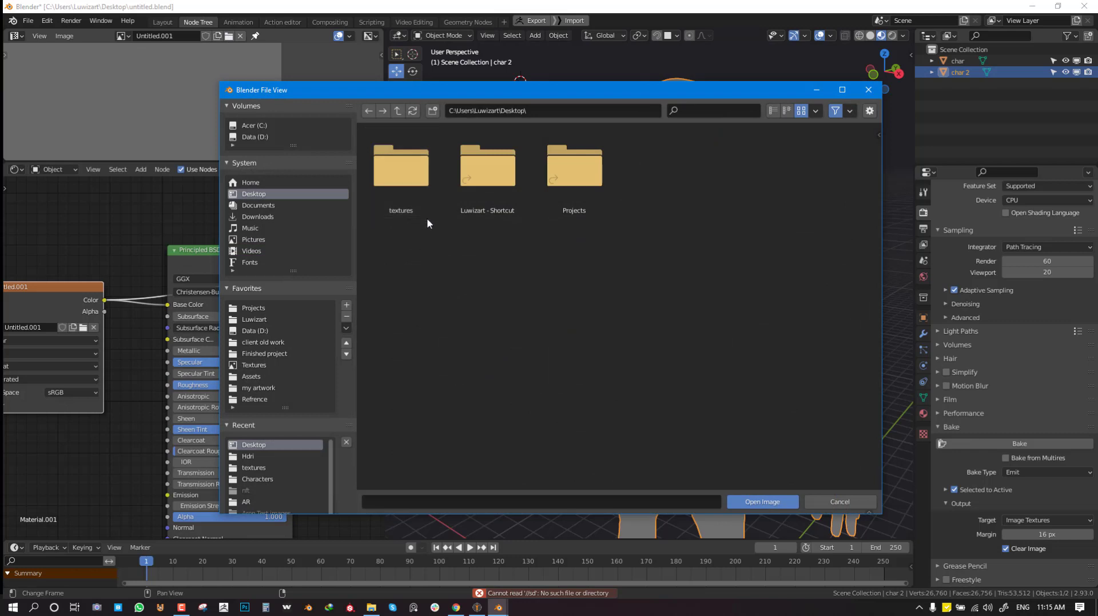
click(283, 194)
double_click(557, 184)
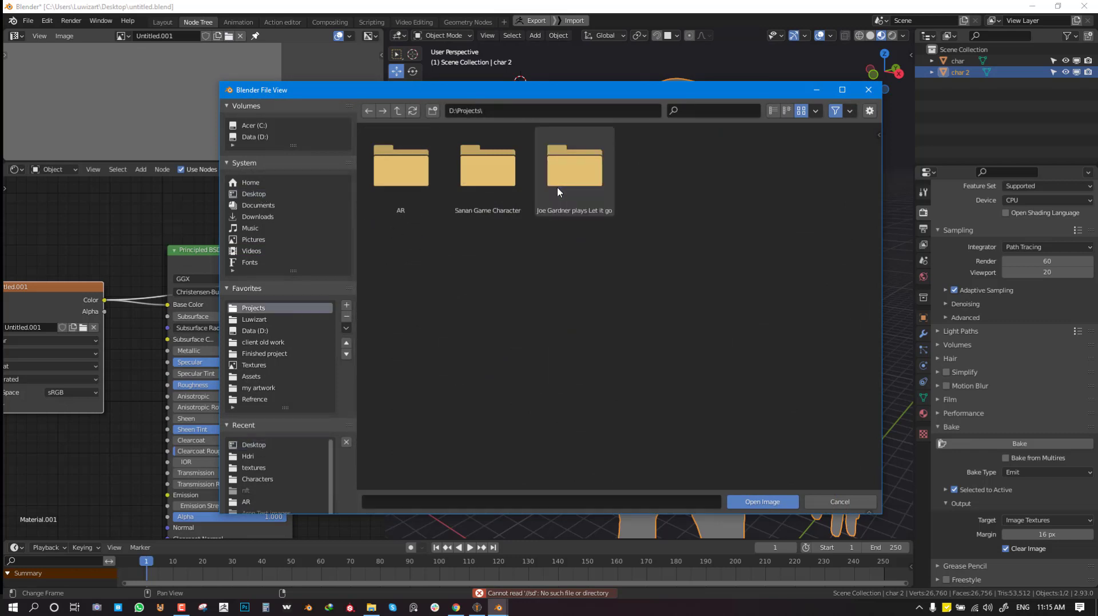
click(607, 502)
text(sdsd)
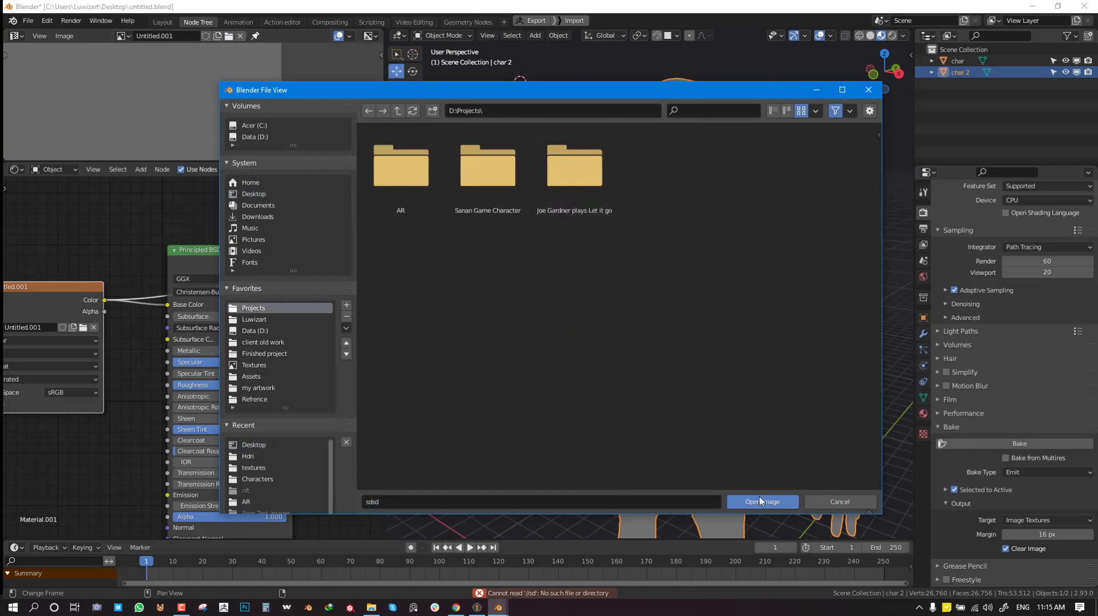
click(838, 502)
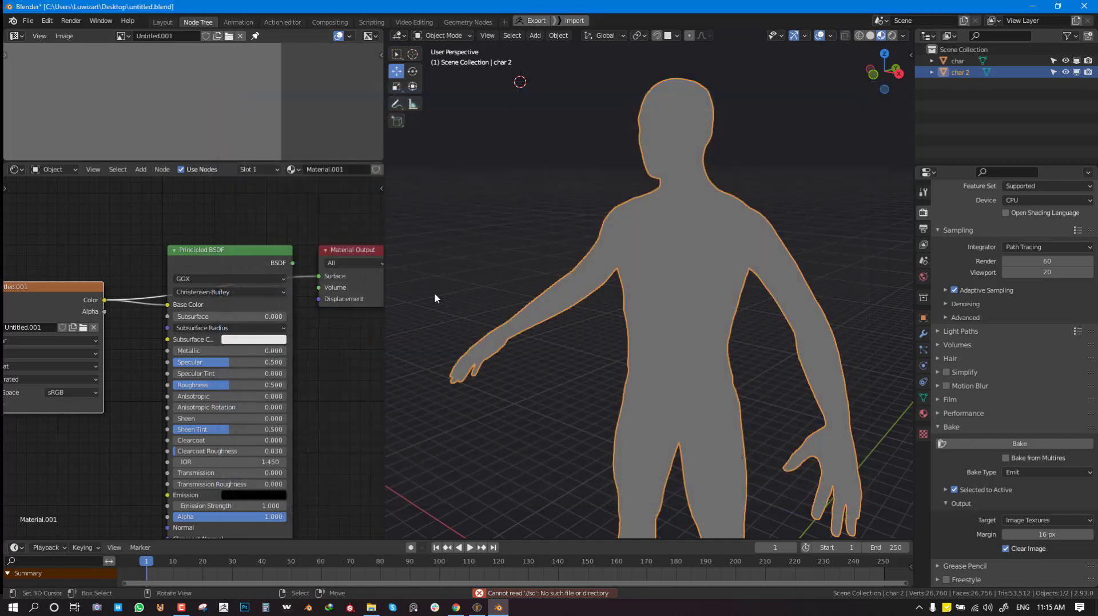
Save the image via Image > Save As as Untitled.001.png.
click(64, 37)
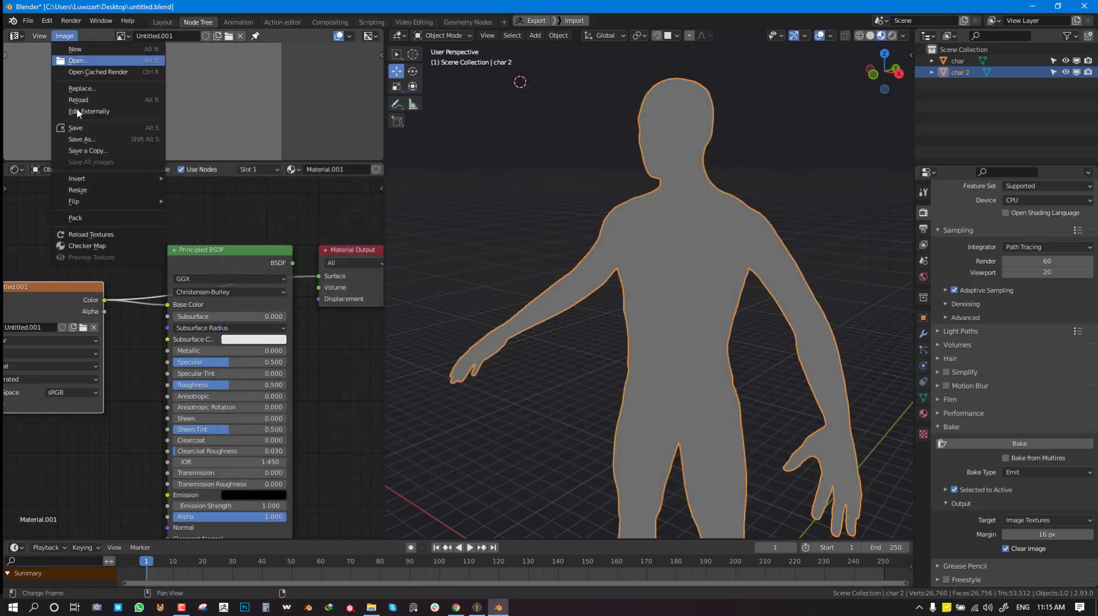
click(92, 141)
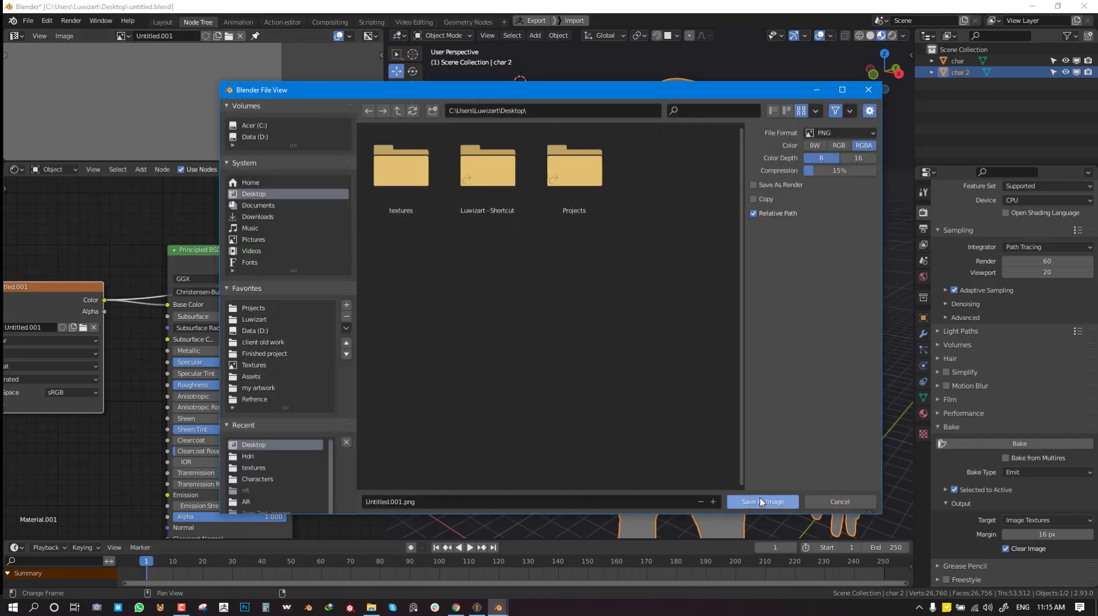
click(760, 502)
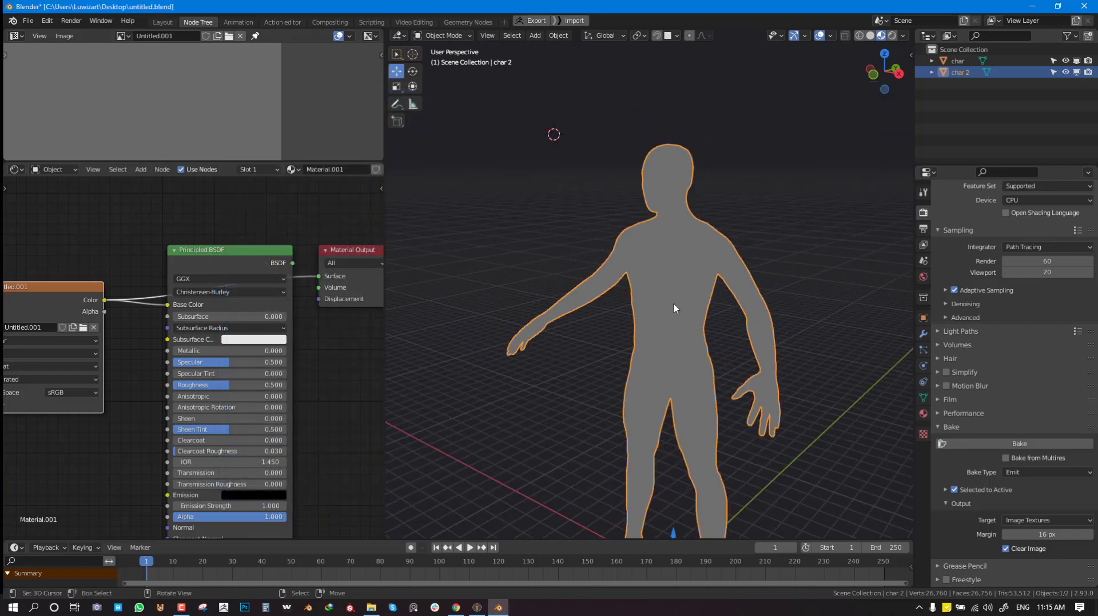
Select char, then Shift-add char 2 in the outliner.
middle_drag(665, 310, 675, 247)
middle_drag(69, 338, 106, 324)
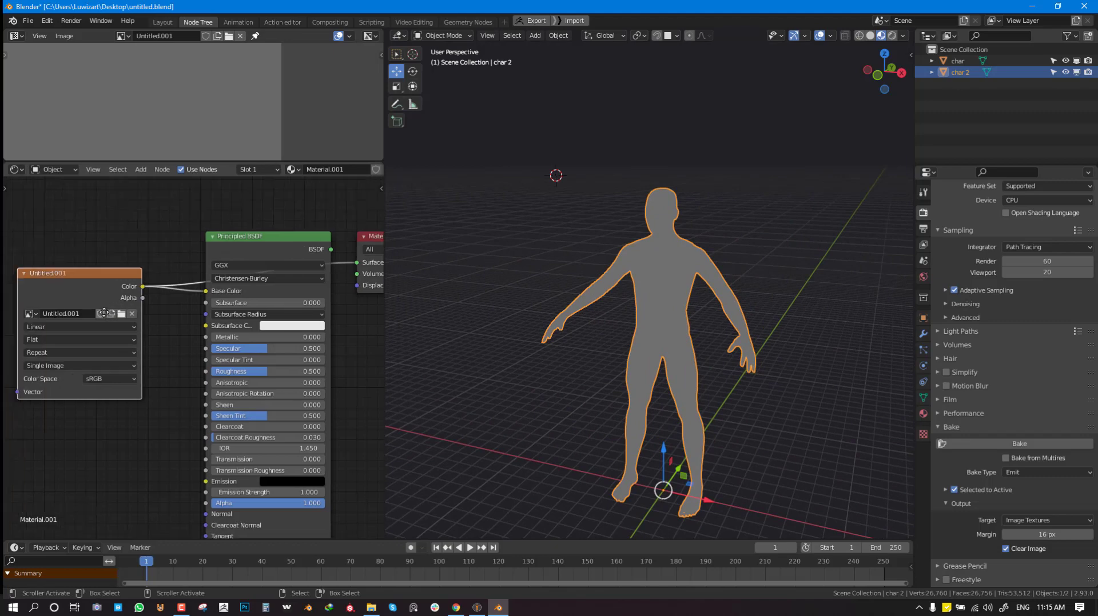
click(965, 61)
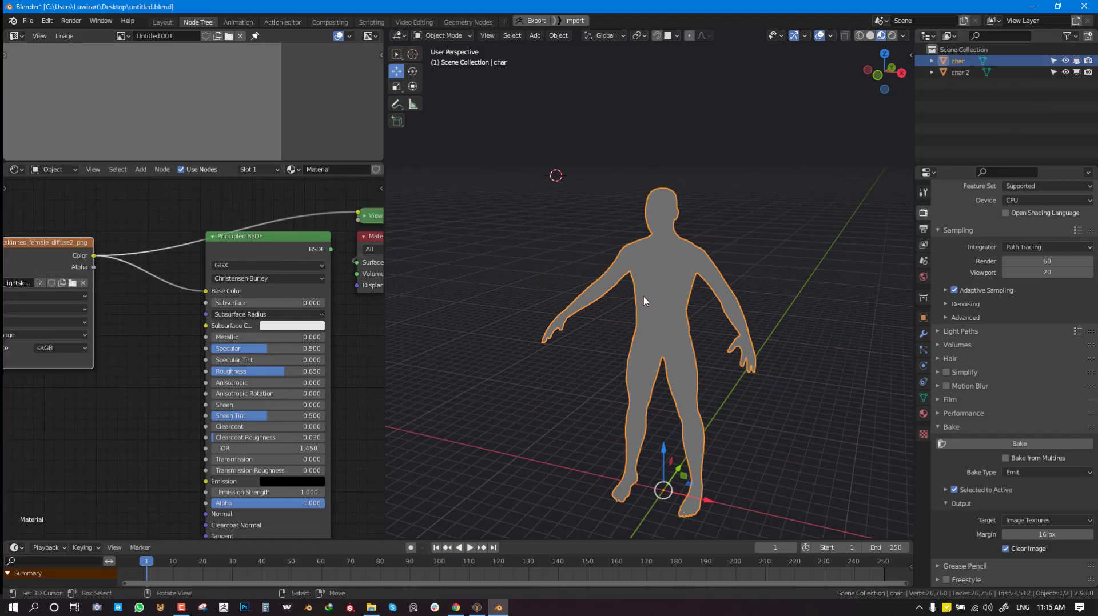
middle_drag(643, 302, 675, 294)
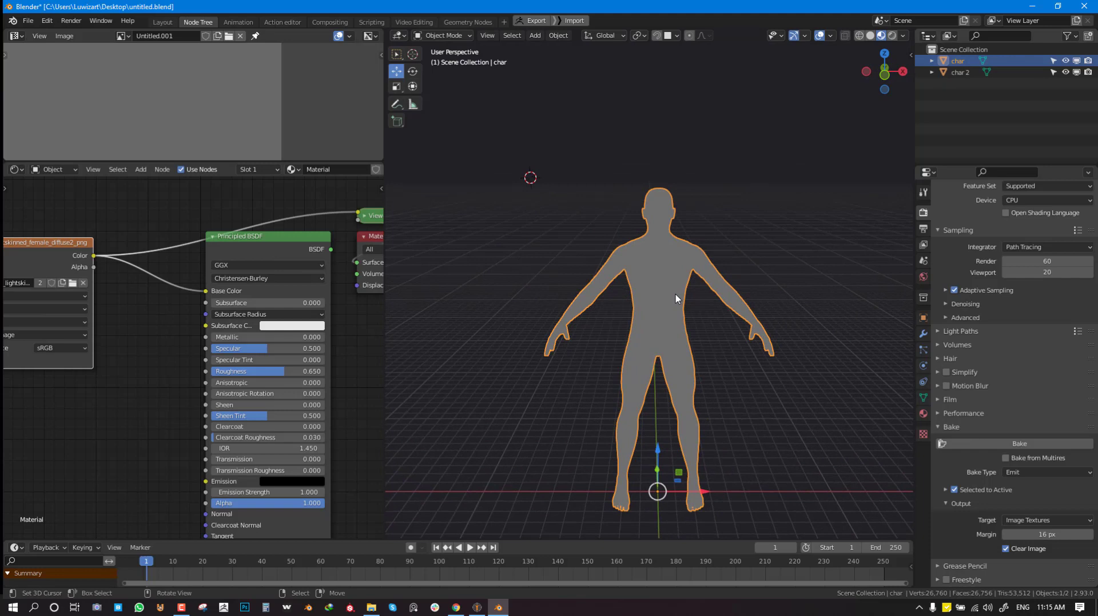
ctrl+click(963, 71)
middle_drag(728, 250, 730, 284)
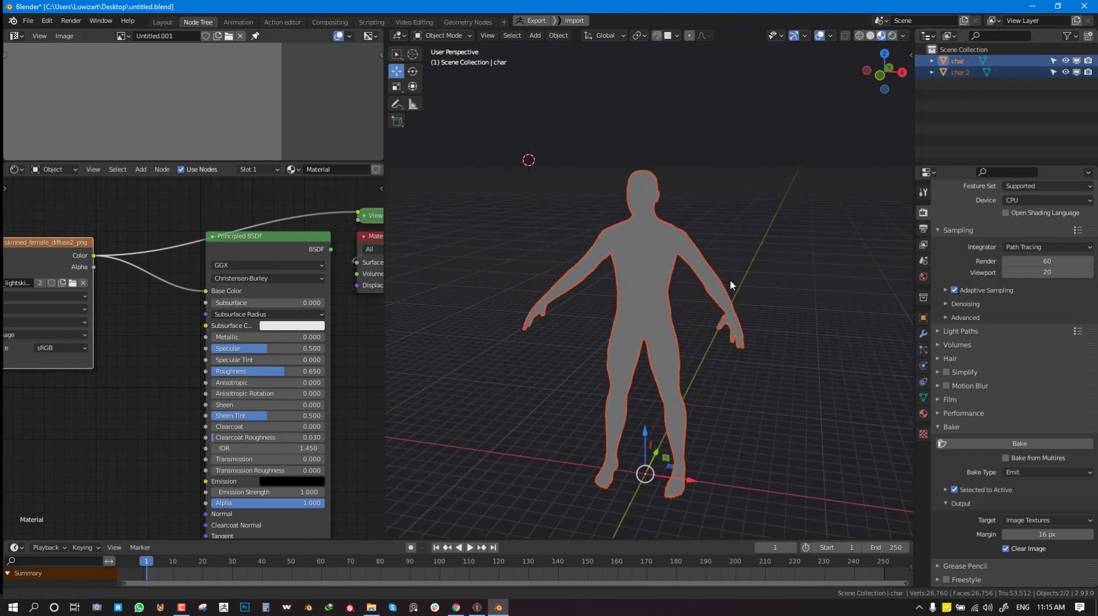
Keep Bake Type Emit and turn on Clear Image in the bake output.
click(1046, 474)
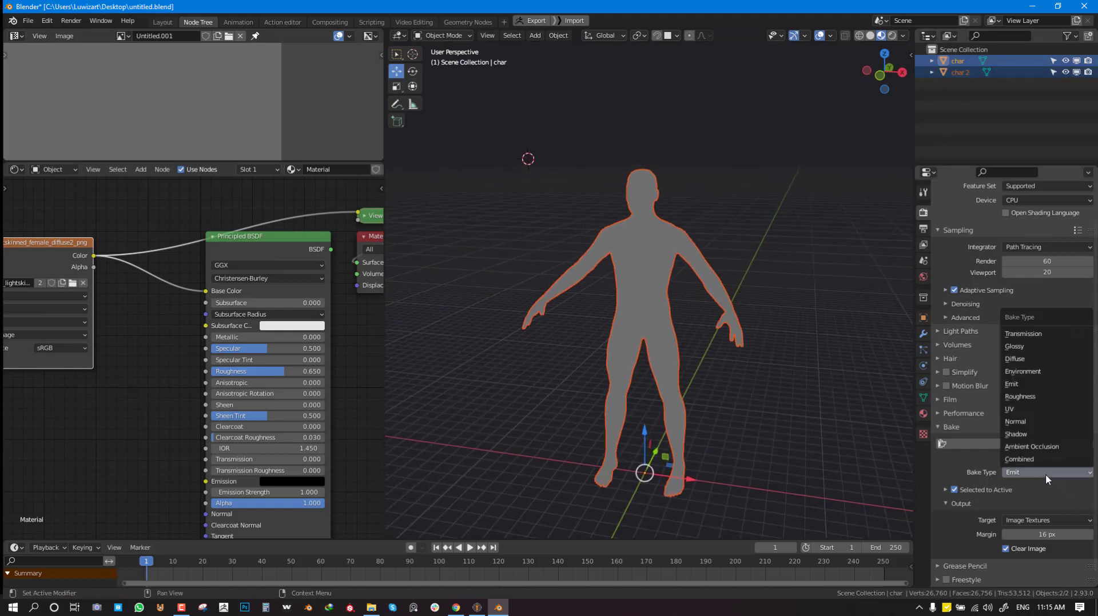
click(1031, 383)
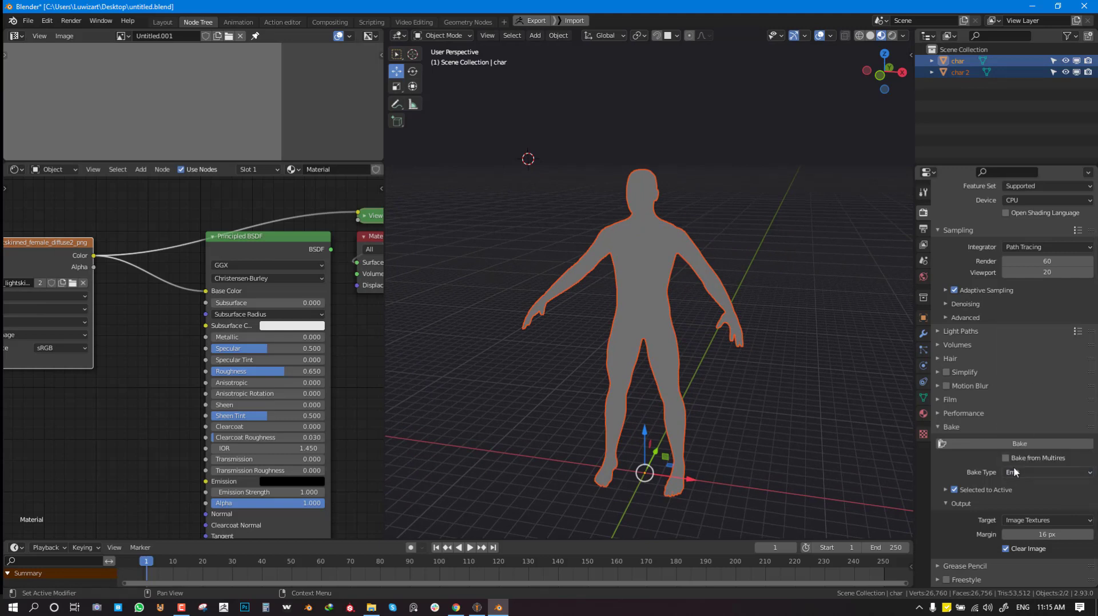
scroll(1001, 466, down, 1)
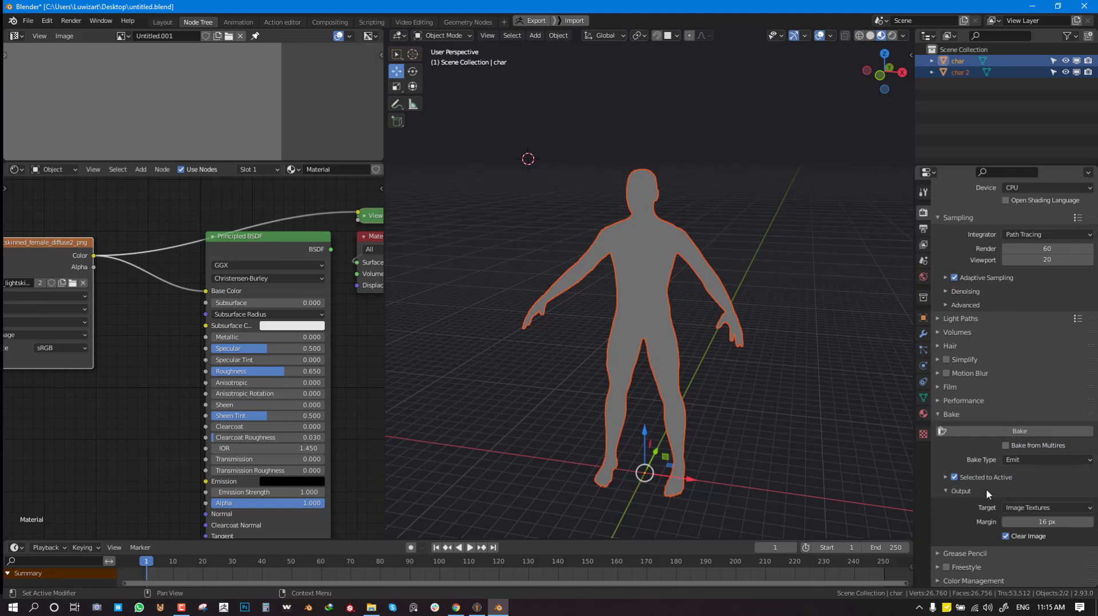
click(1005, 536)
Start the Emit, Selected to Active bake onto Untitled.001.
middle_drag(774, 354, 745, 359)
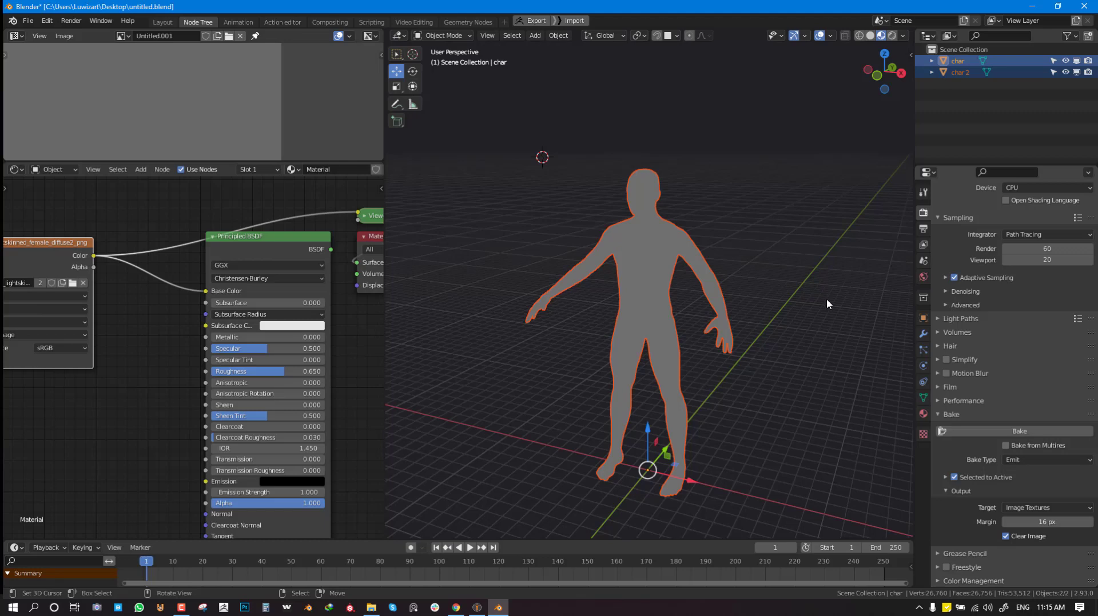
middle_drag(708, 318, 757, 310)
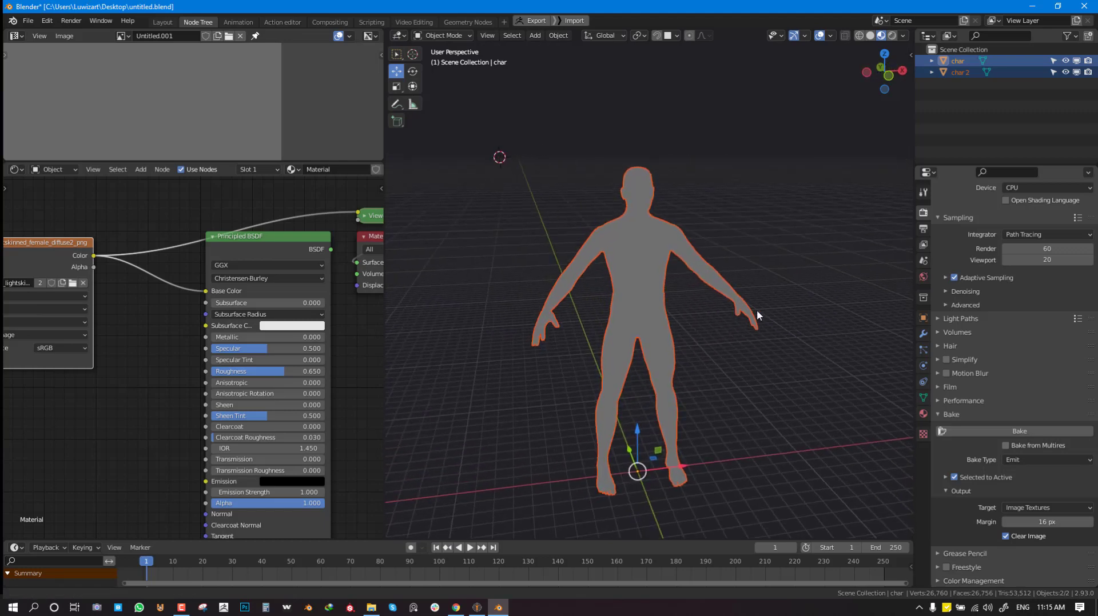
key(KP_Decimal)
middle_drag(811, 335, 768, 326)
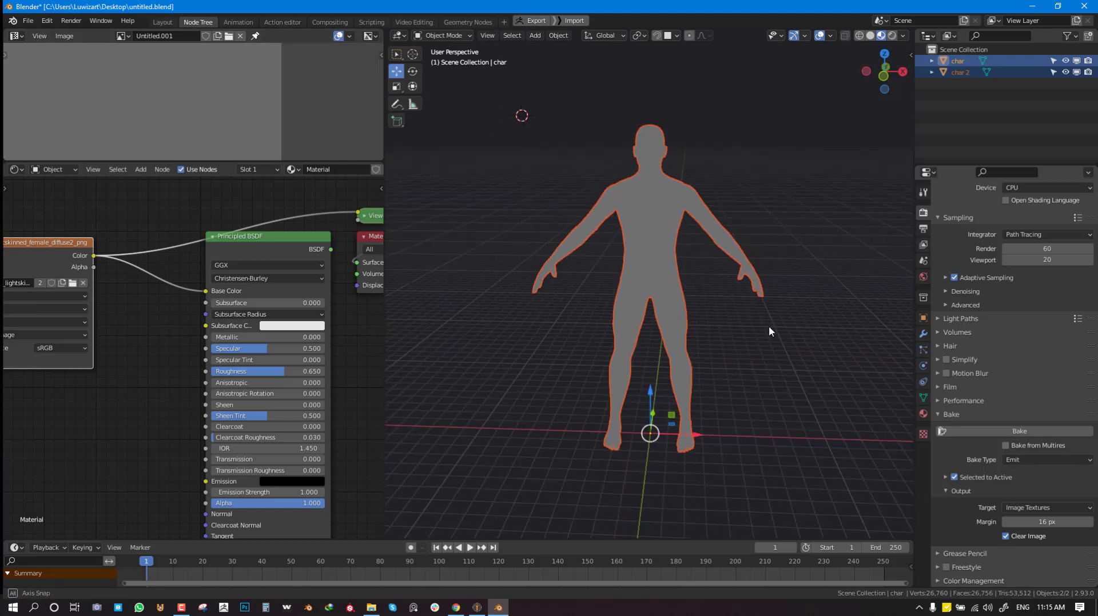
middle_drag(839, 455, 804, 438)
click(1006, 430)
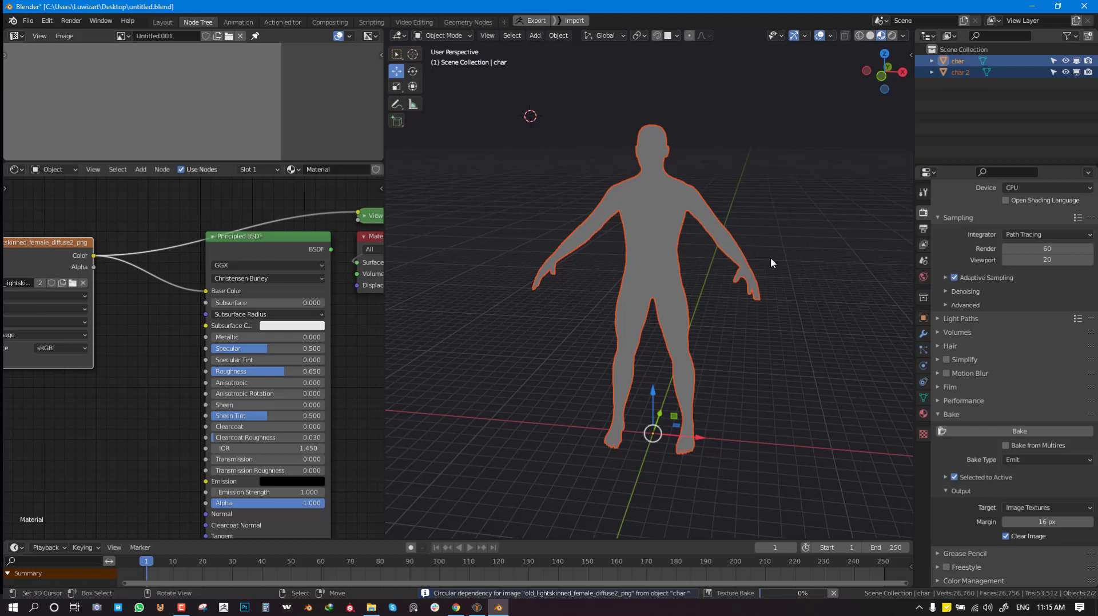
Orbit around char 2 to check the baked skin texture, then select char 2 alone.
middle_drag(773, 284, 755, 283)
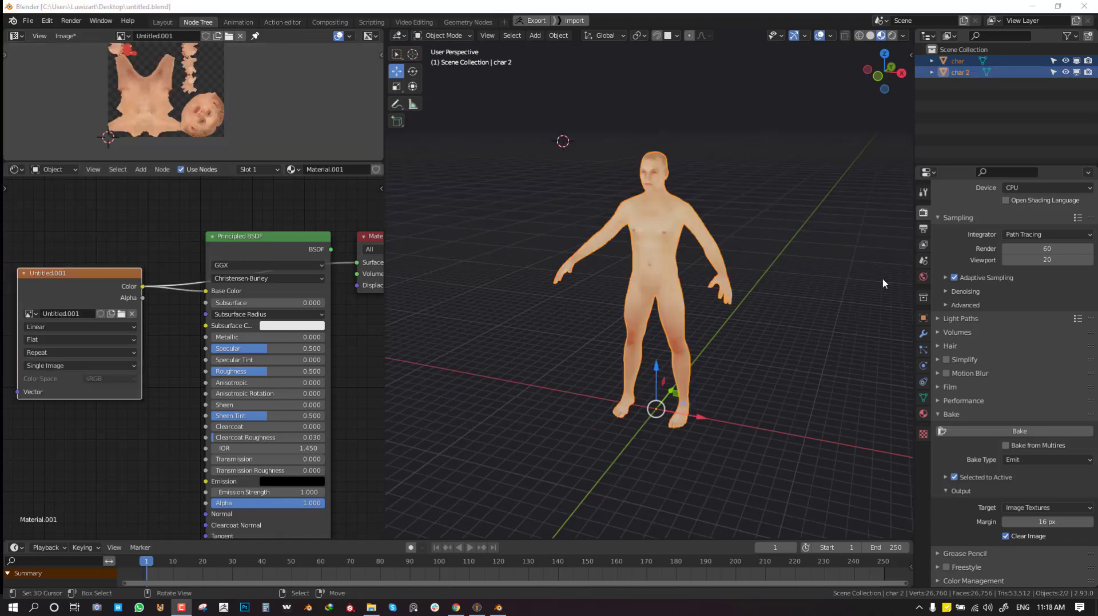
middle_drag(794, 269, 828, 270)
scroll(828, 270, up, 5)
middle_drag(814, 313, 784, 306)
middle_drag(613, 289, 694, 192)
click(954, 75)
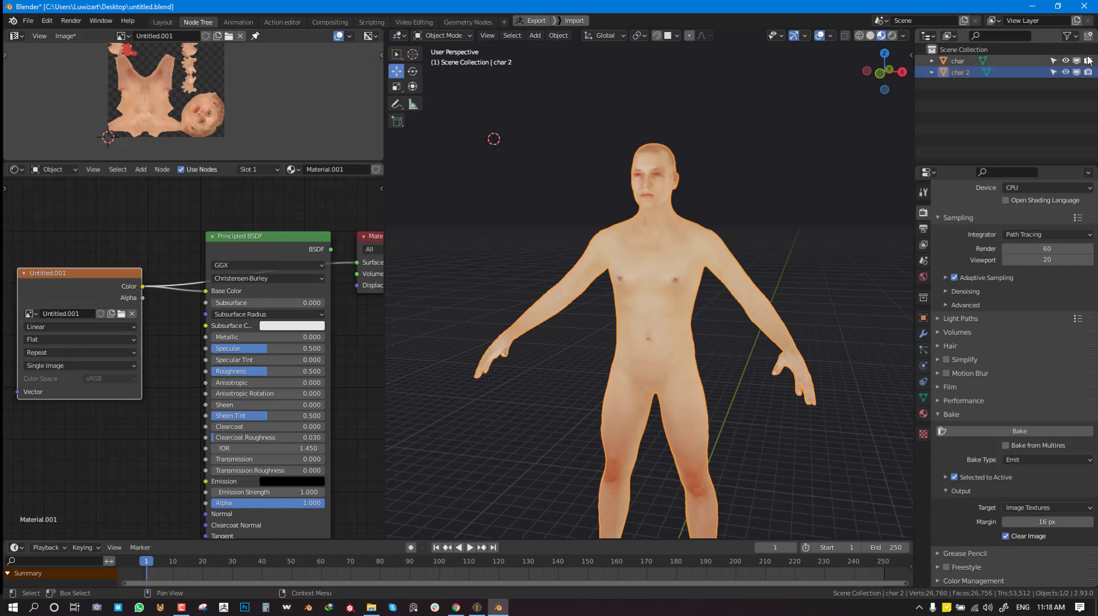
key(ctrl+space)
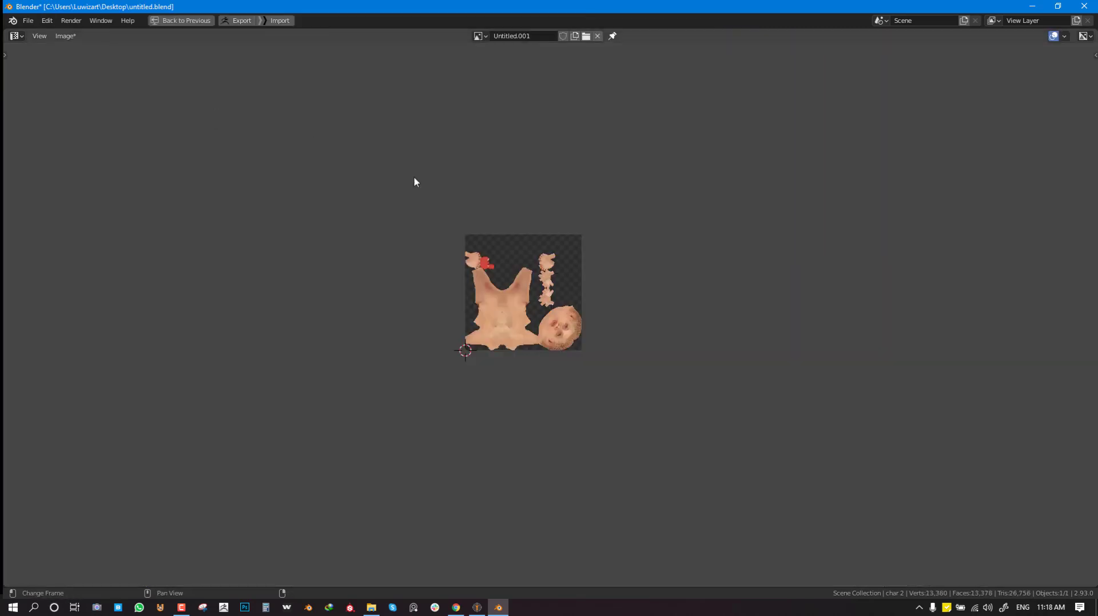
scroll(510, 215, up, 7)
key(ctrl+space)
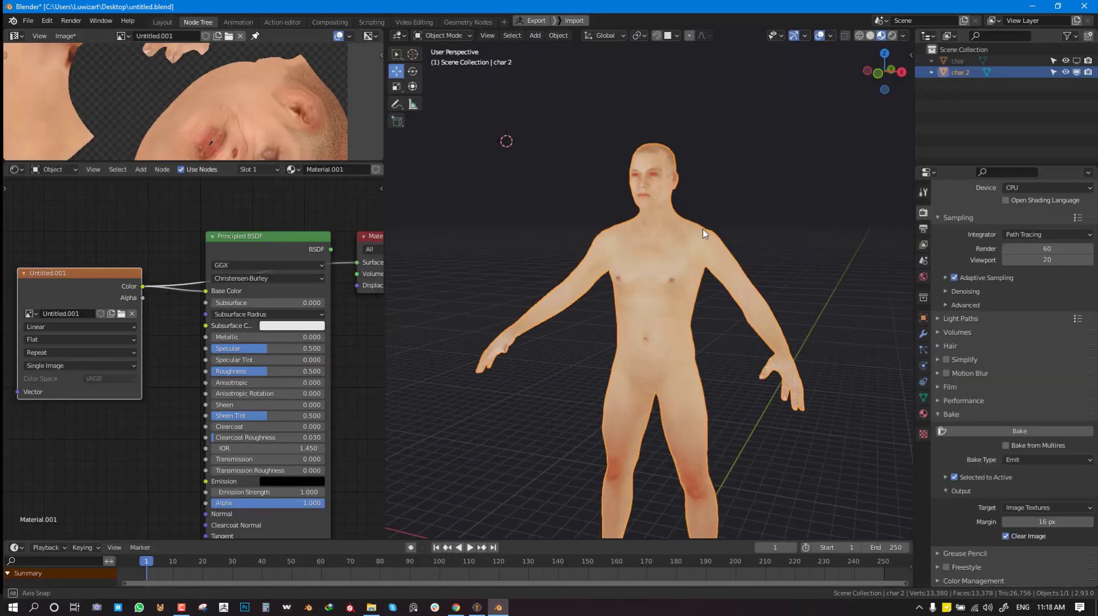
scroll(698, 228, up, 8)
middle_drag(654, 371, 691, 259)
scroll(629, 363, down, 3)
scroll(690, 258, down, 5)
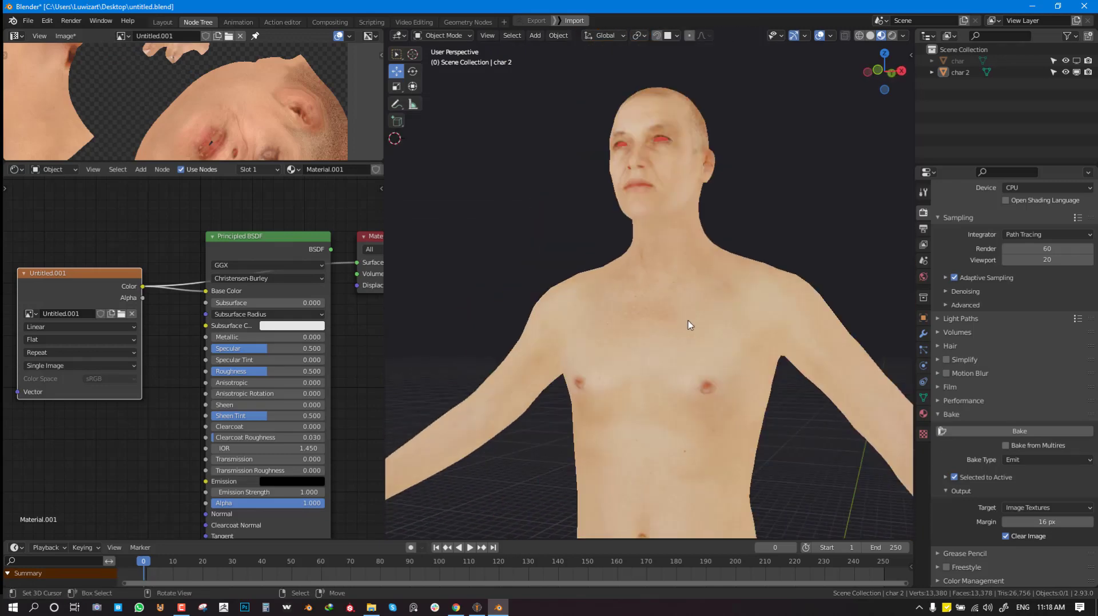
middle_drag(660, 322, 681, 310)
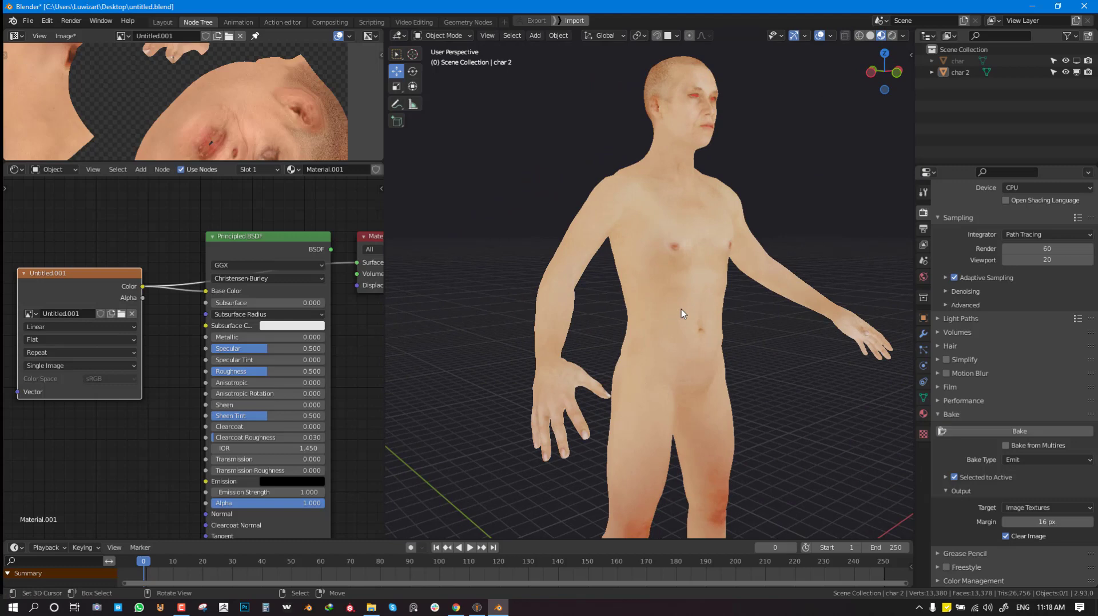
key(KP_1)
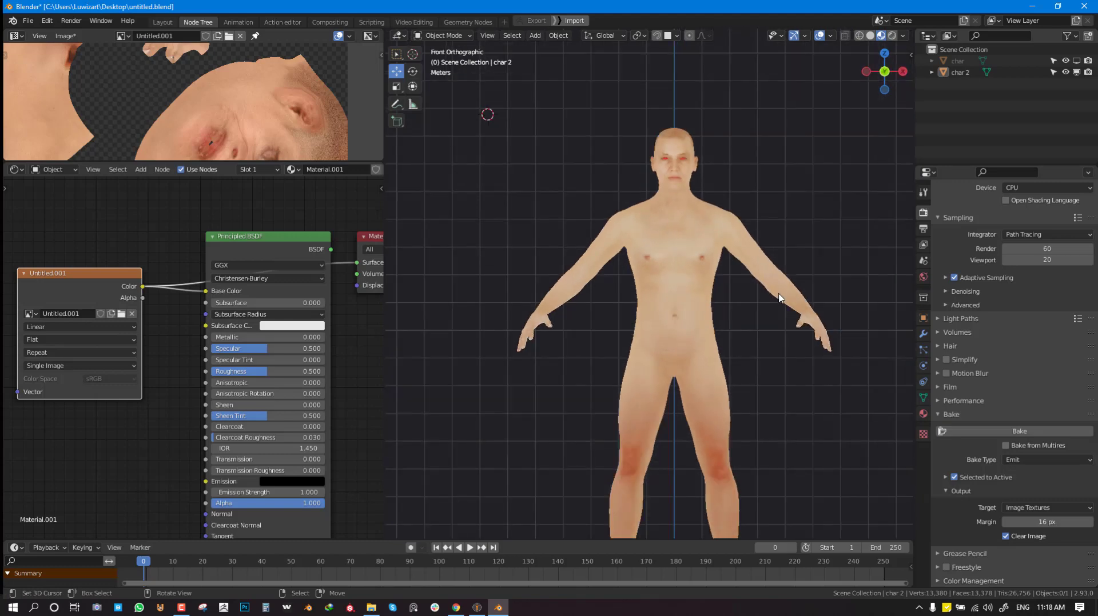